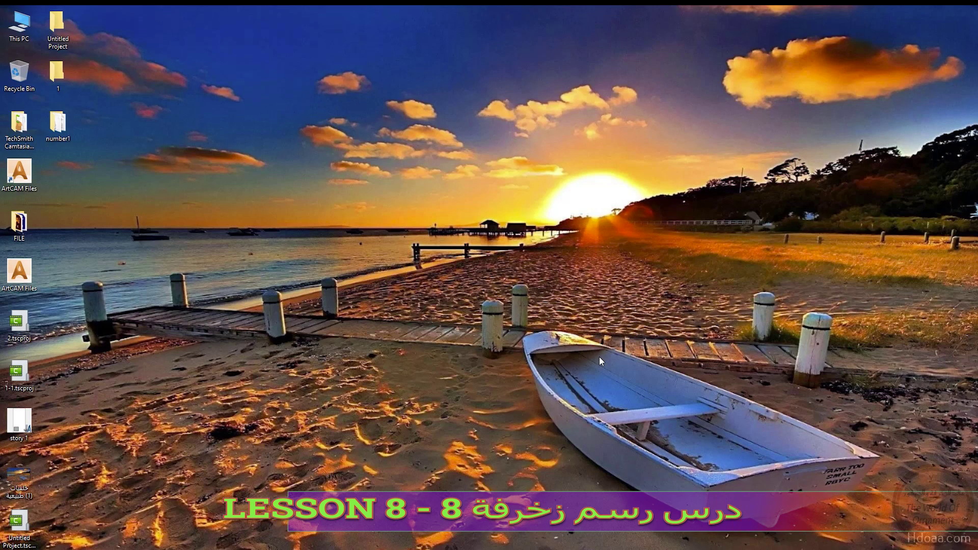
# Step: Play a short part of the reference video and examine the carved panel's pattern of radial lines and concentric circles
pyautogui.moveTo(433, 548)
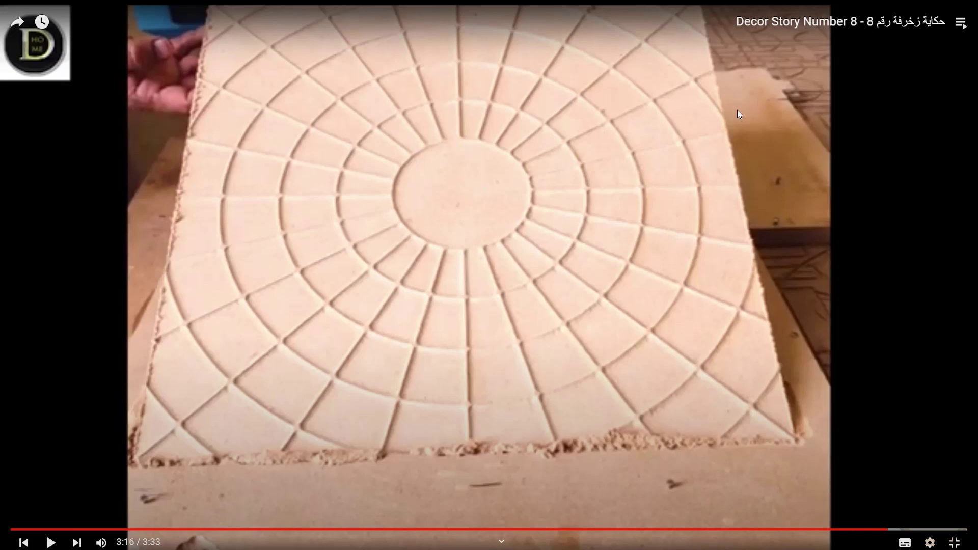
pyautogui.click(553, 262)
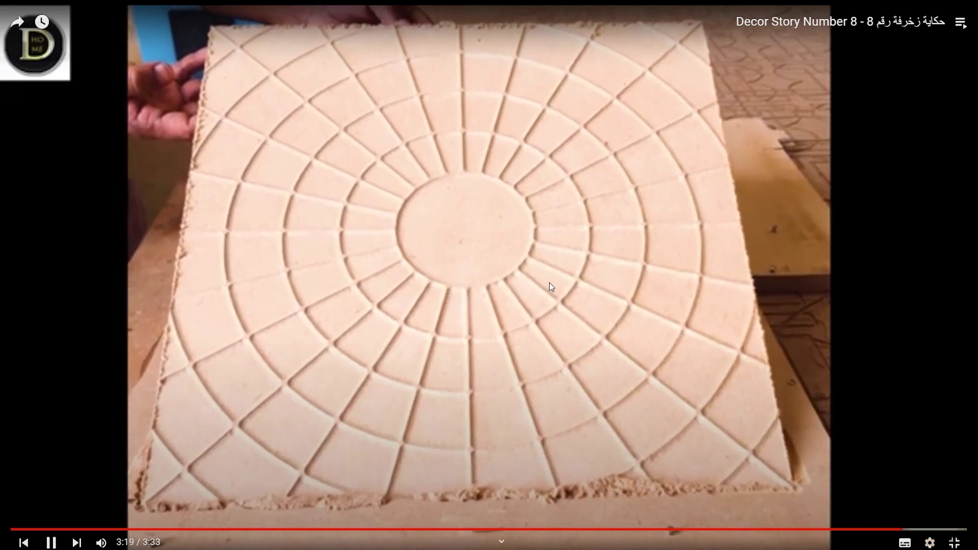
pyautogui.click(549, 283)
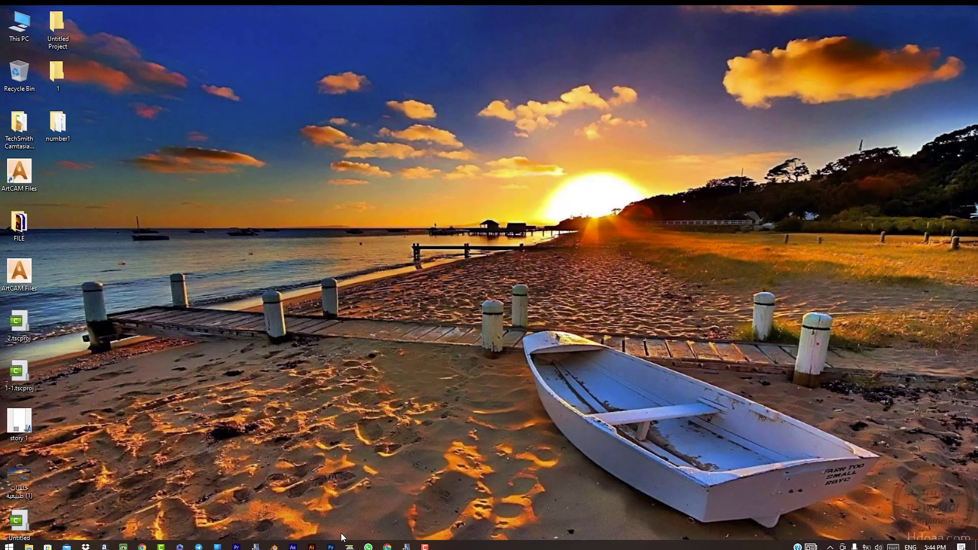
# Step: Switch to ArtCAM and create a new model sized 1220 x 2440 mm
pyautogui.click(406, 546)
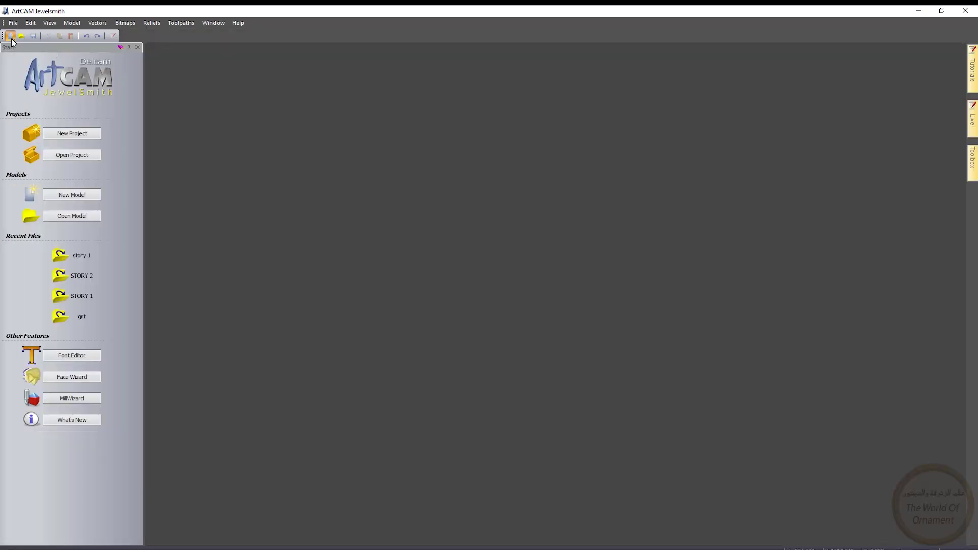
pyautogui.click(11, 36)
pyautogui.click(540, 349)
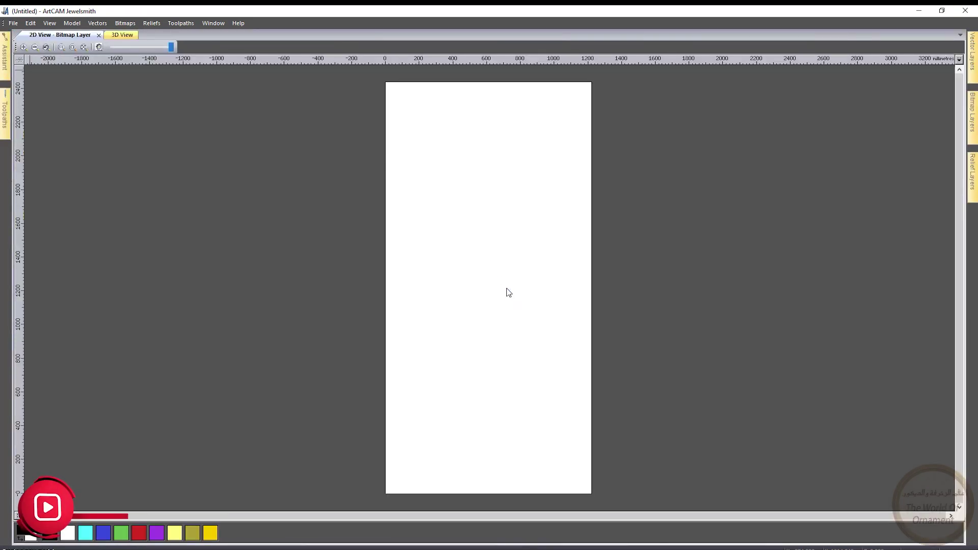
# Step: Sketch a rectangle about 441 mm wide and 516 mm high in the lower half of the sheet
pyautogui.rightClick(480, 267)
pyautogui.moveTo(515, 295)
pyautogui.click(586, 307)
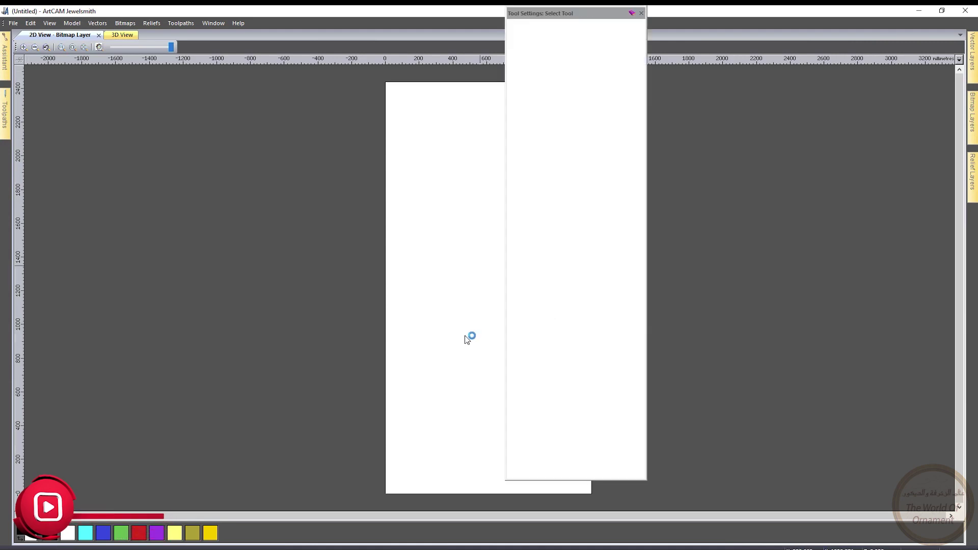
pyautogui.moveTo(441, 320); pyautogui.dragTo(516, 407)
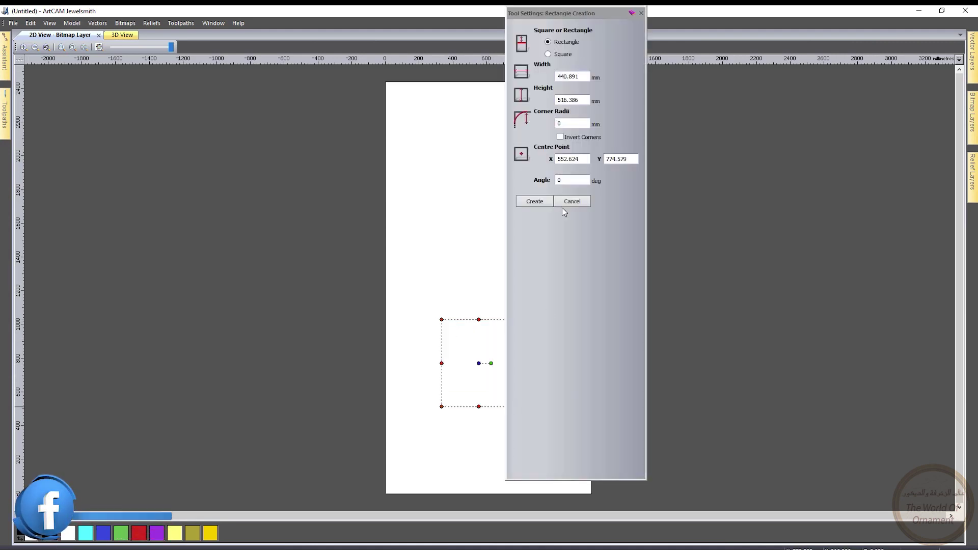
# Step: Set the rectangle's width to 400 mm and its height to 4 mm, and create it
pyautogui.click(570, 77)
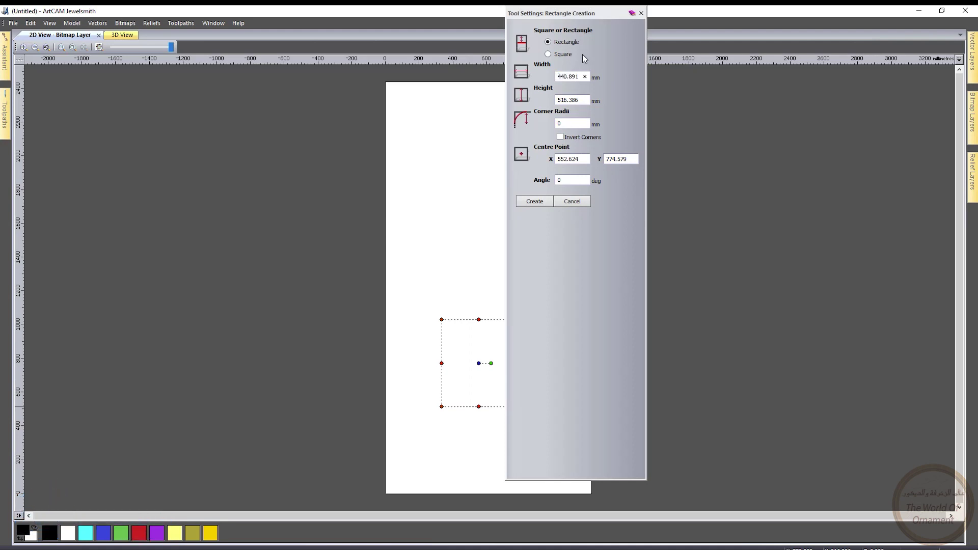
pyautogui.doubleClick(571, 75)
pyautogui.press('Home')
pyautogui.doubleClick(570, 77)
pyautogui.write('400')
pyautogui.press('Tab')
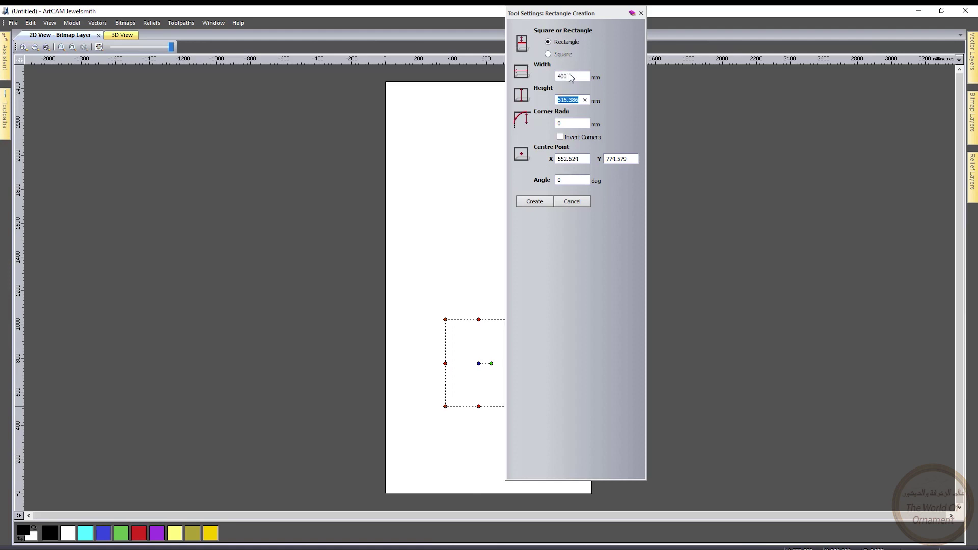
pyautogui.write('4')
pyautogui.click(542, 203)
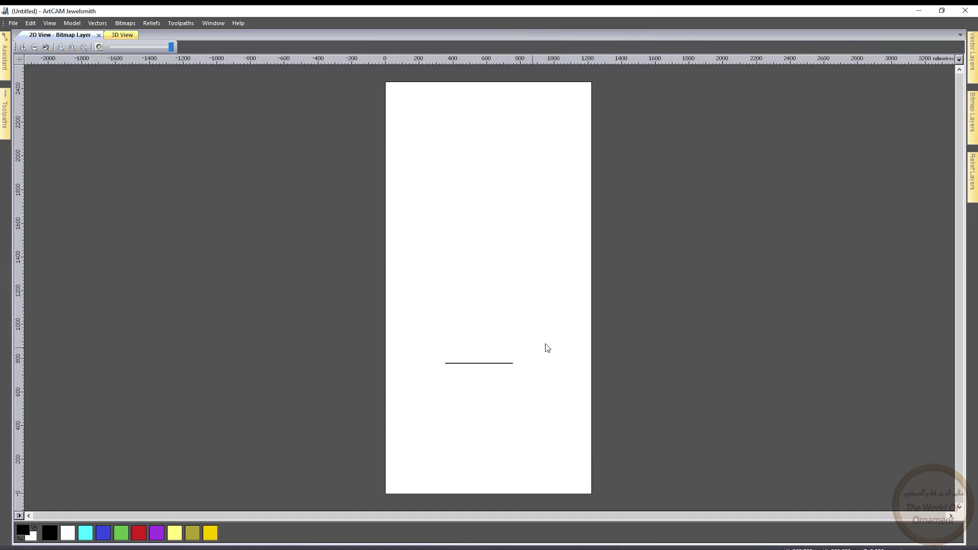
# Step: Unlock the rectangle's aspect ratio and change its height to 400 mm with the Transform tool
pyautogui.rightClick(495, 118)
pyautogui.click(542, 198)
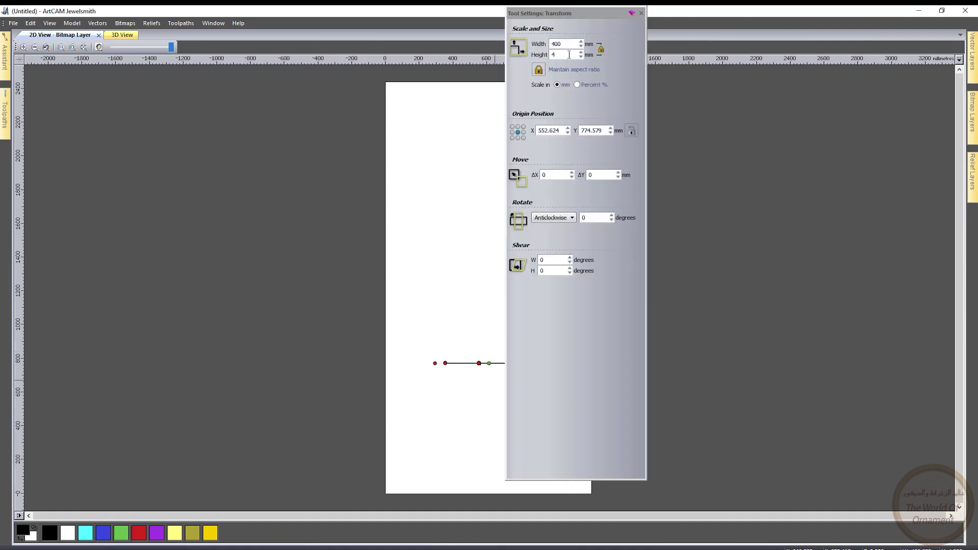
pyautogui.doubleClick(569, 54)
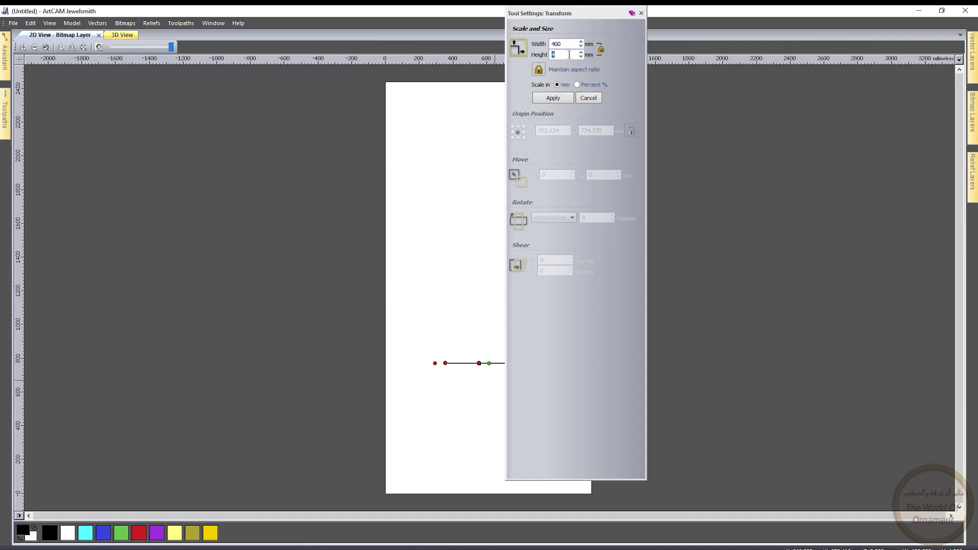
pyautogui.click(539, 70)
pyautogui.click(554, 98)
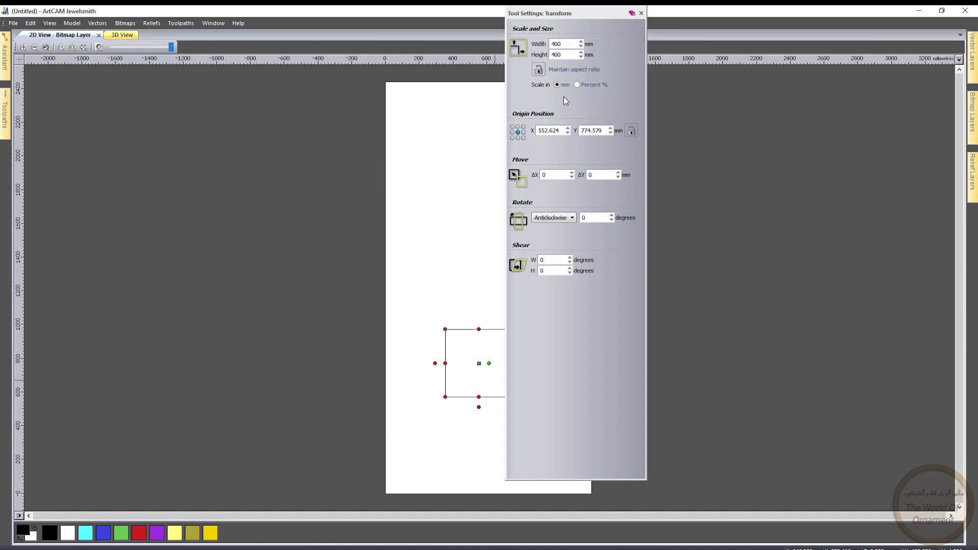
pyautogui.click(641, 13)
# Step: Create a circle with a 50 mm radius near the middle of the square
pyautogui.scroll(2, 498, 358)
pyautogui.click(481, 337)
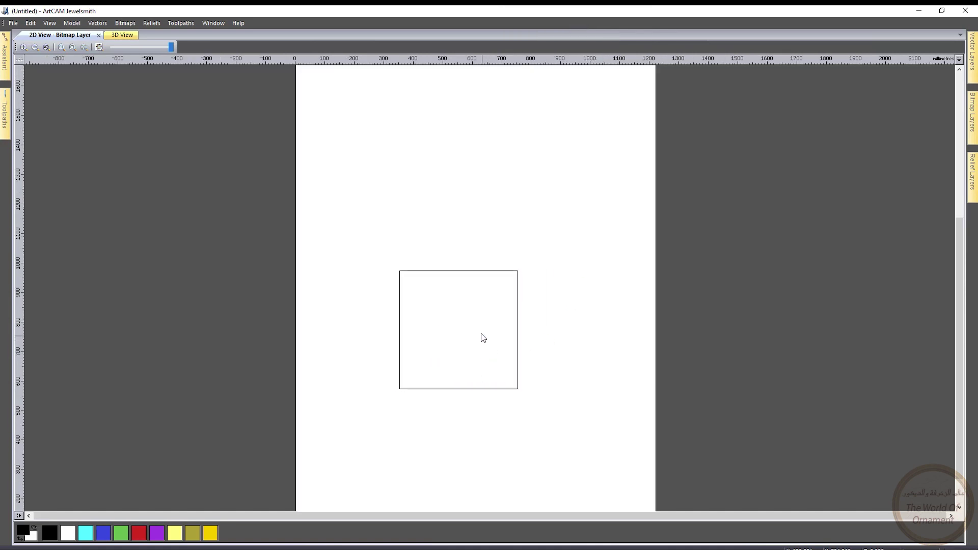
pyautogui.rightClick(476, 324)
pyautogui.moveTo(505, 350)
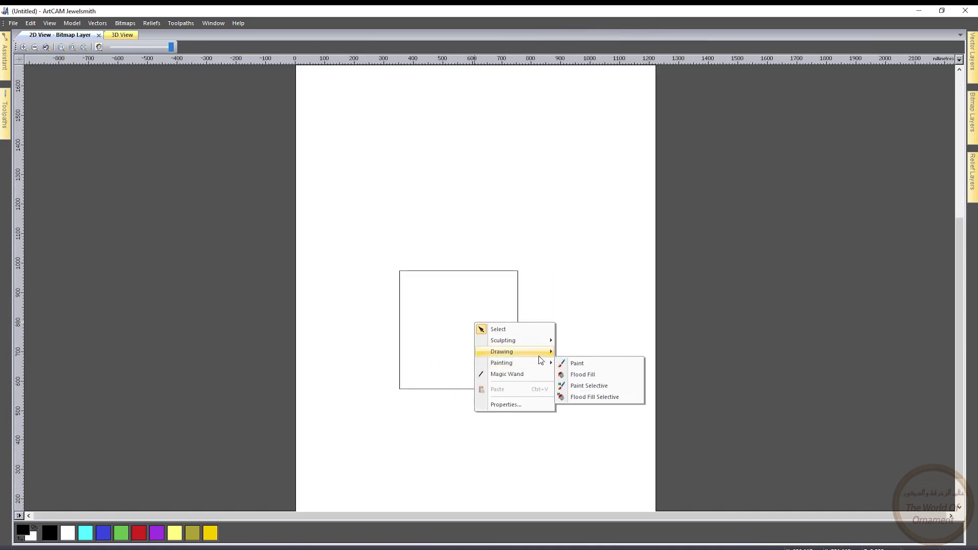
pyautogui.click(575, 375)
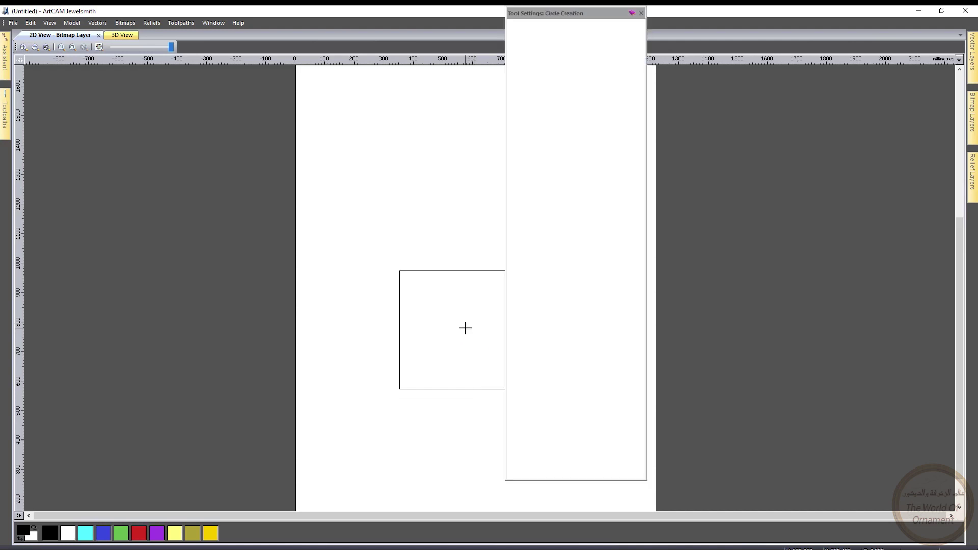
pyautogui.moveTo(466, 327); pyautogui.dragTo(489, 346)
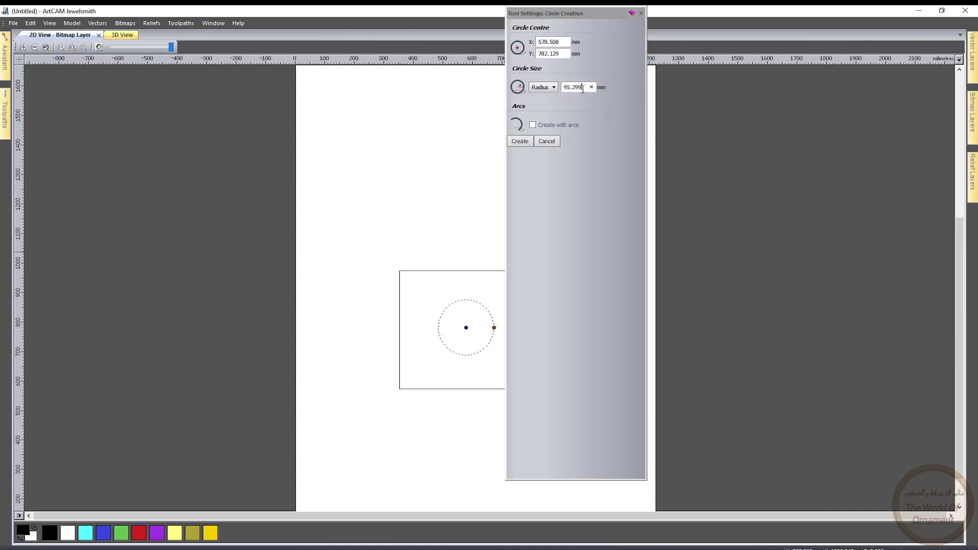
pyautogui.moveTo(583, 89); pyautogui.dragTo(566, 90)
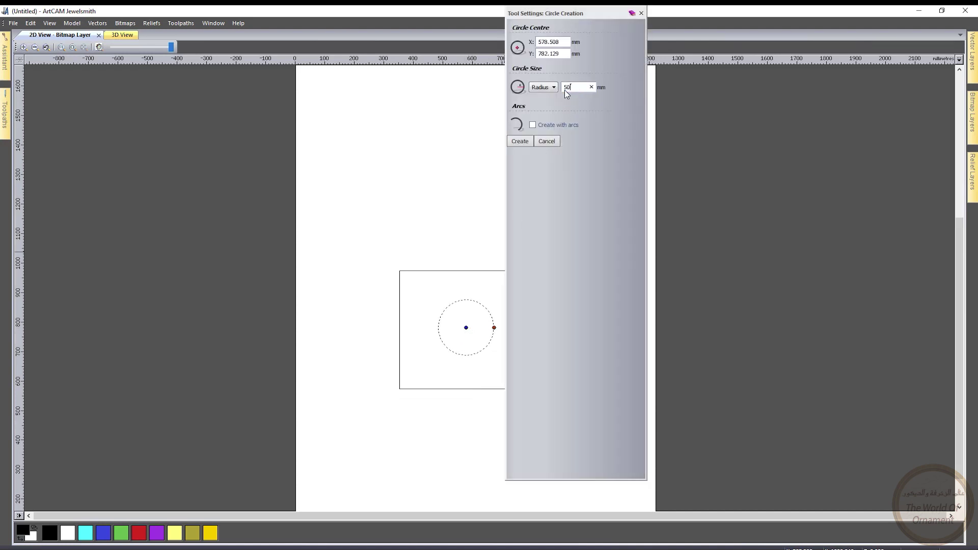
pyautogui.write('50')
pyautogui.press('Tab')
pyautogui.click(520, 141)
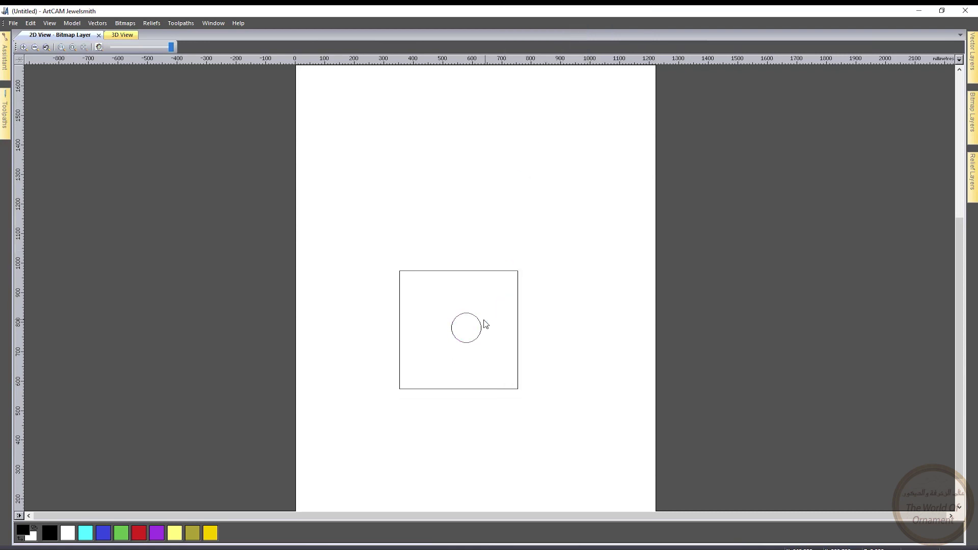
# Step: Align the circle to the centre of the square
pyautogui.click(484, 325)
pyautogui.keyDown('shift'); pyautogui.click(518, 316); pyautogui.keyUp('shift')
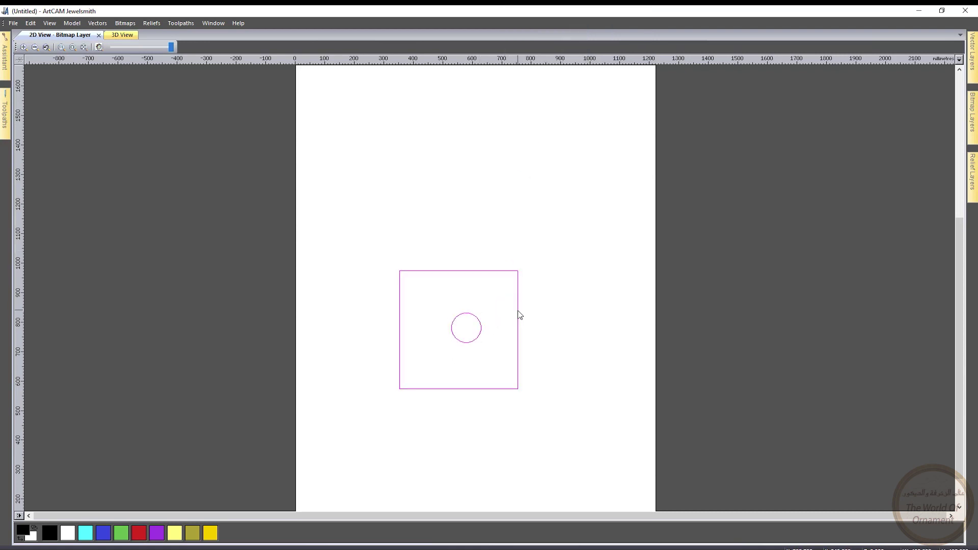
pyautogui.moveTo(3, 50)
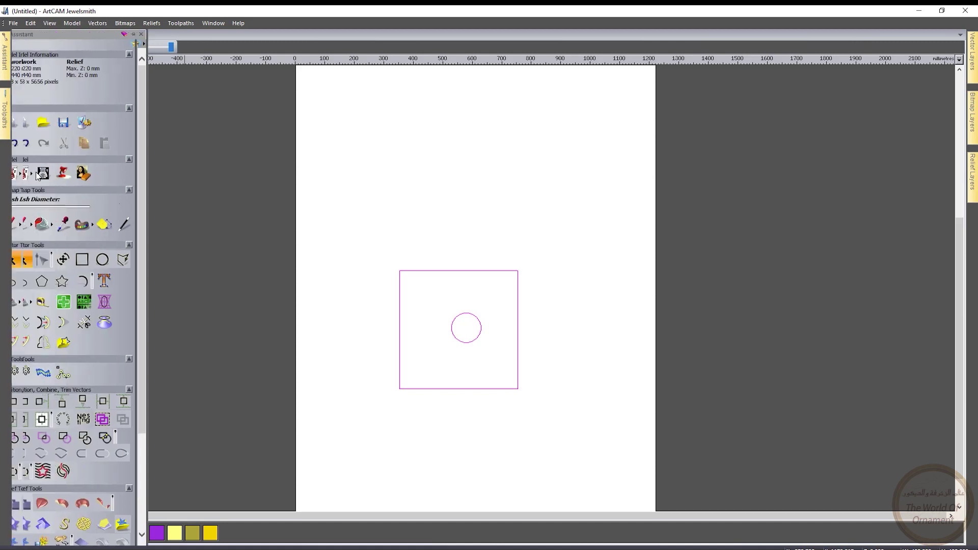
pyautogui.click(65, 401)
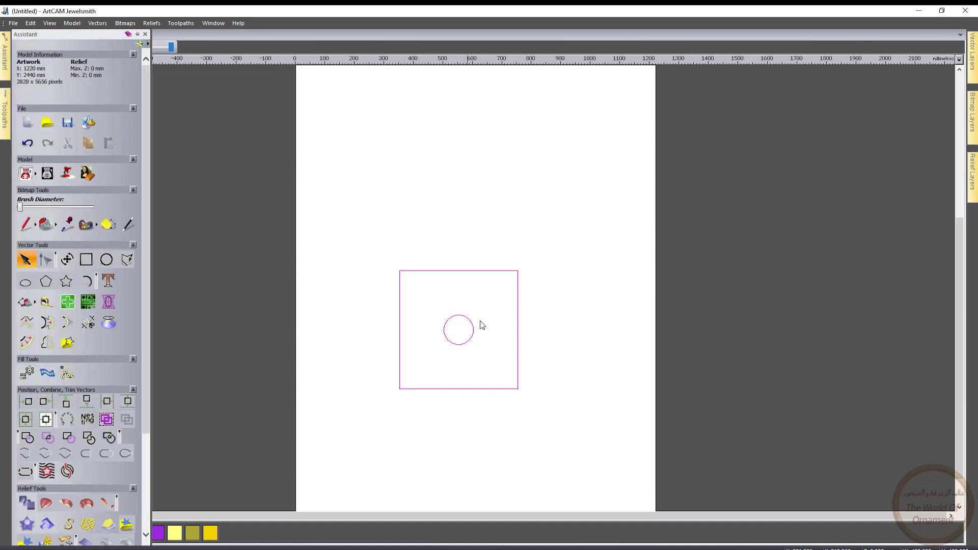
pyautogui.click(586, 284)
# Step: Draw a vertical polyline from the circle's centre upward past the square's upper edge
pyautogui.rightClick(588, 282)
pyautogui.moveTo(664, 312)
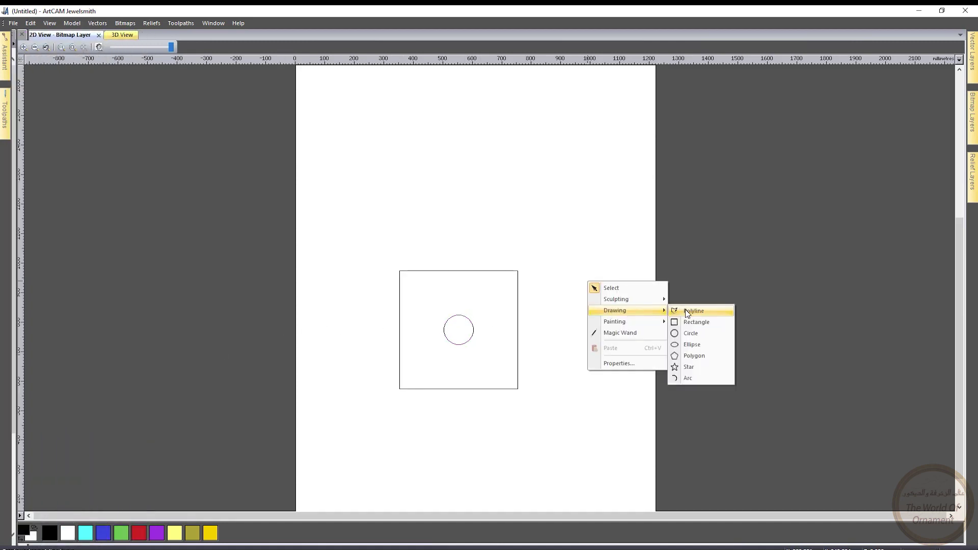
pyautogui.click(701, 311)
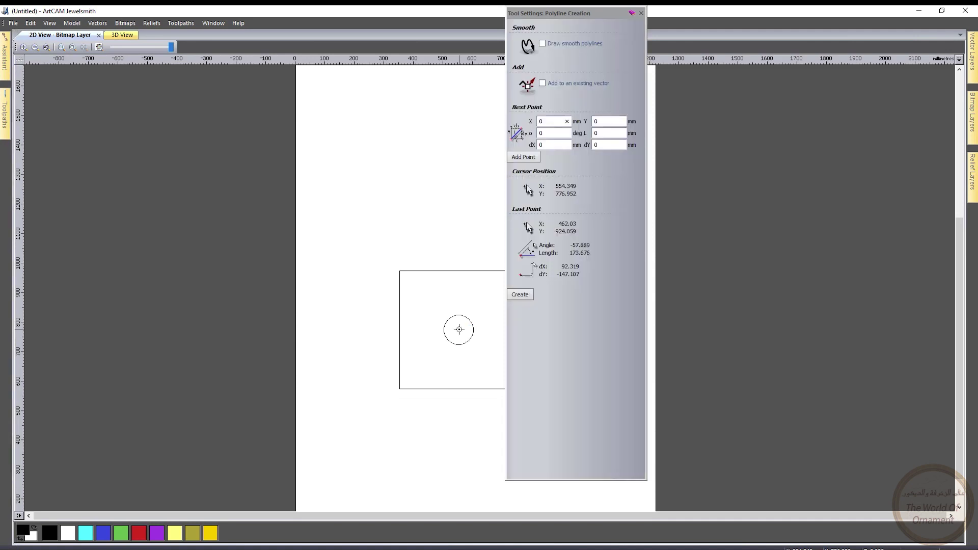
pyautogui.click(459, 330)
pyautogui.click(459, 200)
pyautogui.press('Escape')
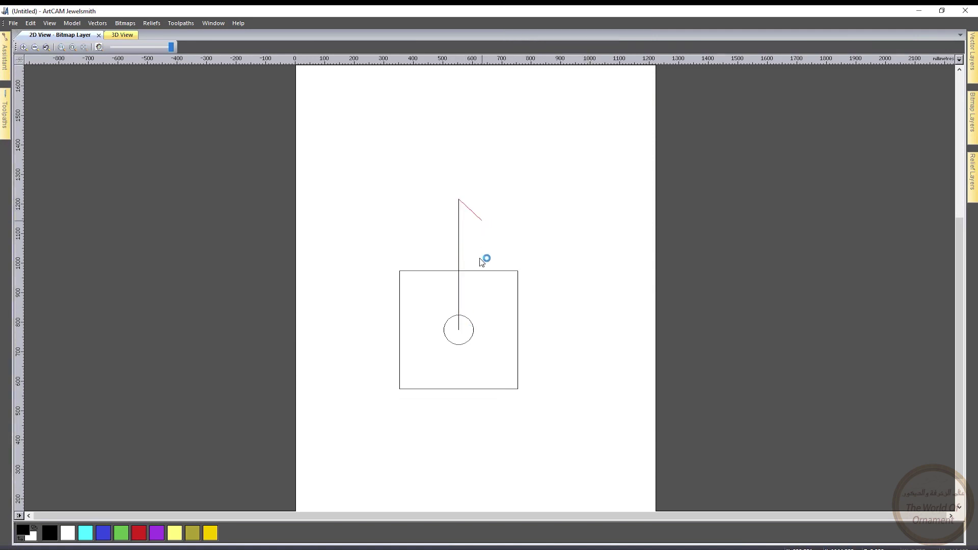
pyautogui.click(509, 223)
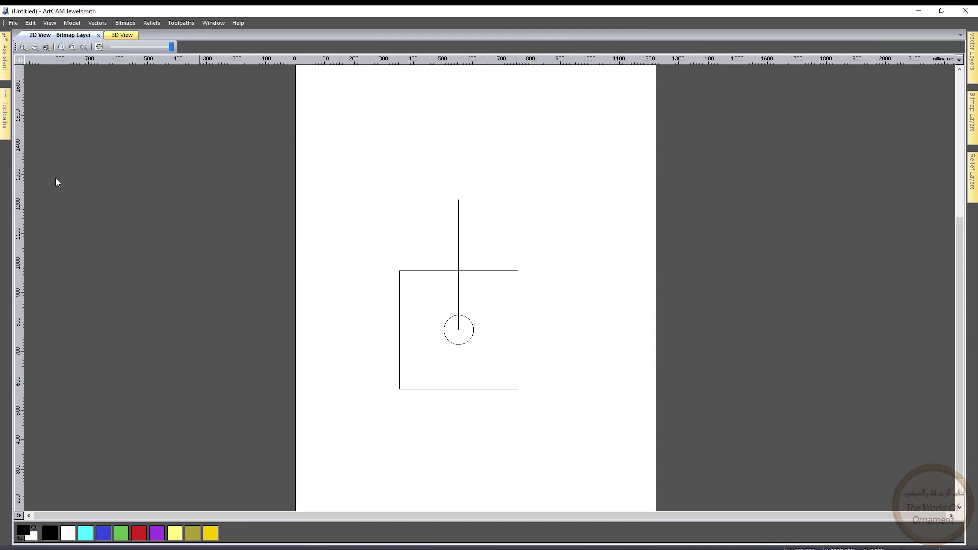
# Step: Rotate-copy the vertical line about the circle's centre, with 24 objects over a total angle of 360 degrees
pyautogui.click(4, 64)
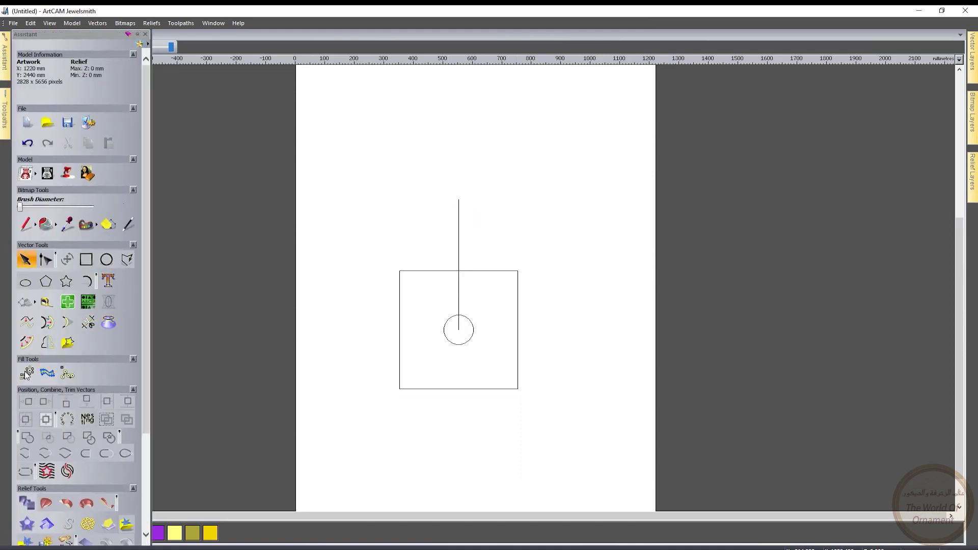
pyautogui.click(27, 373)
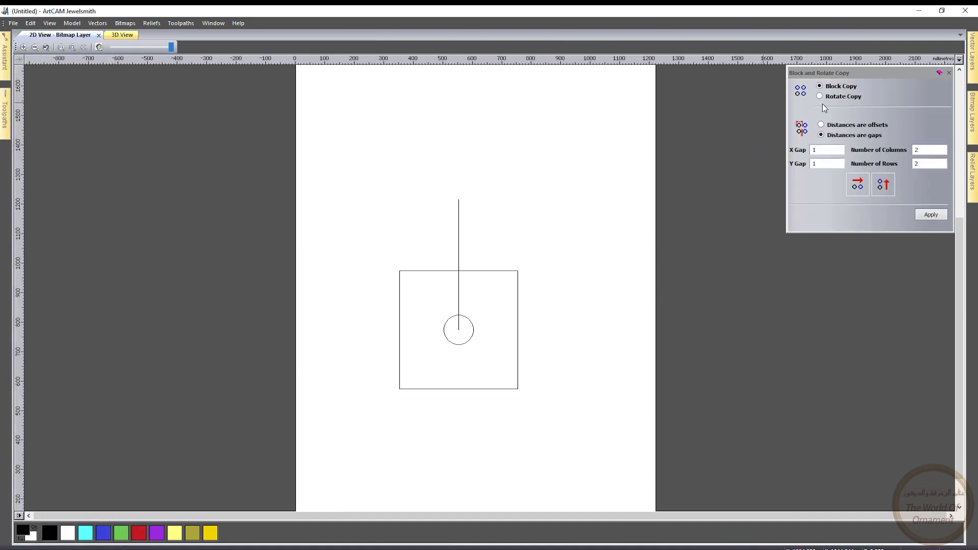
pyautogui.click(459, 286)
pyautogui.click(820, 97)
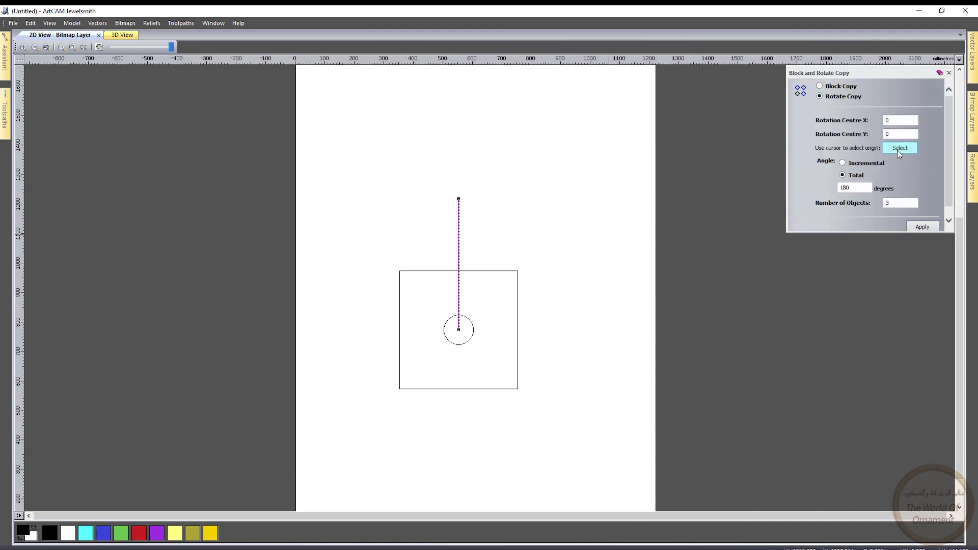
pyautogui.click(898, 151)
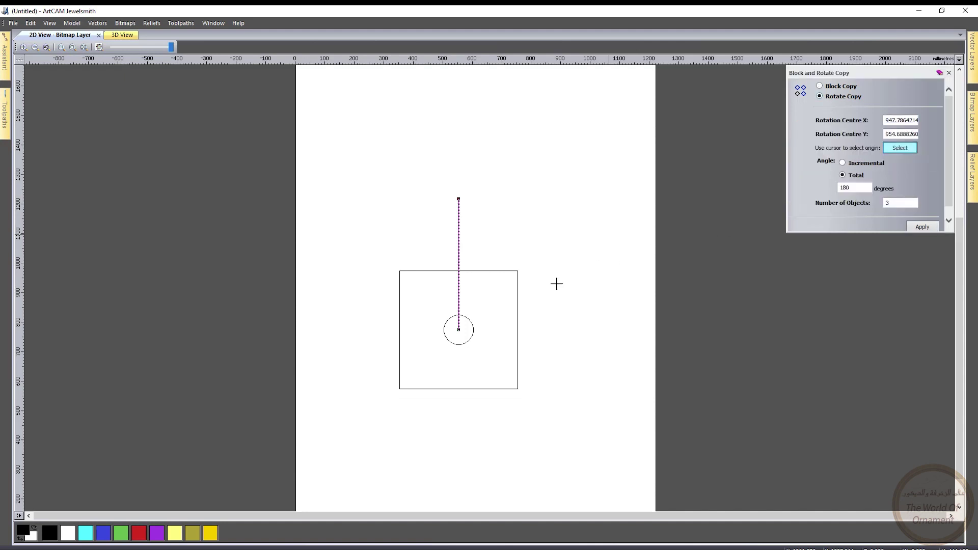
pyautogui.click(458, 330)
pyautogui.doubleClick(850, 187)
pyautogui.click(923, 227)
pyautogui.click(543, 193)
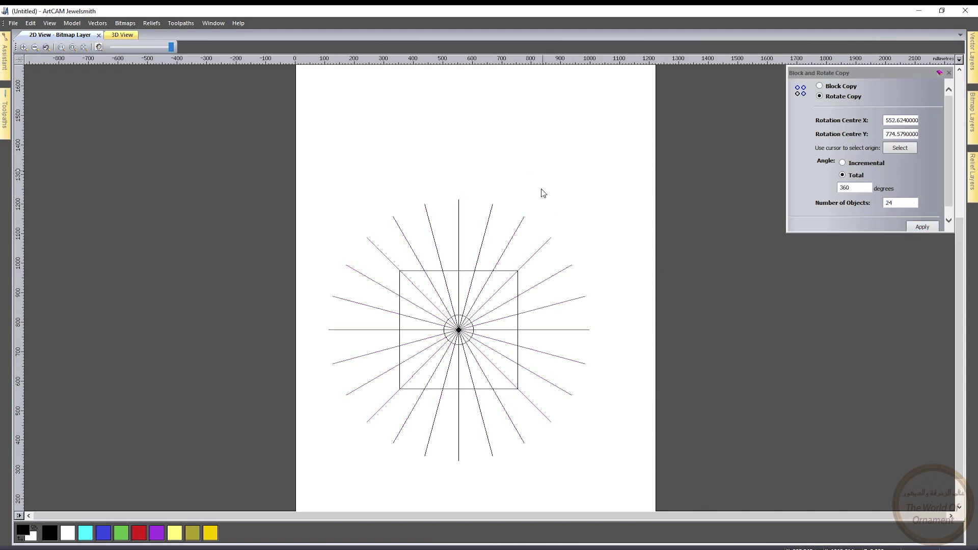
pyautogui.click(458, 303)
pyautogui.moveTo(459, 303); pyautogui.dragTo(436, 326)
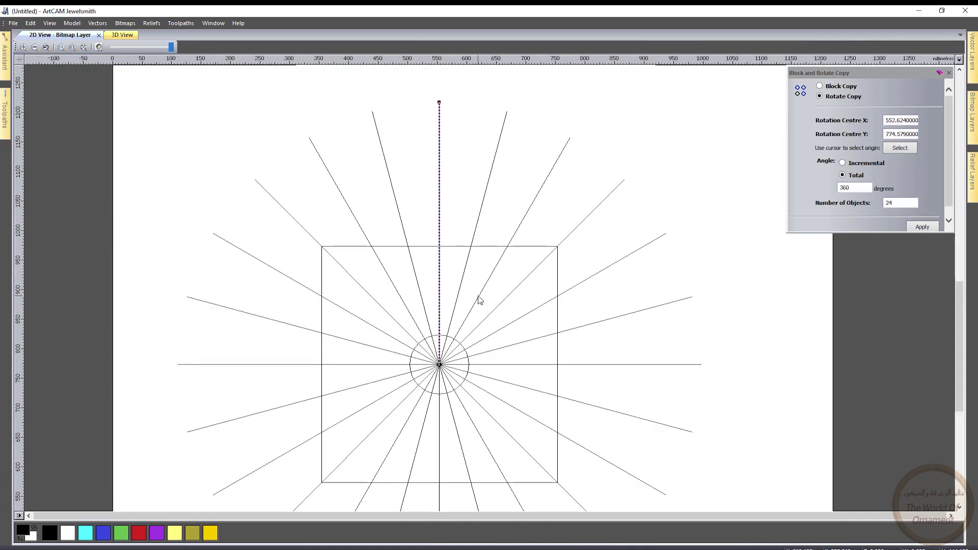
pyautogui.scroll(2, 479, 295)
pyautogui.scroll(-2, 410, 390)
pyautogui.click(518, 338)
pyautogui.scroll(2, 512, 340)
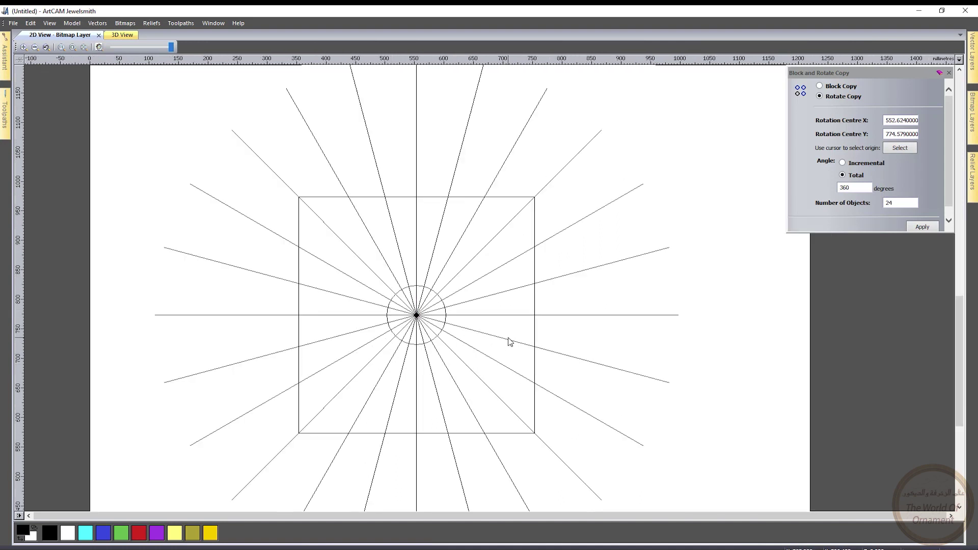
# Step: Select the central circle, close the rotate-copy settings and open the vector offset settings
pyautogui.click(445, 304)
pyautogui.moveTo(2, 69)
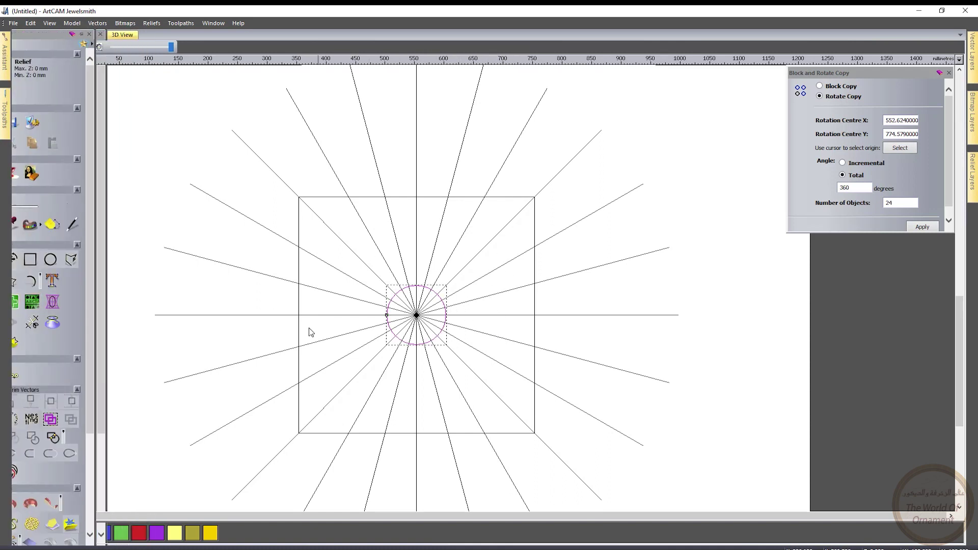
pyautogui.click(949, 73)
pyautogui.moveTo(3, 56)
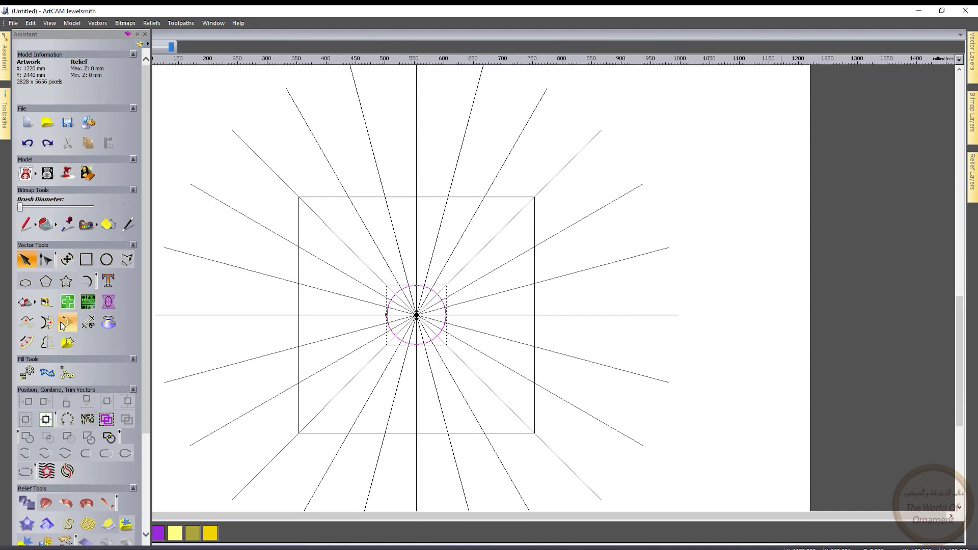
pyautogui.click(26, 343)
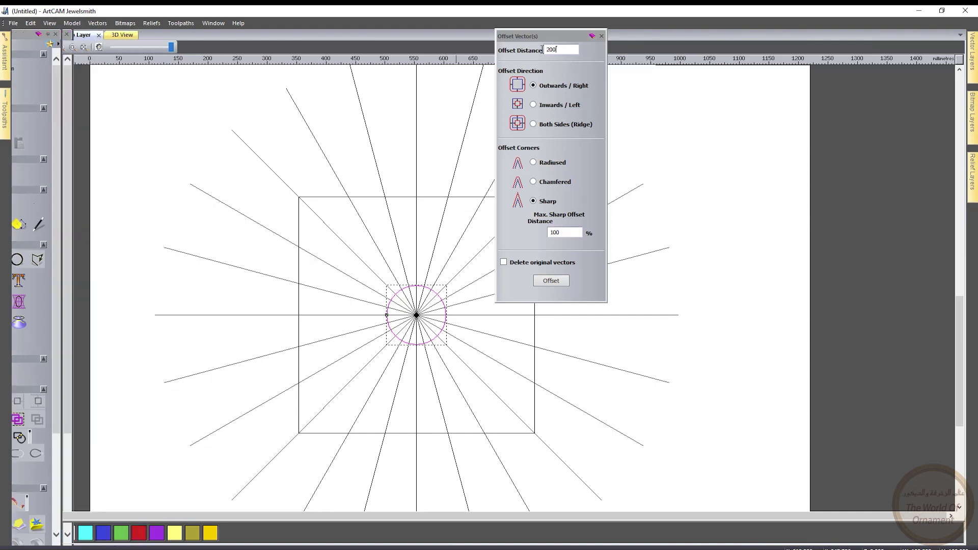
pyautogui.click(536, 53)
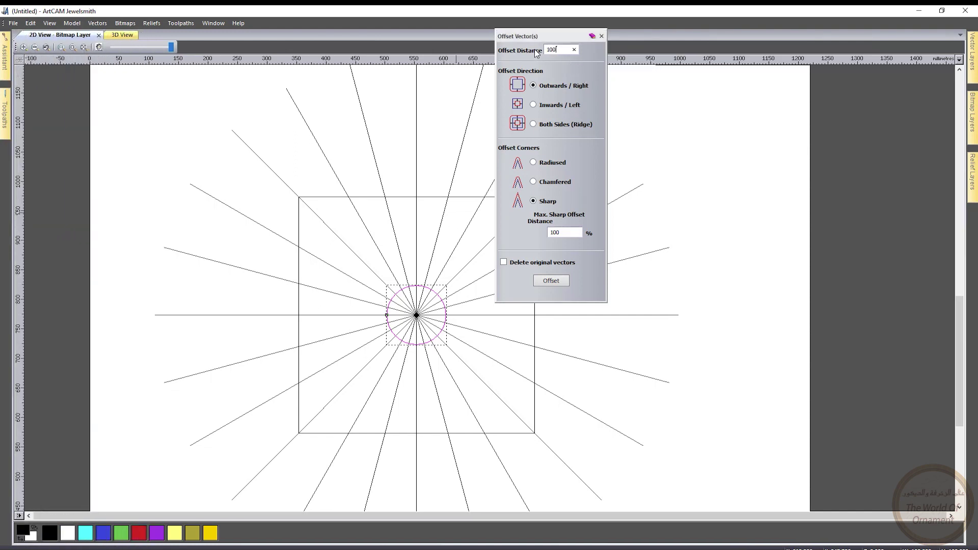
pyautogui.click(556, 282)
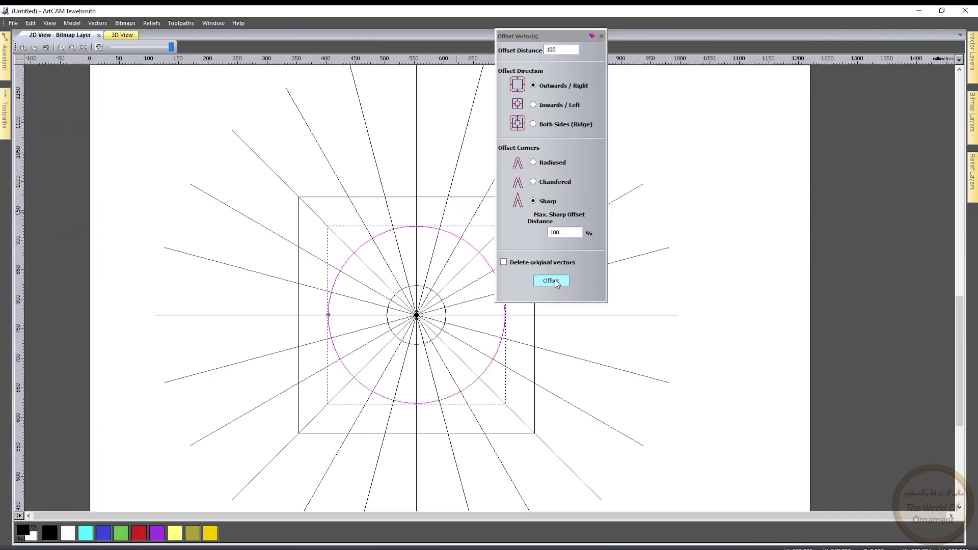
pyautogui.click(555, 283)
pyautogui.hotkey('ctrl', 'z')
pyautogui.hotkey('ctrl', 'z')
# Step: Offset the central circle outwards four times in succession by 50 mm each, keeping the originals
pyautogui.click(566, 51)
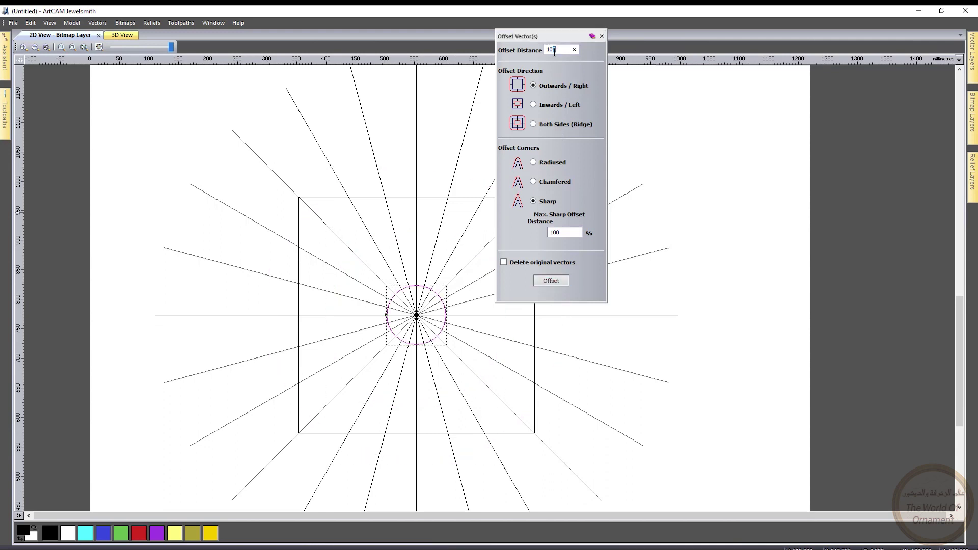
pyautogui.moveTo(559, 50); pyautogui.dragTo(538, 52)
pyautogui.click(548, 281)
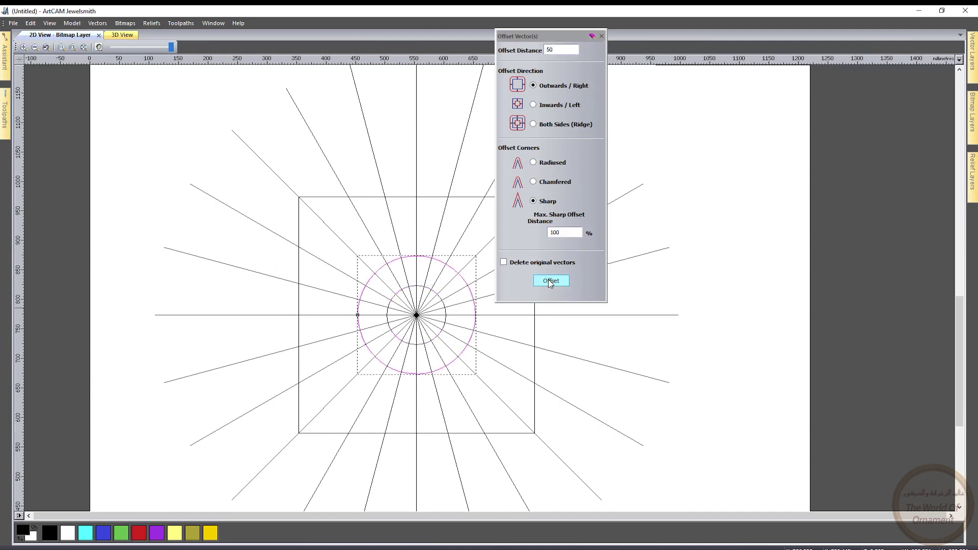
pyautogui.click(550, 282)
pyautogui.click(550, 282)
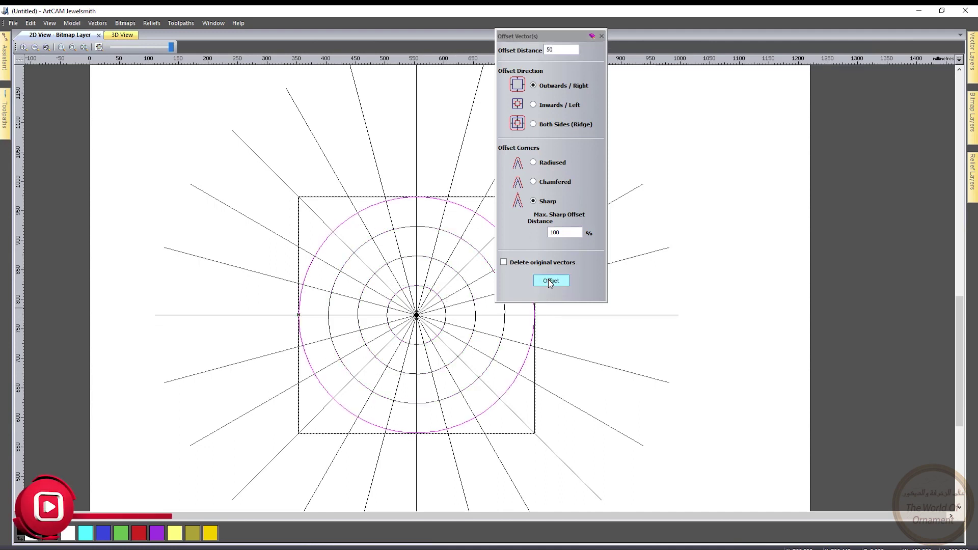
pyautogui.click(550, 282)
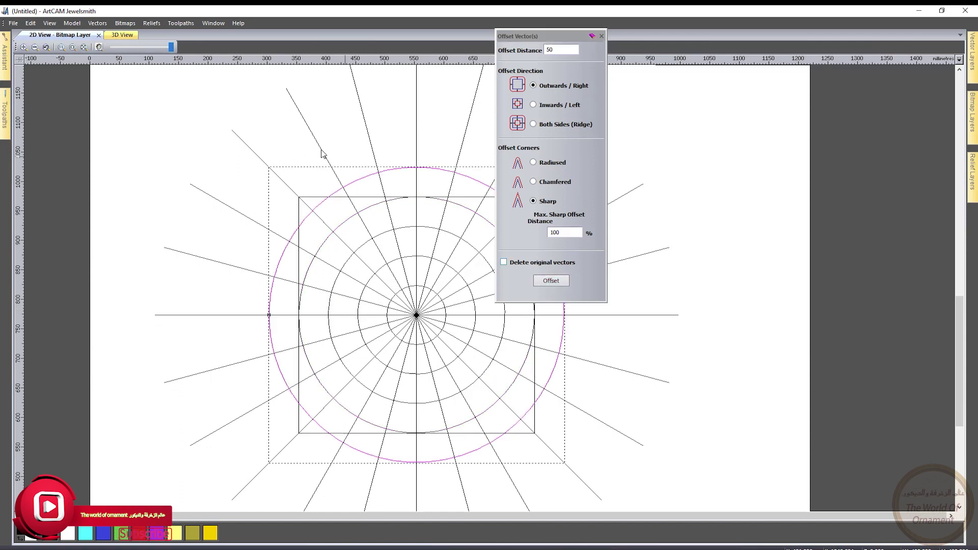
pyautogui.click(307, 167)
pyautogui.moveTo(280, 159); pyautogui.dragTo(246, 147, button='middle')
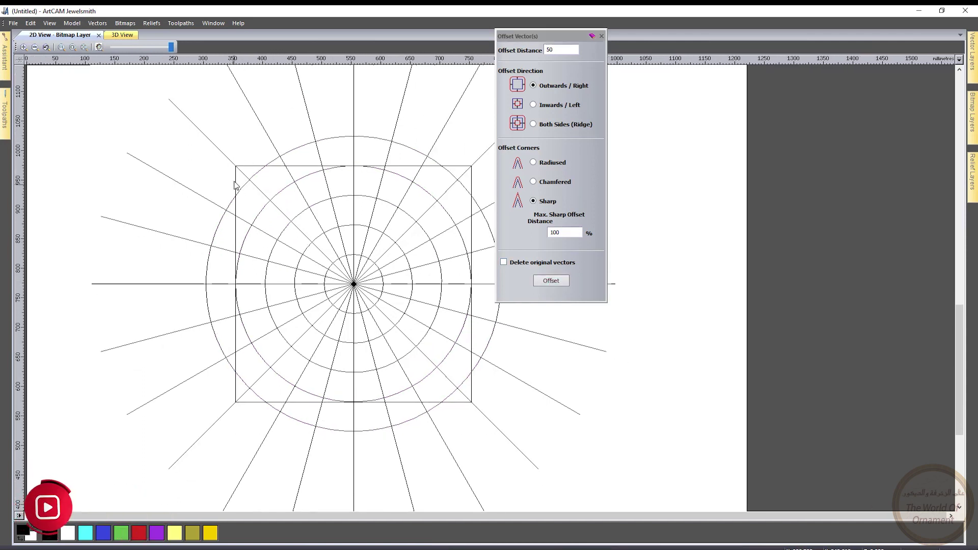
pyautogui.click(601, 36)
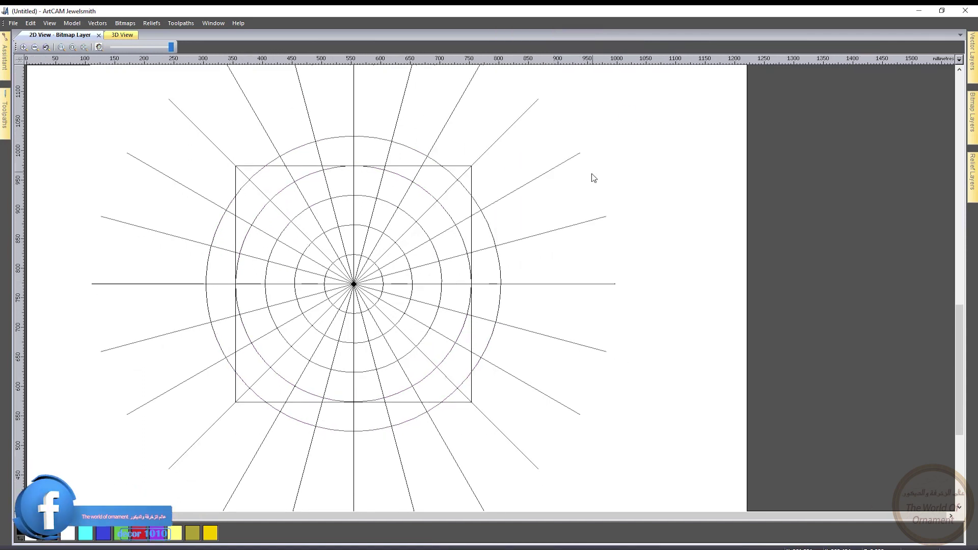
# Step: Offset the square outwards by 10 mm with sharp corners, keeping the original
pyautogui.click(472, 186)
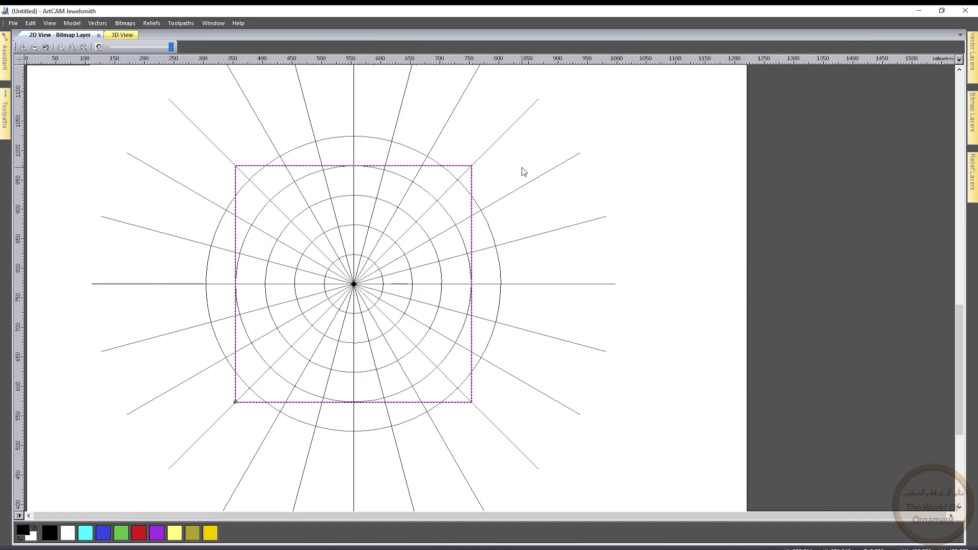
pyautogui.press('o')
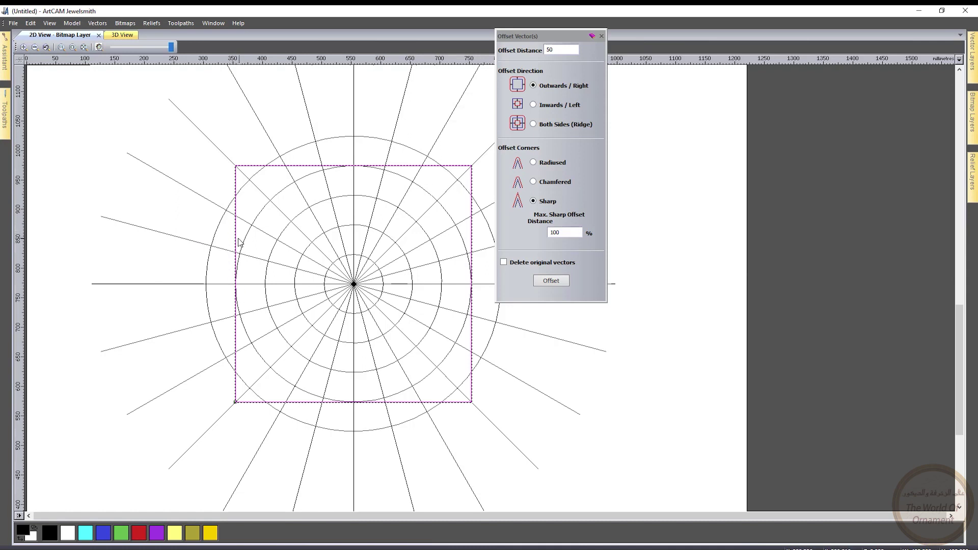
pyautogui.moveTo(560, 50); pyautogui.dragTo(540, 53)
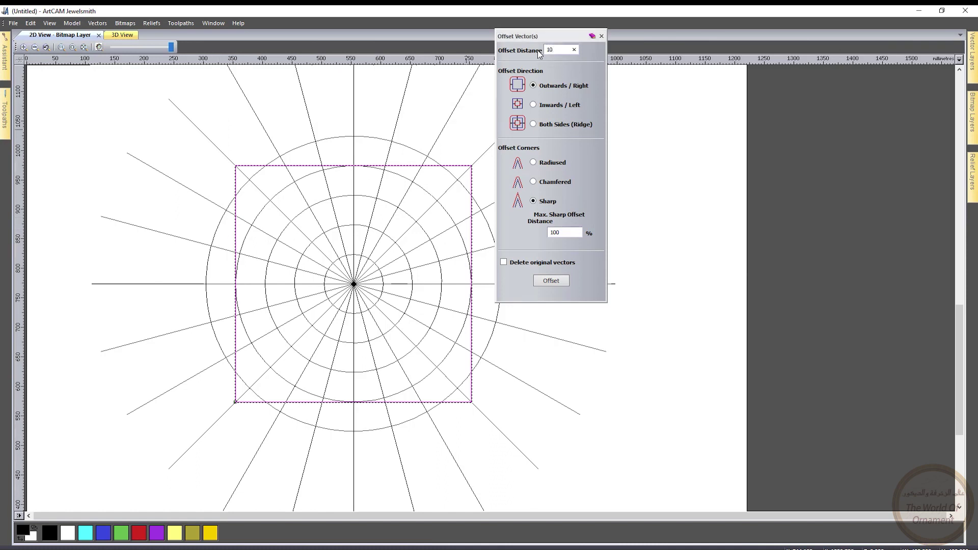
pyautogui.click(558, 279)
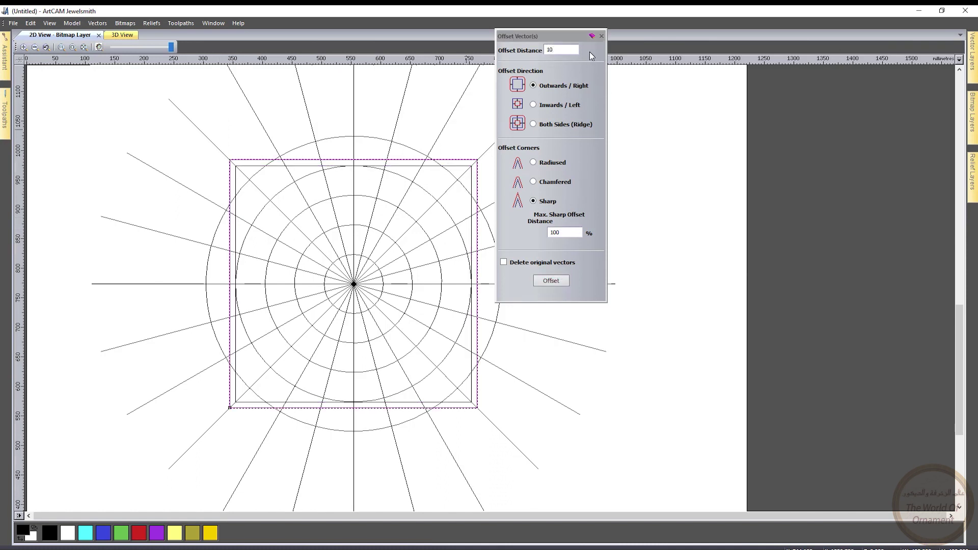
pyautogui.click(601, 36)
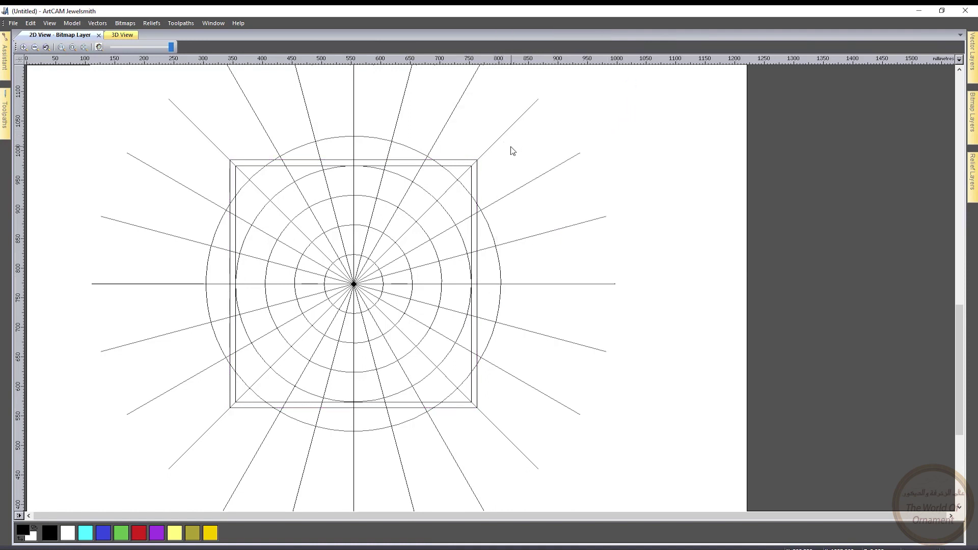
# Step: Trim away the radial lines and outer circle arcs extending above the outer square's upper edge
pyautogui.click(4, 67)
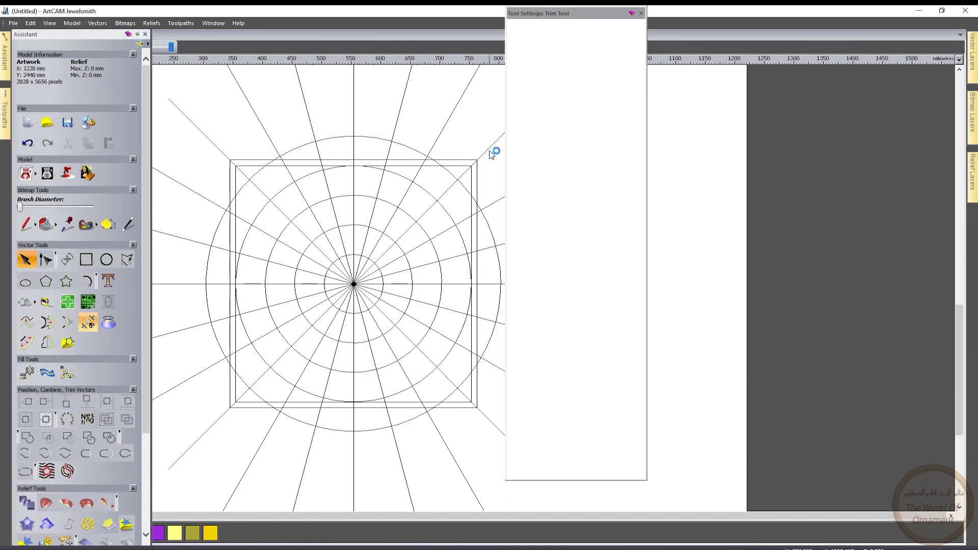
pyautogui.click(444, 138)
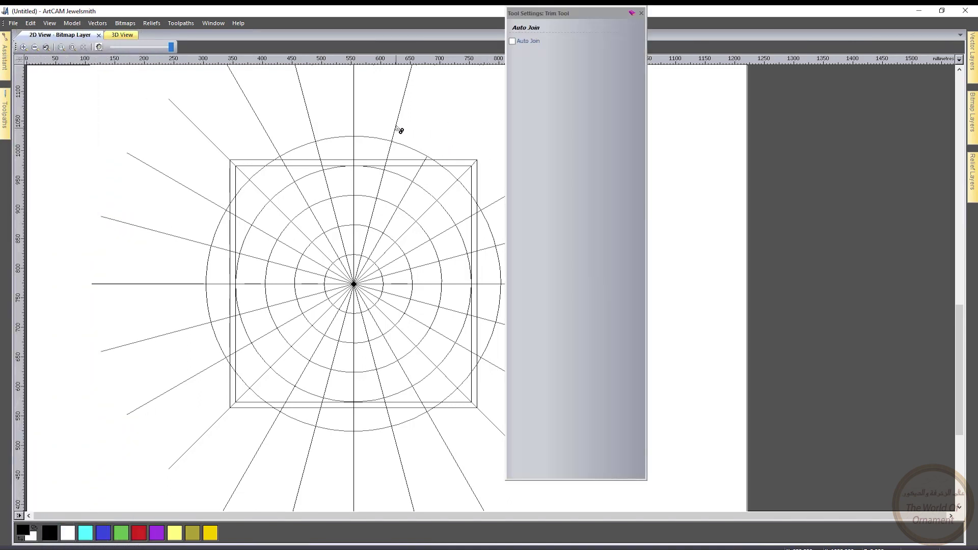
pyautogui.click(396, 131)
pyautogui.click(403, 145)
pyautogui.click(391, 143)
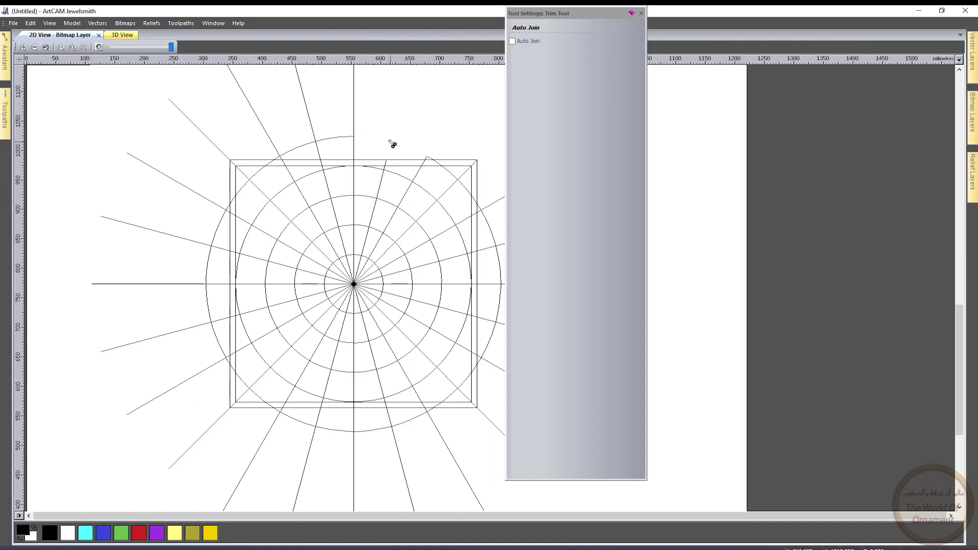
pyautogui.click(345, 137)
pyautogui.click(353, 136)
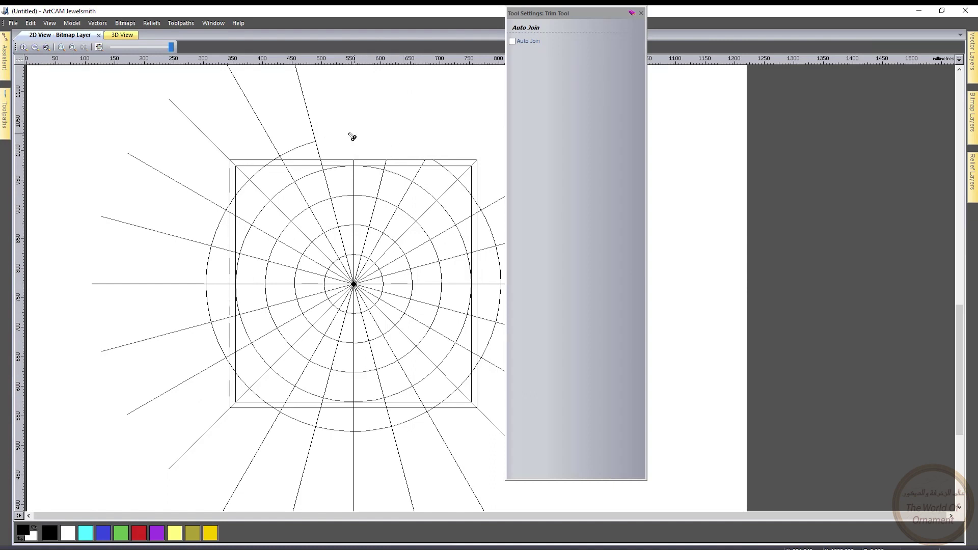
pyautogui.click(317, 145)
pyautogui.click(315, 142)
pyautogui.click(281, 154)
# Step: Trim the upper-left diagonal and the radial lines and circle arcs extending past the outer square's left edge
pyautogui.click(226, 154)
pyautogui.click(222, 215)
pyautogui.click(226, 213)
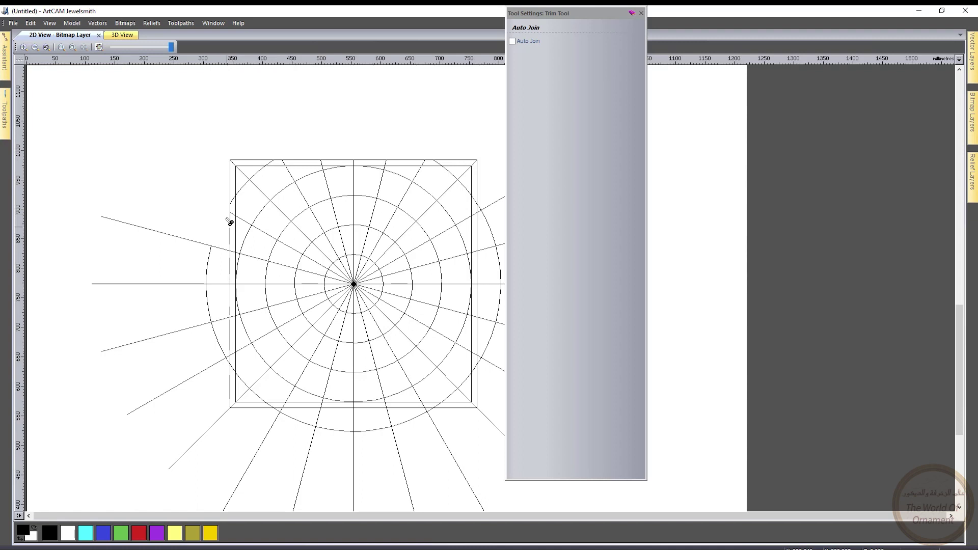
pyautogui.click(210, 250)
pyautogui.click(212, 248)
pyautogui.click(208, 304)
pyautogui.click(212, 284)
pyautogui.click(213, 322)
pyautogui.click(214, 322)
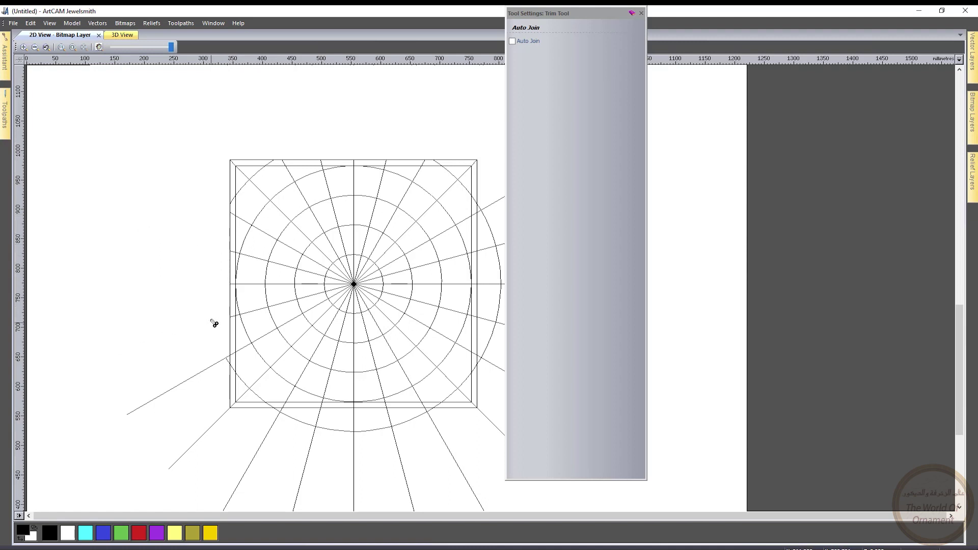
pyautogui.click(210, 368)
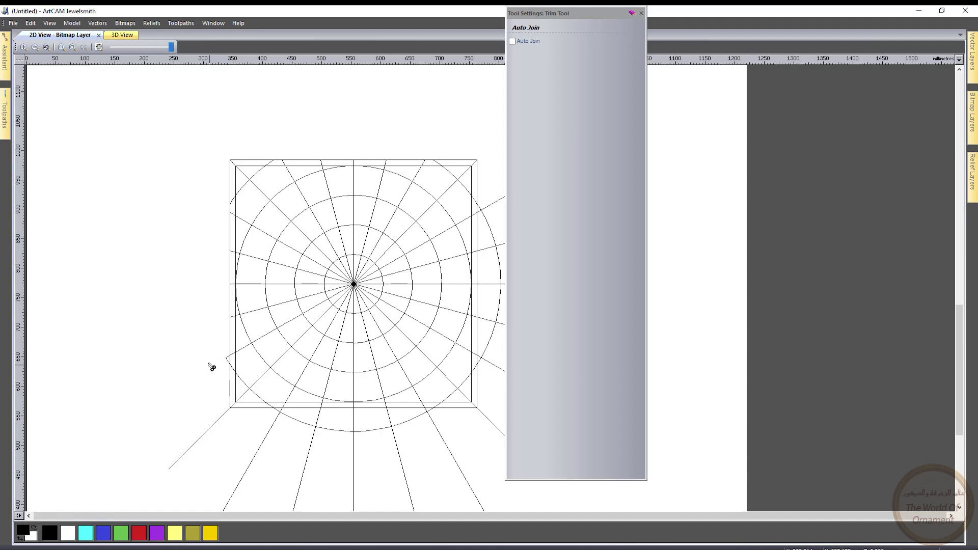
# Step: Trim the lower-left diagonal and the radial lines and circle arcs extending below the outer square's lower edge
pyautogui.click(223, 416)
pyautogui.click(264, 434)
pyautogui.click(310, 427)
pyautogui.click(318, 416)
pyautogui.click(313, 431)
pyautogui.click(354, 432)
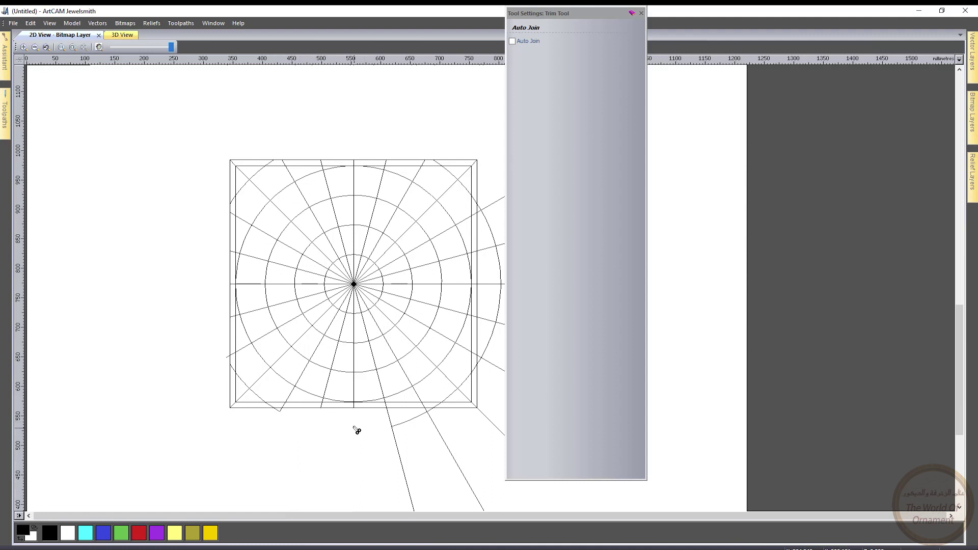
pyautogui.click(395, 434)
pyautogui.click(400, 425)
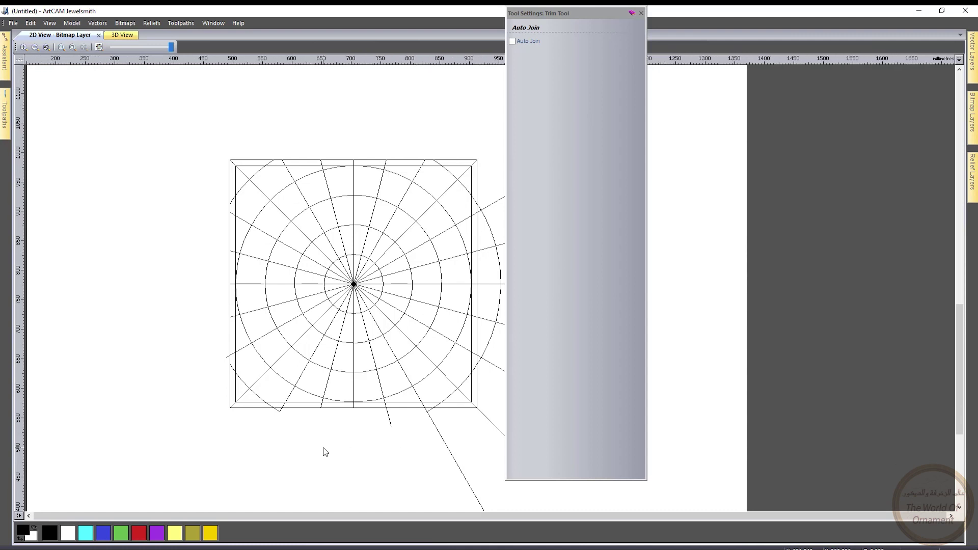
pyautogui.hscroll(3, 325, 452)
pyautogui.click(345, 427)
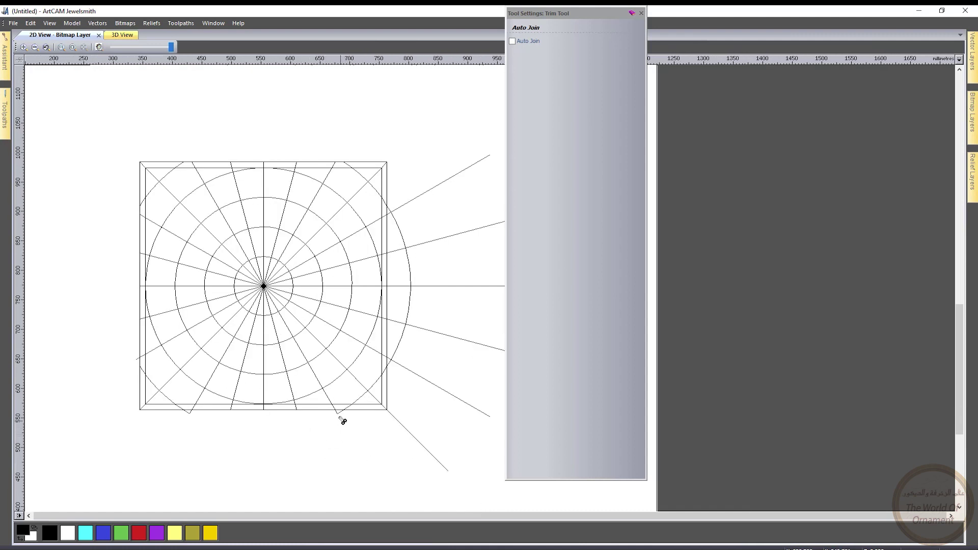
# Step: Trim the lower-right diagonal and all radial line and circle segments extending past the outer square's right edge
pyautogui.click(400, 423)
pyautogui.click(418, 376)
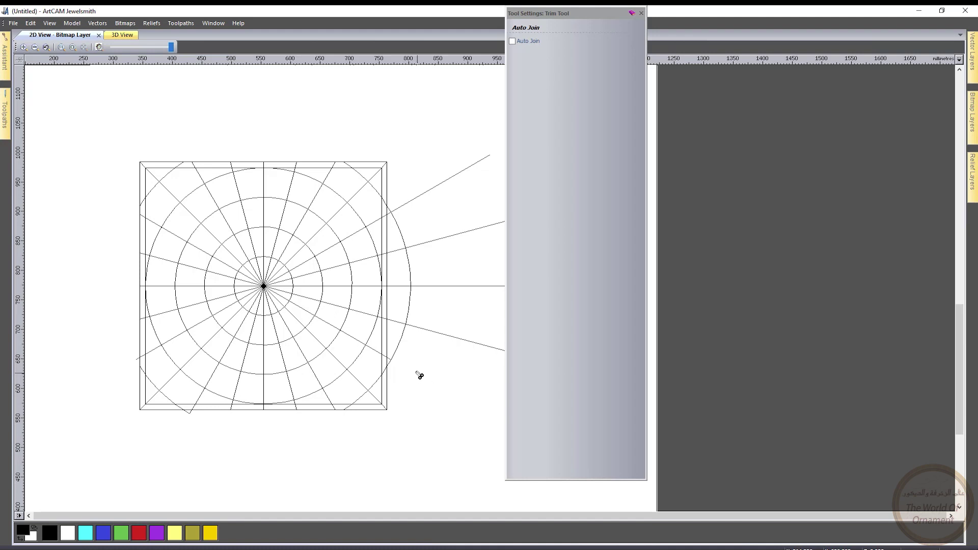
pyautogui.click(403, 338)
pyautogui.click(409, 320)
pyautogui.click(407, 326)
pyautogui.click(405, 286)
pyautogui.click(401, 250)
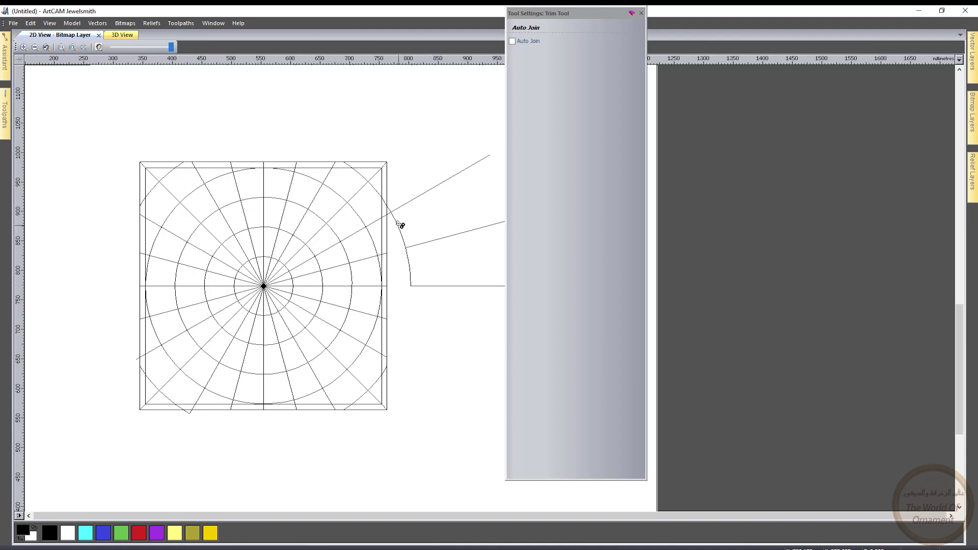
pyautogui.click(395, 215)
pyautogui.click(396, 216)
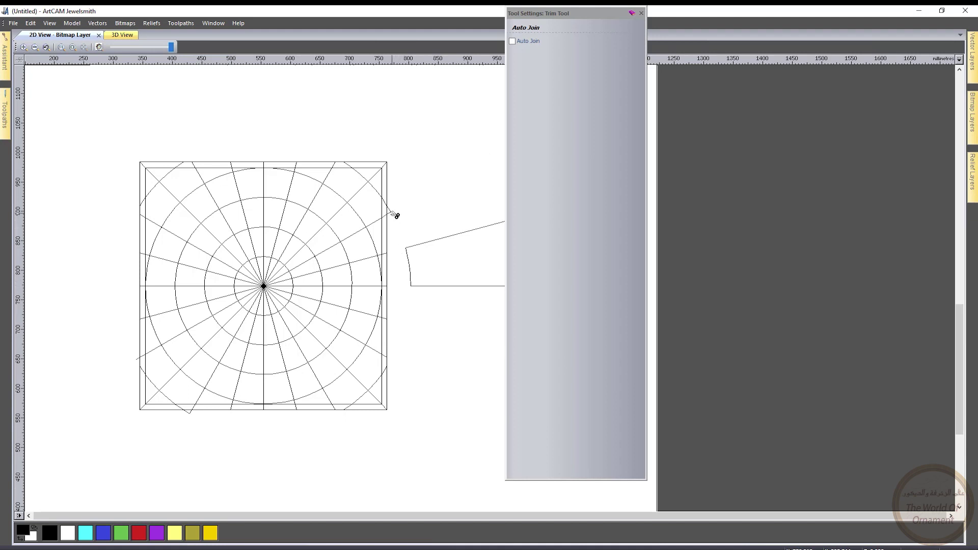
pyautogui.click(408, 259)
pyautogui.click(427, 285)
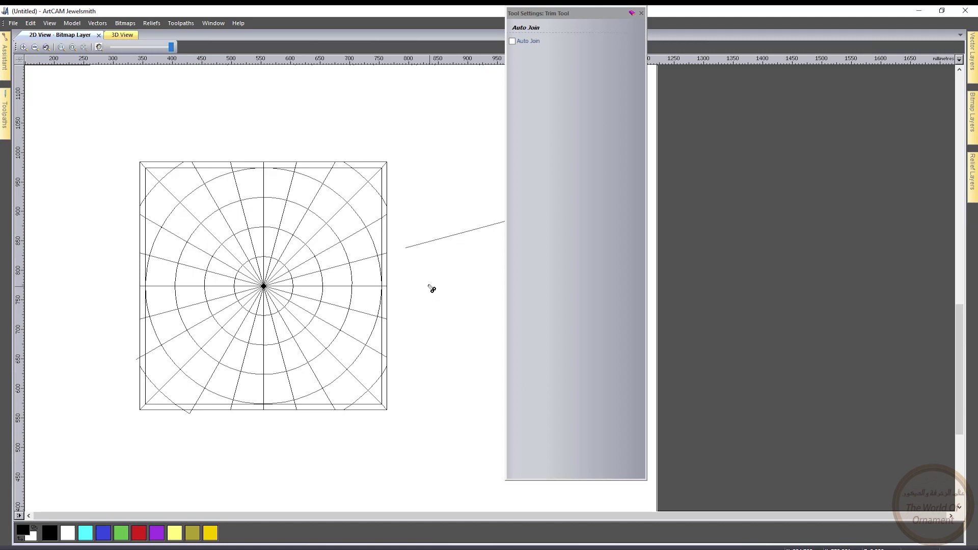
pyautogui.click(422, 245)
# Step: Trim all radial line segments inside the central circle so that it is empty, and end trimming
pyautogui.click(264, 275)
pyautogui.click(258, 293)
pyautogui.click(272, 296)
pyautogui.click(255, 288)
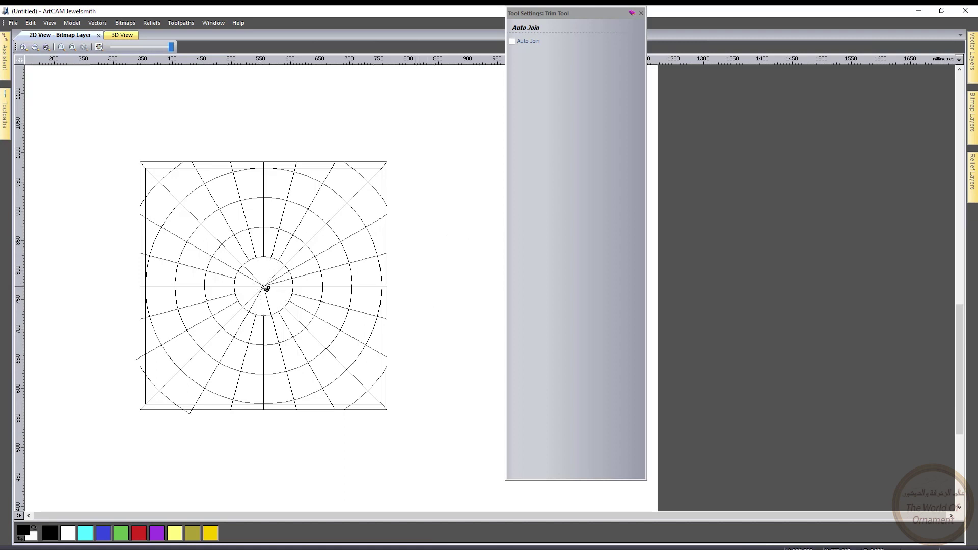
pyautogui.click(255, 278)
pyautogui.click(275, 286)
pyautogui.click(257, 300)
pyautogui.click(245, 286)
pyautogui.click(278, 281)
pyautogui.press('Escape')
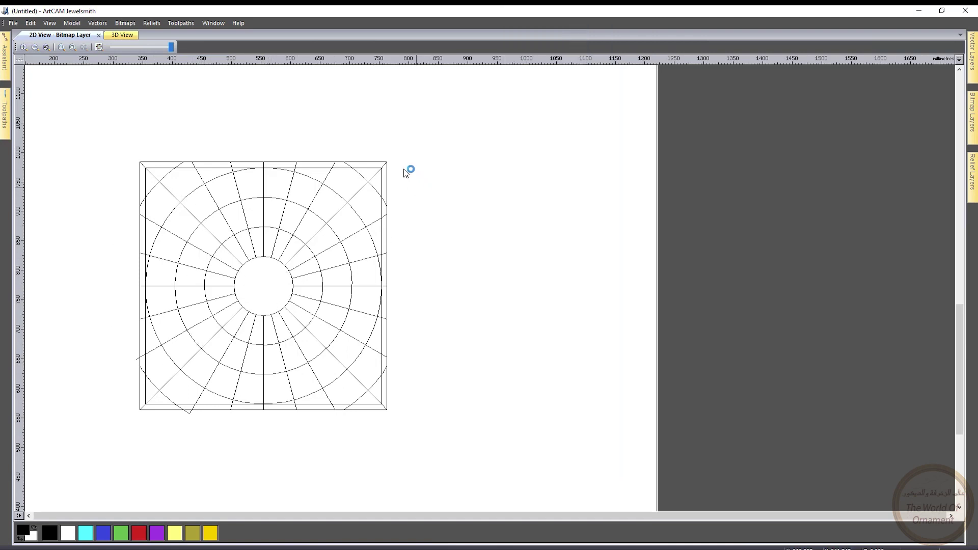
# Step: Group the radial lines and circles, leaving the two frame squares out of the selection
pyautogui.moveTo(422, 123); pyautogui.dragTo(85, 461)
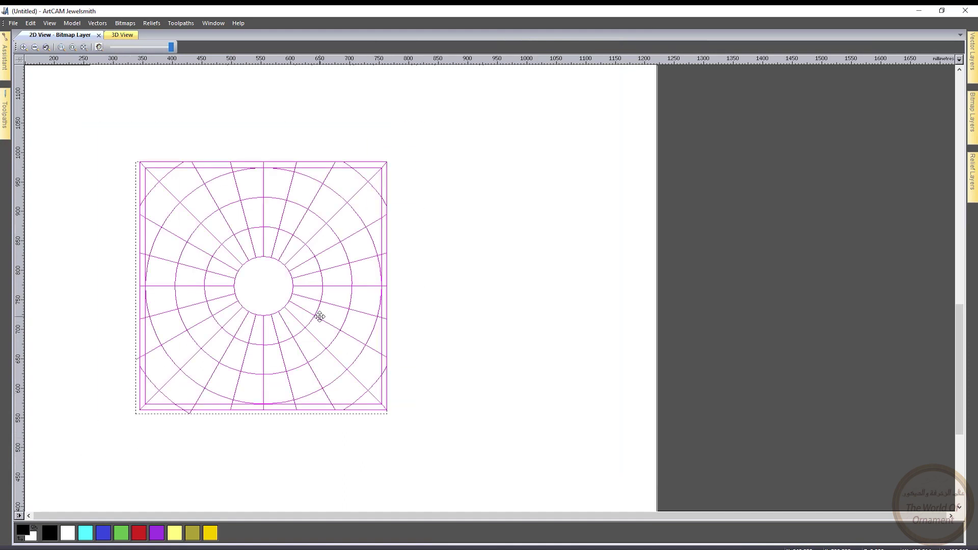
pyautogui.keyDown('shift'); pyautogui.click(382, 344); pyautogui.keyUp('shift')
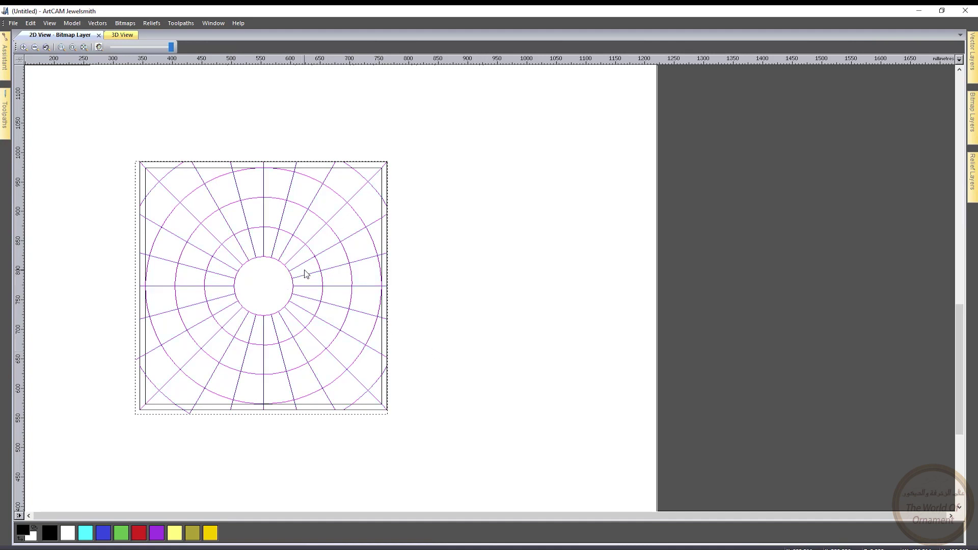
pyautogui.scroll(1, 306, 274)
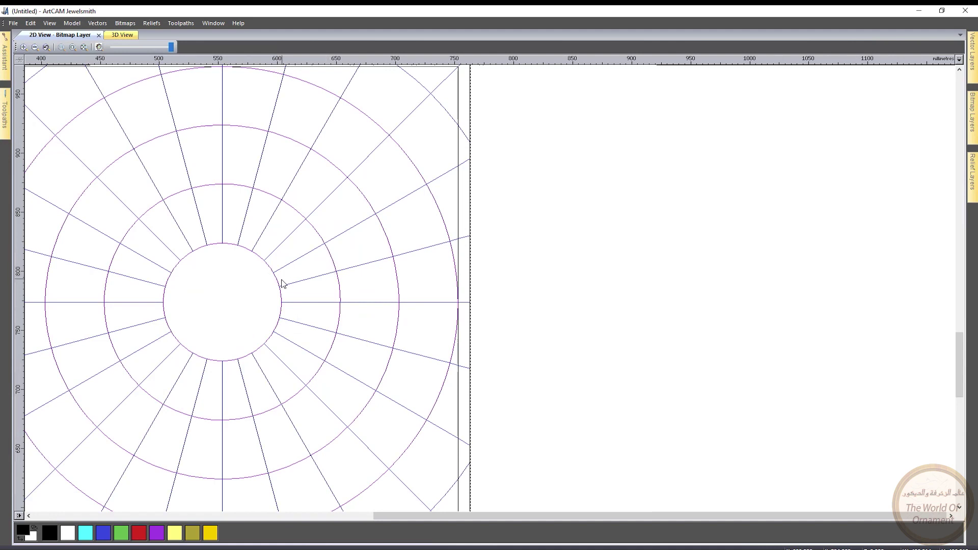
pyautogui.click(334, 261)
pyautogui.scroll(-2, 292, 276)
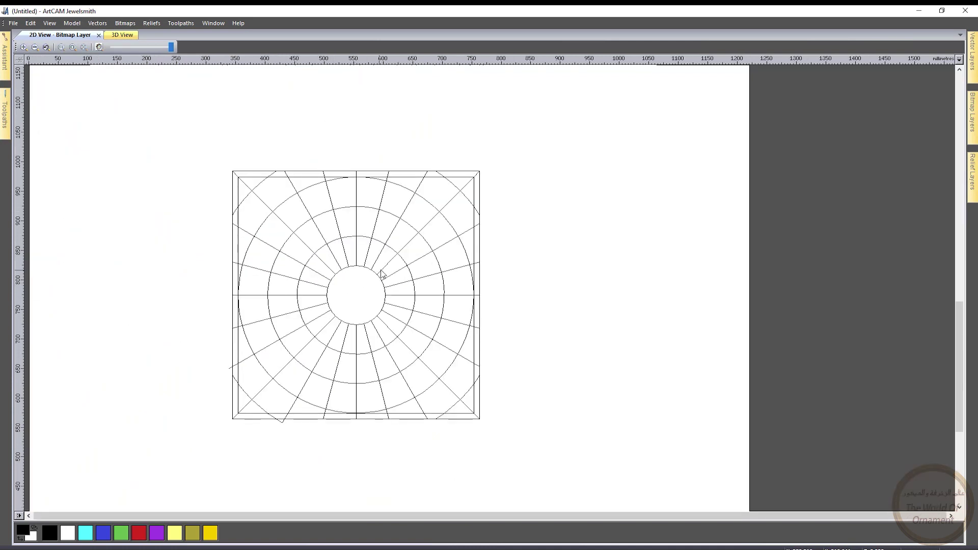
# Step: Offset the grouped radial lines and circles by .05 on both sides with sharp corners, keeping the original vectors
pyautogui.hotkey('ctrl', 'a')
pyautogui.click(3, 60)
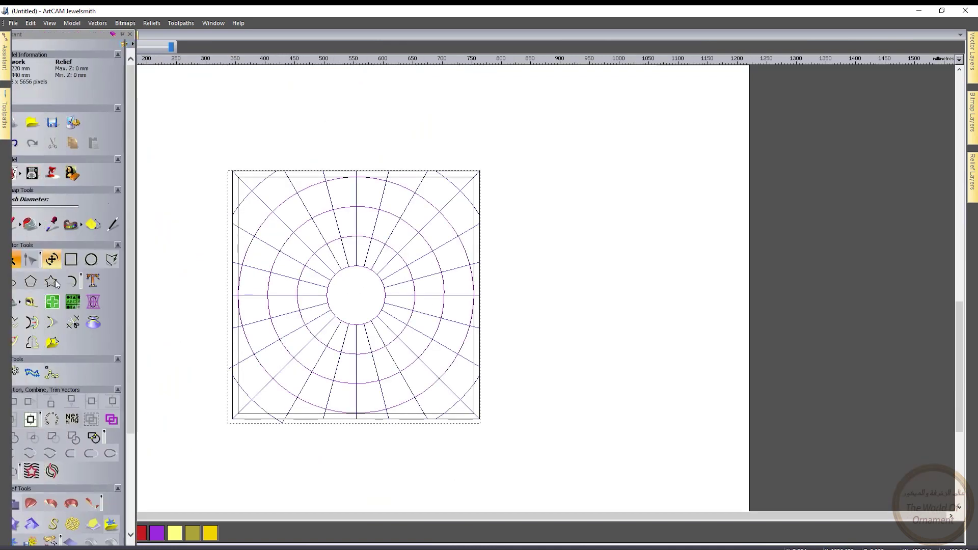
pyautogui.click(27, 344)
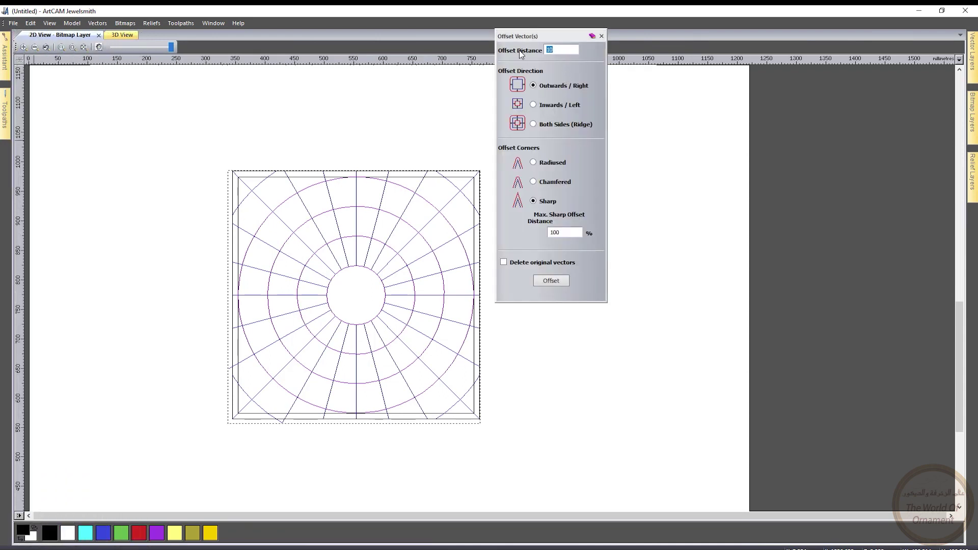
pyautogui.write('.05')
pyautogui.click(535, 124)
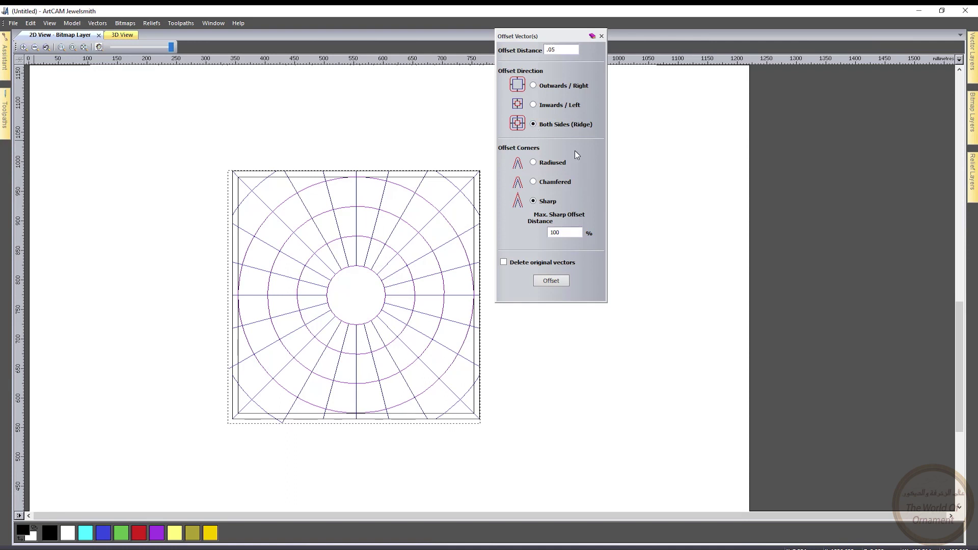
pyautogui.click(550, 281)
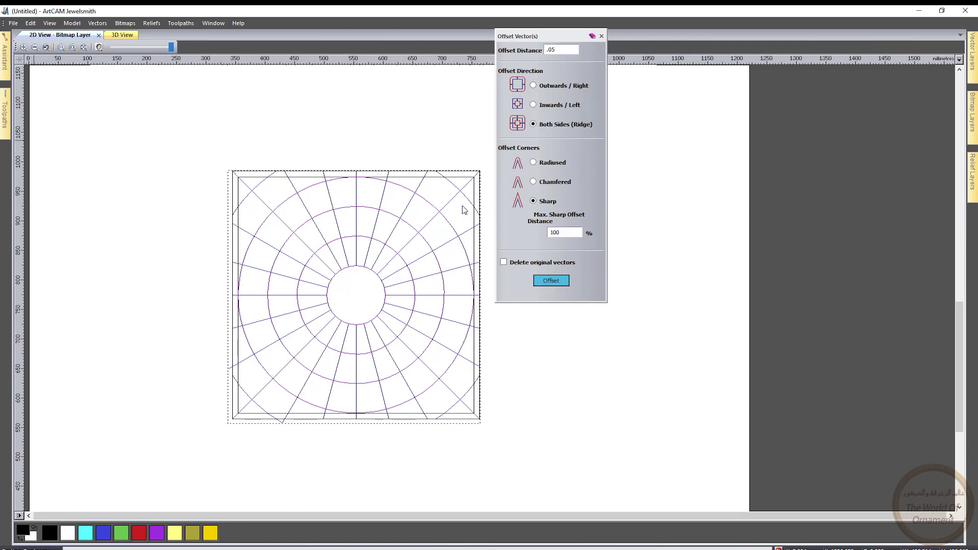
# Step: Check the new offset lines around the circle and spoke crossings, group them and clear the selection
pyautogui.scroll(5, 426, 201)
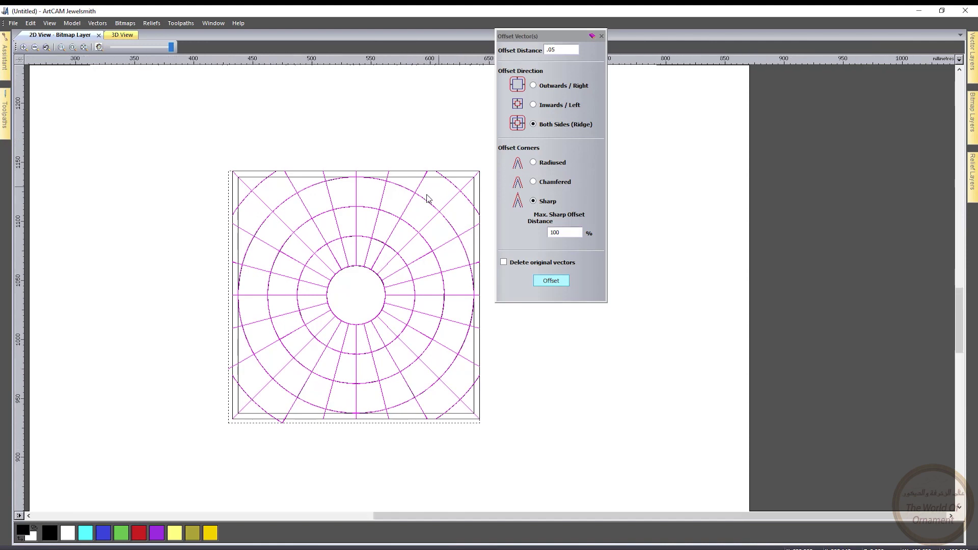
pyautogui.scroll(-5, 443, 323)
pyautogui.scroll(6, 517, 328)
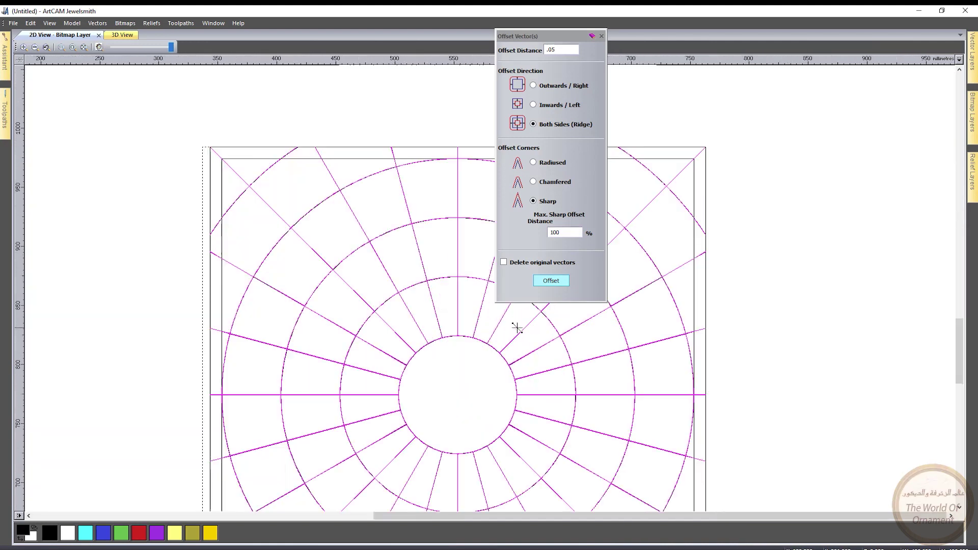
pyautogui.scroll(5, 431, 203)
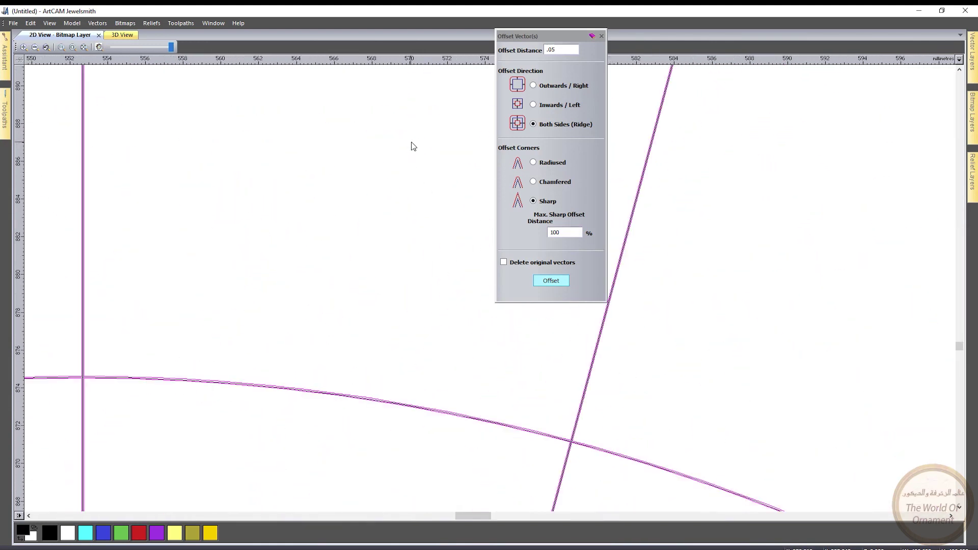
pyautogui.scroll(5, 568, 443)
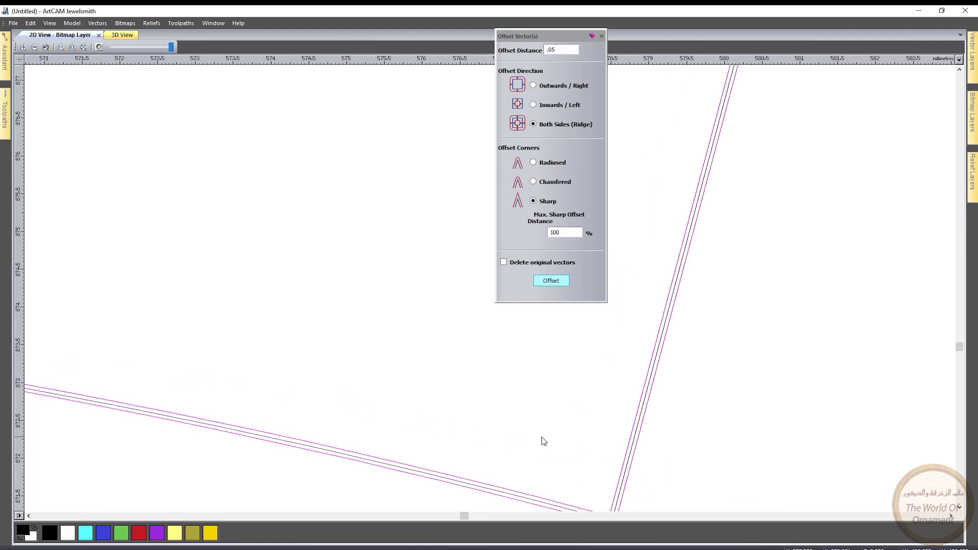
pyautogui.scroll(-10, 408, 275)
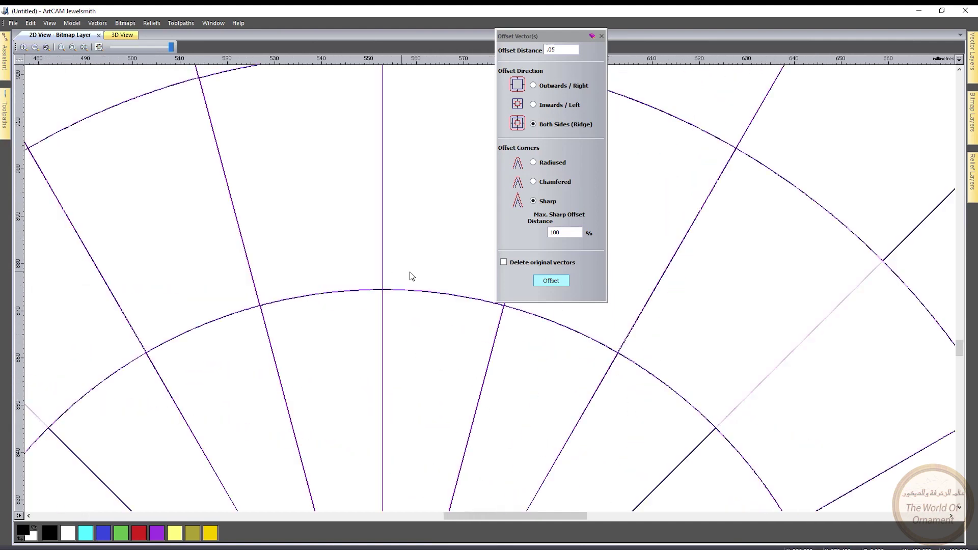
pyautogui.click(431, 128)
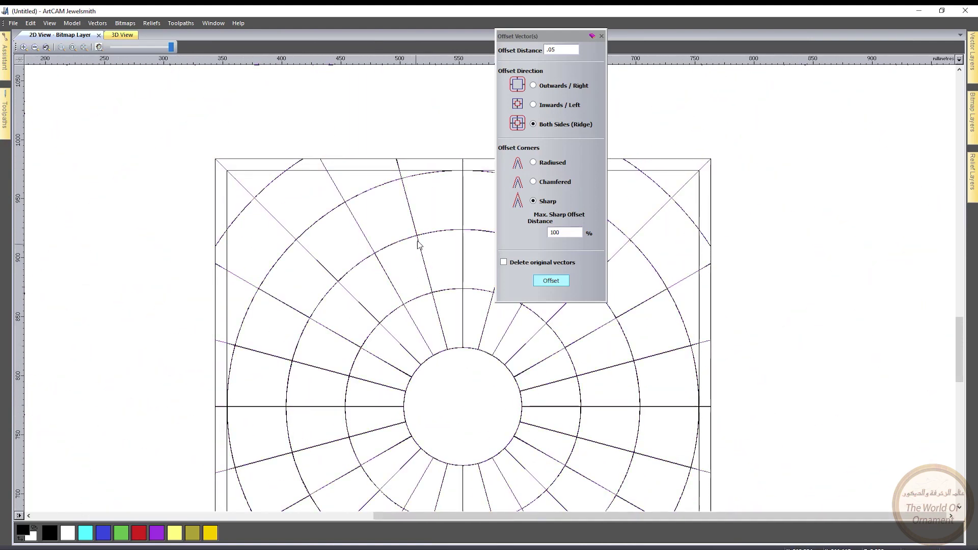
# Step: Select the group of original centre lines running between the offset lines
pyautogui.scroll(3, 415, 247)
pyautogui.scroll(8, 419, 242)
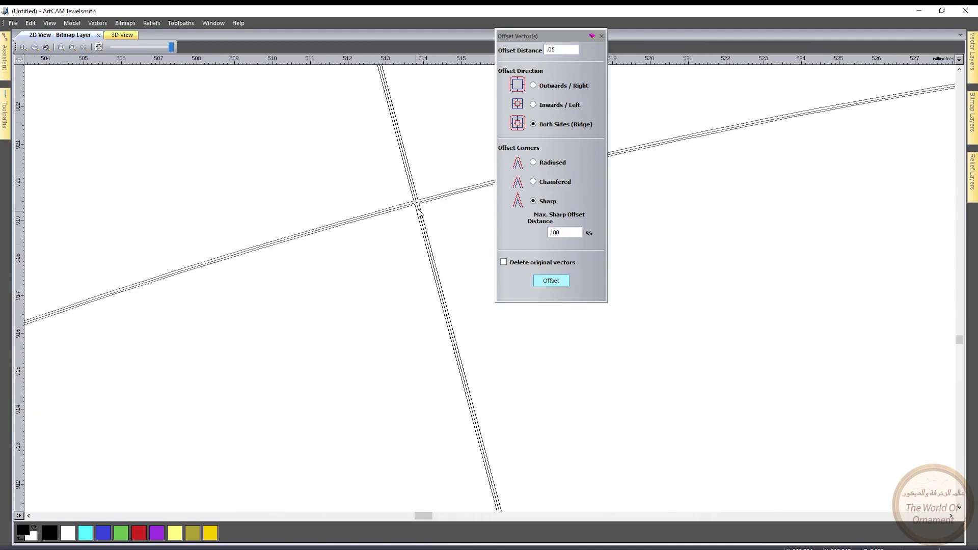
pyautogui.scroll(2, 526, 338)
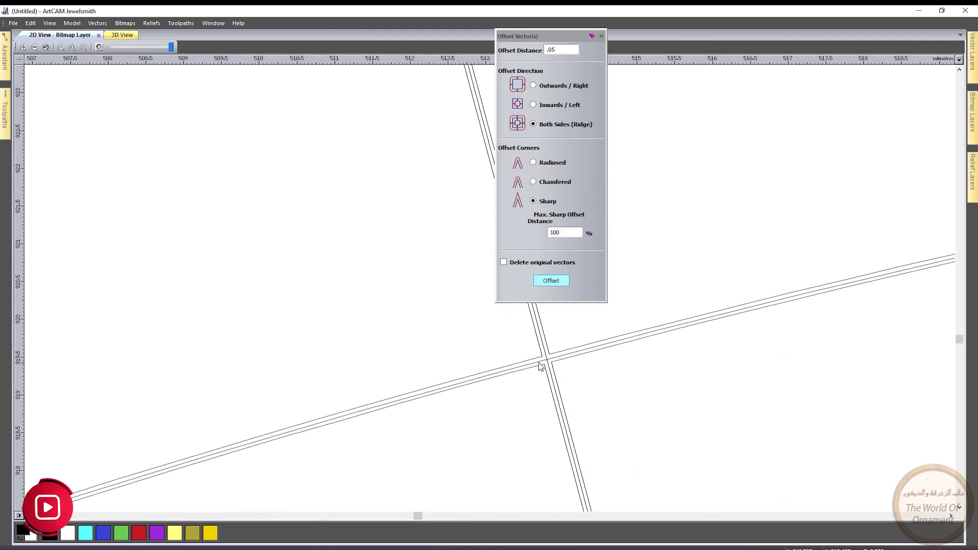
pyautogui.click(564, 367)
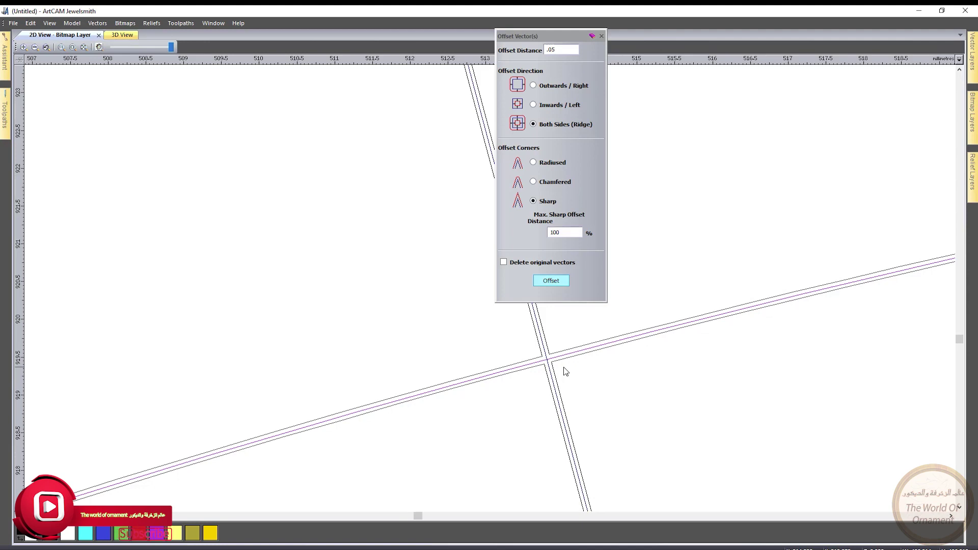
pyautogui.press('F3')
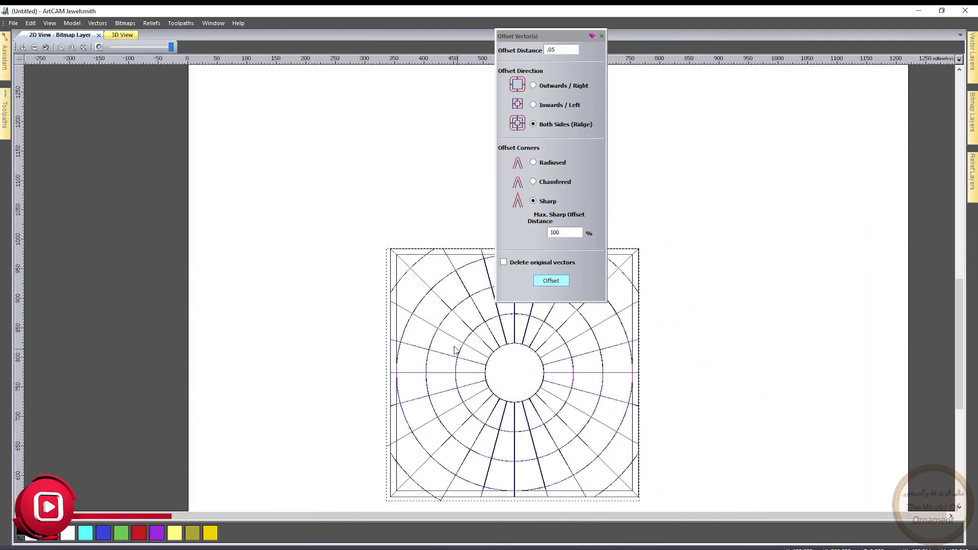
# Step: Move the Offset Vector(s) window clear of the pattern
pyautogui.moveTo(545, 34)
pyautogui.mouseDown()
pyautogui.moveTo(812, 91)
pyautogui.moveTo(721, 221)
pyautogui.mouseUp()
pyautogui.moveTo(630, 234)
pyautogui.mouseDown(button='middle')
pyautogui.moveTo(552, 170)
pyautogui.moveTo(542, 182)
pyautogui.mouseUp(button='middle')
pyautogui.moveTo(594, 158)
pyautogui.mouseDown()
pyautogui.moveTo(505, 284)
pyautogui.moveTo(260, 489)
pyautogui.mouseUp()
pyautogui.scroll(-3, 458, 329)
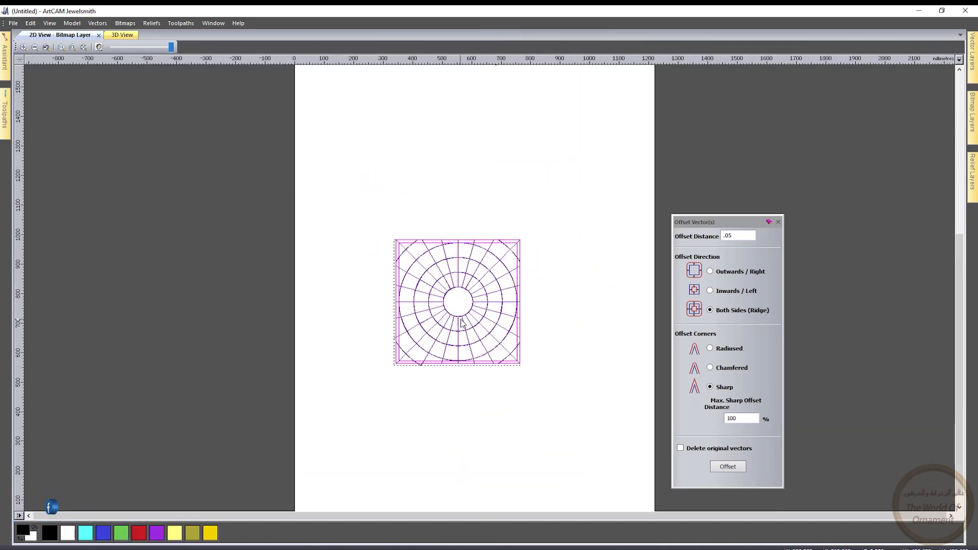
pyautogui.moveTo(426, 321)
pyautogui.mouseDown()
pyautogui.moveTo(177, 343)
pyautogui.moveTo(454, 271)
pyautogui.moveTo(443, 249)
pyautogui.moveTo(467, 258)
pyautogui.mouseUp()
# Step: Delete the original centre lines of the spokes and circles, keeping only the offset outlines
pyautogui.scroll(8, 467, 264)
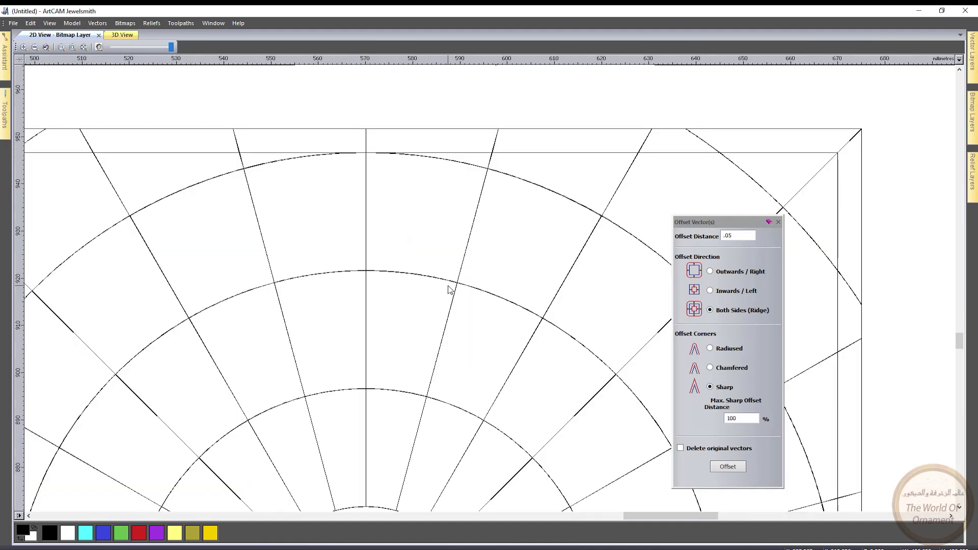
pyautogui.scroll(3, 450, 284)
pyautogui.scroll(4, 482, 292)
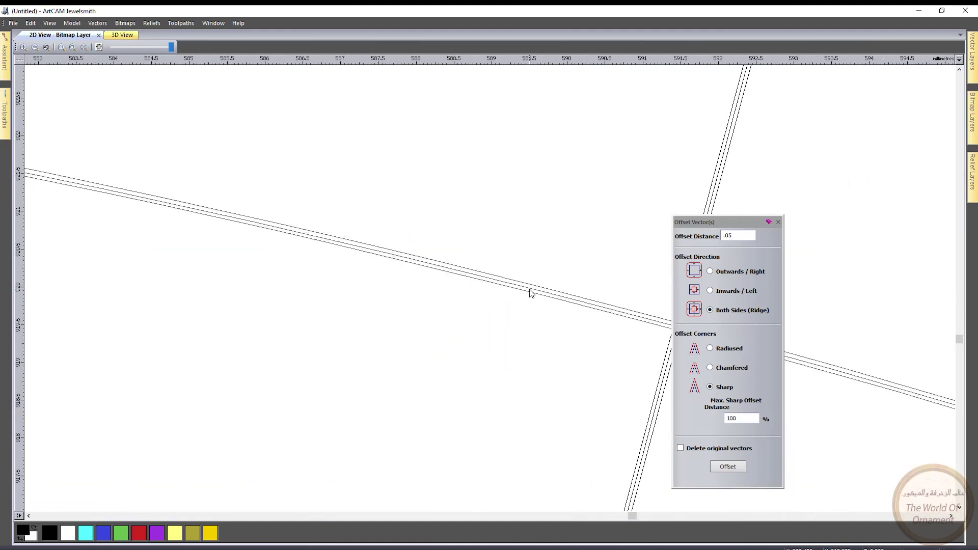
pyautogui.scroll(-10, 485, 308)
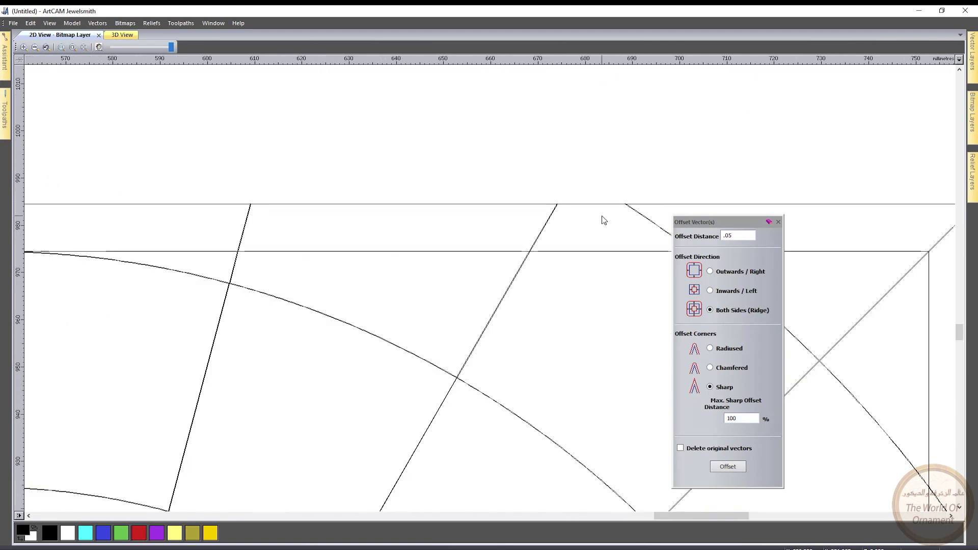
# Step: Ungroup the offset outlines of the spokes and circles, leaving the outer frame as it is
pyautogui.scroll(5, 605, 219)
pyautogui.scroll(3, 635, 209)
pyautogui.scroll(4, 637, 229)
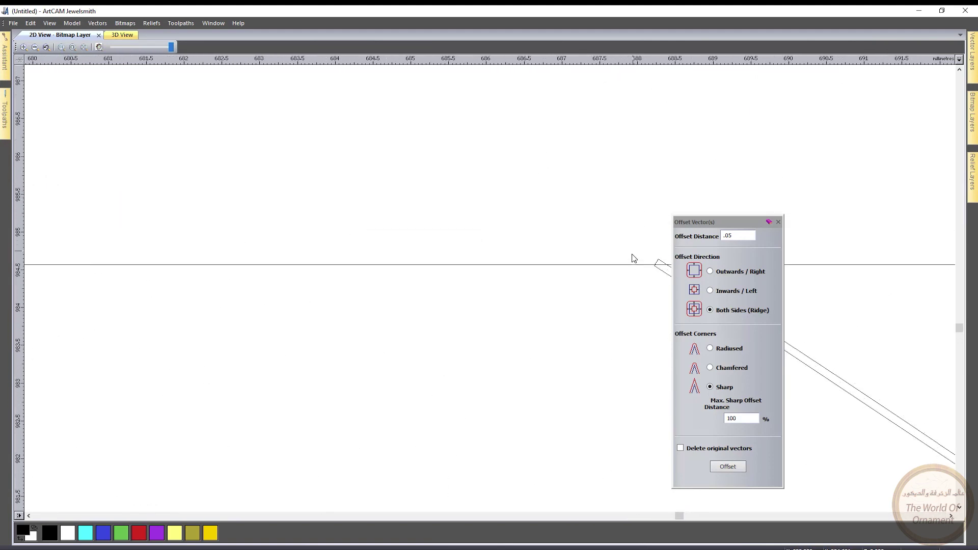
pyautogui.scroll(-5, 519, 301)
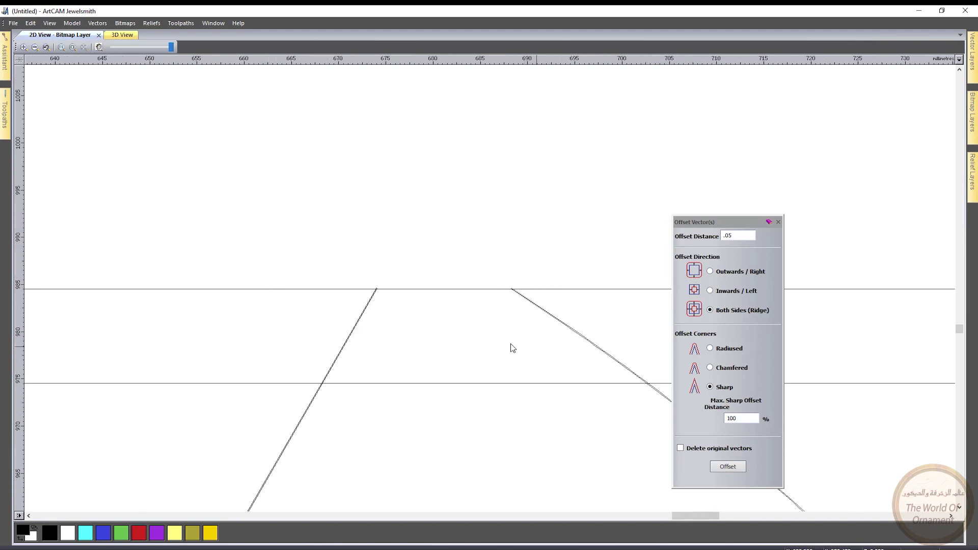
pyautogui.scroll(-5, 559, 325)
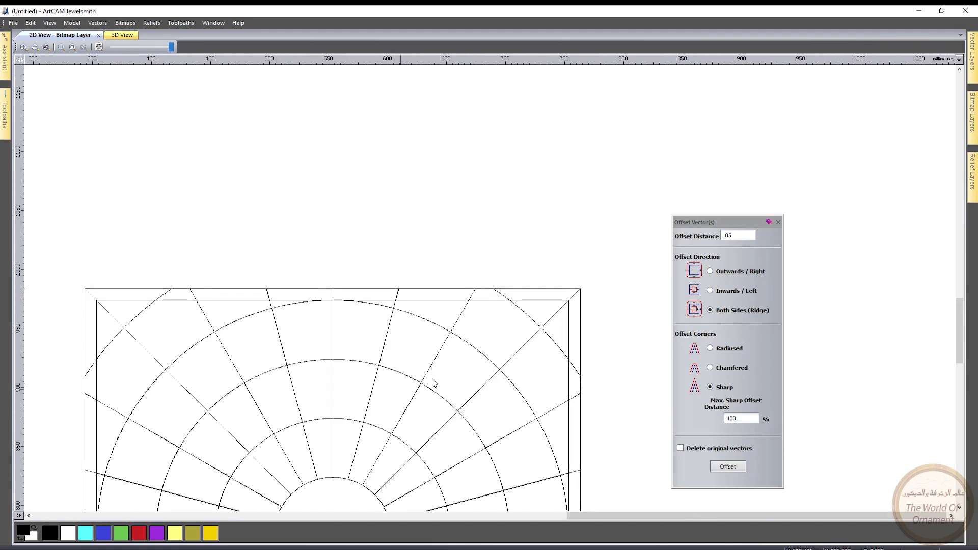
pyautogui.scroll(4, 508, 280)
pyautogui.click(517, 332)
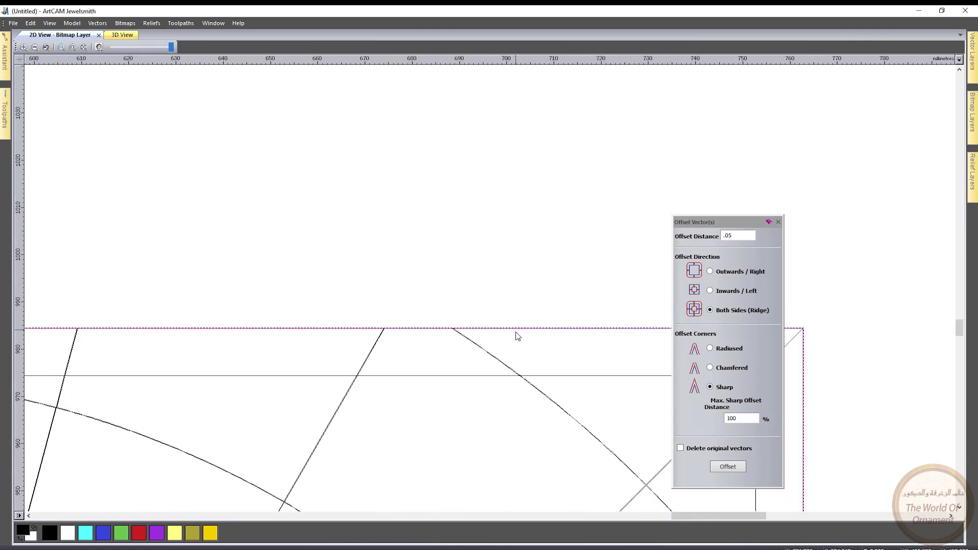
pyautogui.click(499, 363)
pyautogui.rightClick(499, 361)
pyautogui.click(534, 240)
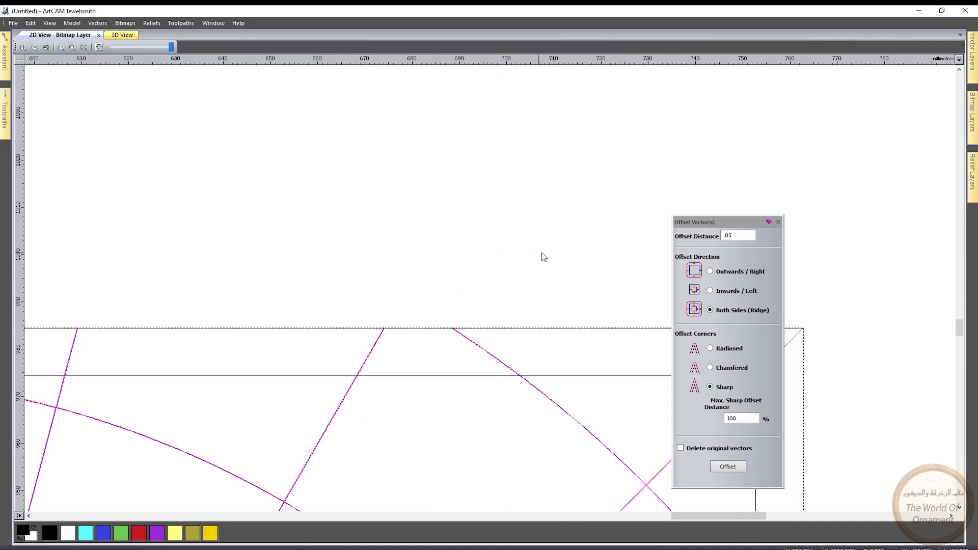
# Step: Trim the end of the upper-right corner arc's outline that sticks out past the outer frame's upper edge
pyautogui.scroll(6, 469, 343)
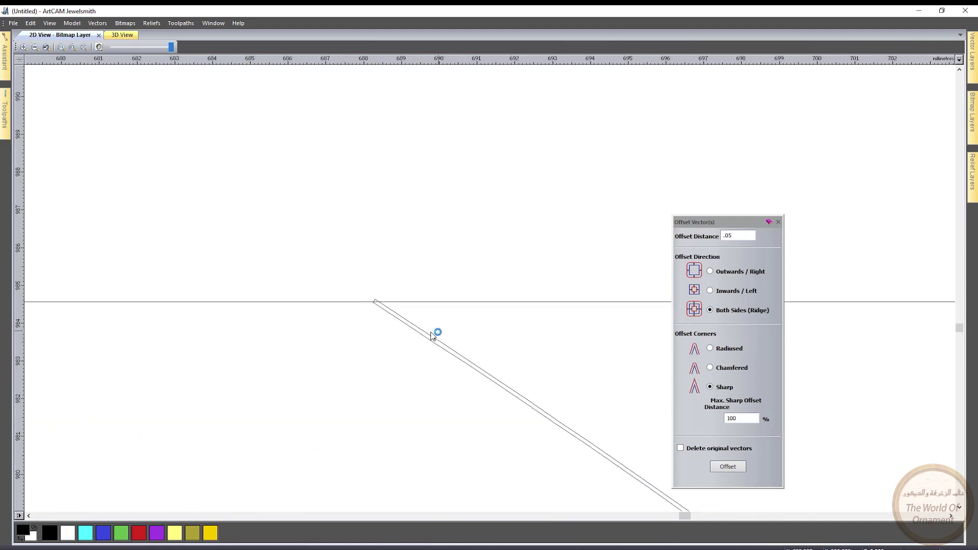
pyautogui.scroll(4, 383, 311)
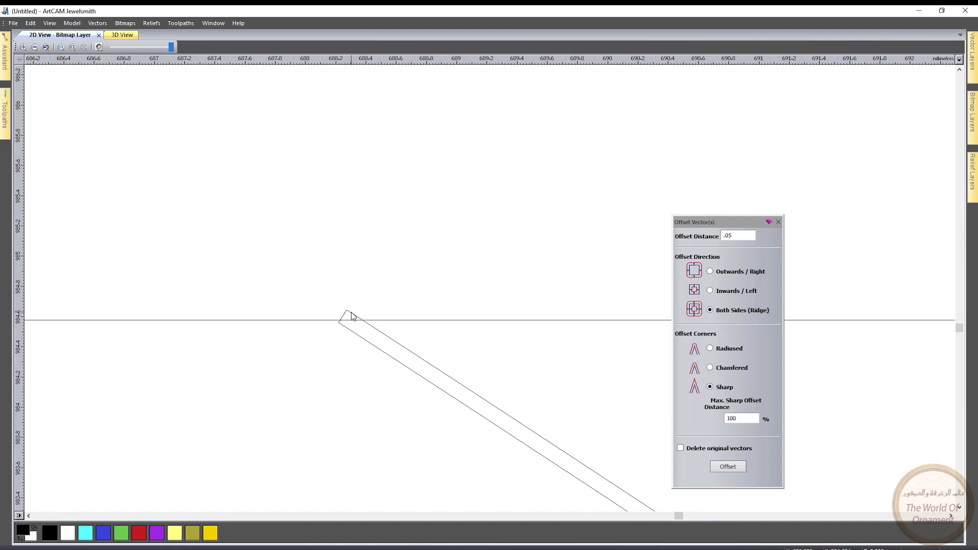
pyautogui.moveTo(3, 62)
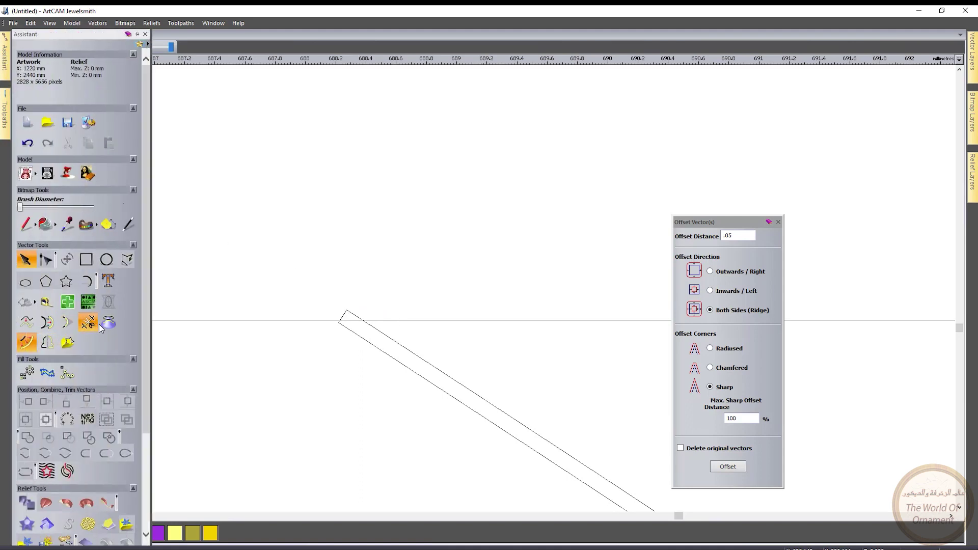
pyautogui.click(89, 323)
pyautogui.click(358, 318)
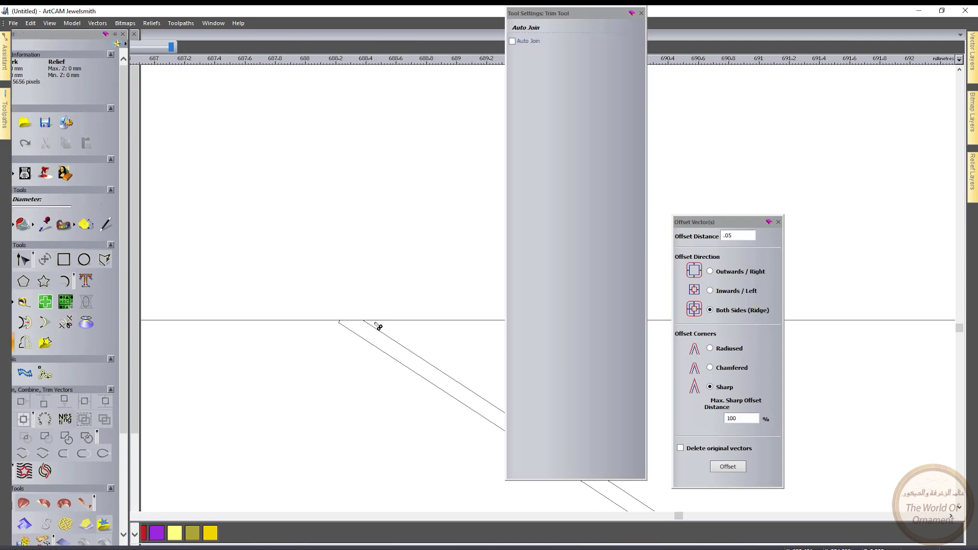
# Step: Trim the tip of the neighbouring spoke's outline that sticks out past the outer frame's upper edge
pyautogui.scroll(-5, 275, 336)
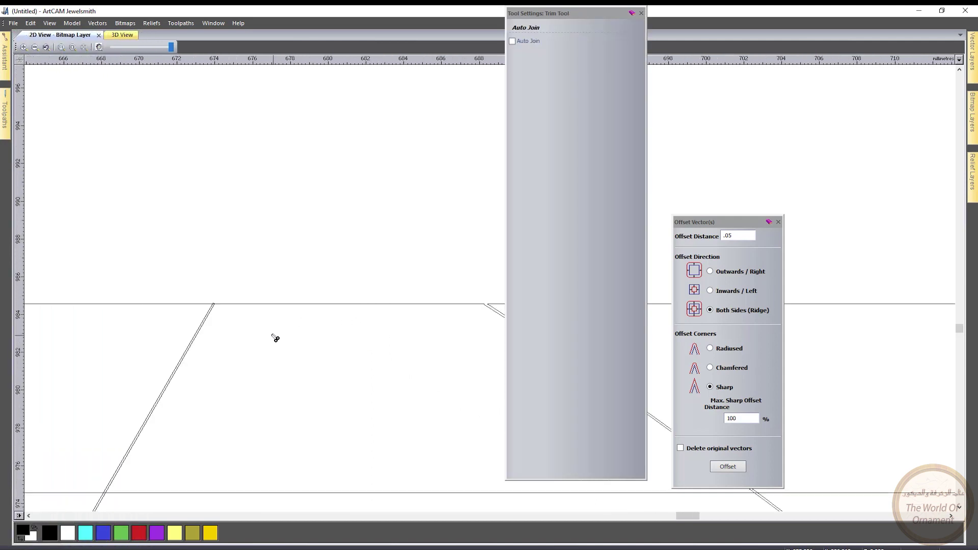
pyautogui.scroll(2, 412, 304)
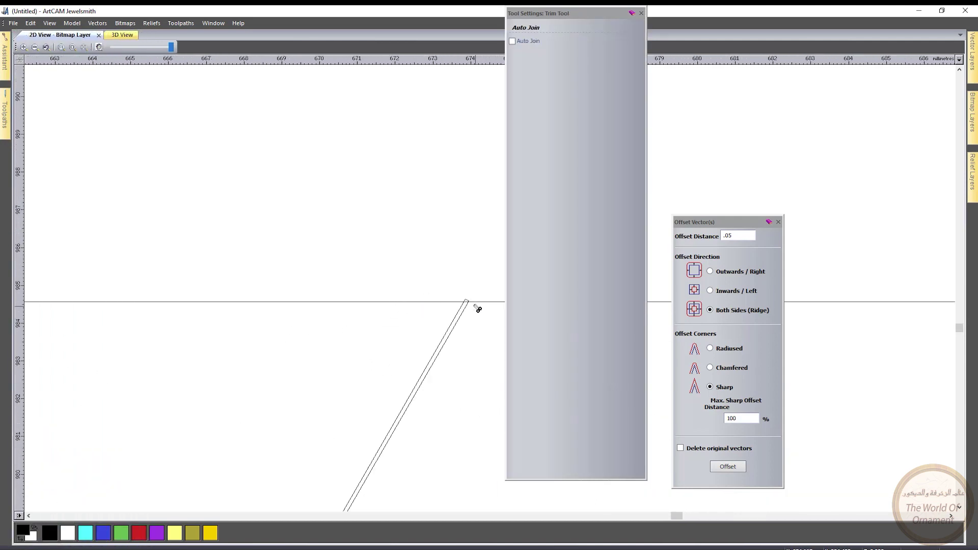
pyautogui.scroll(1, 308, 253)
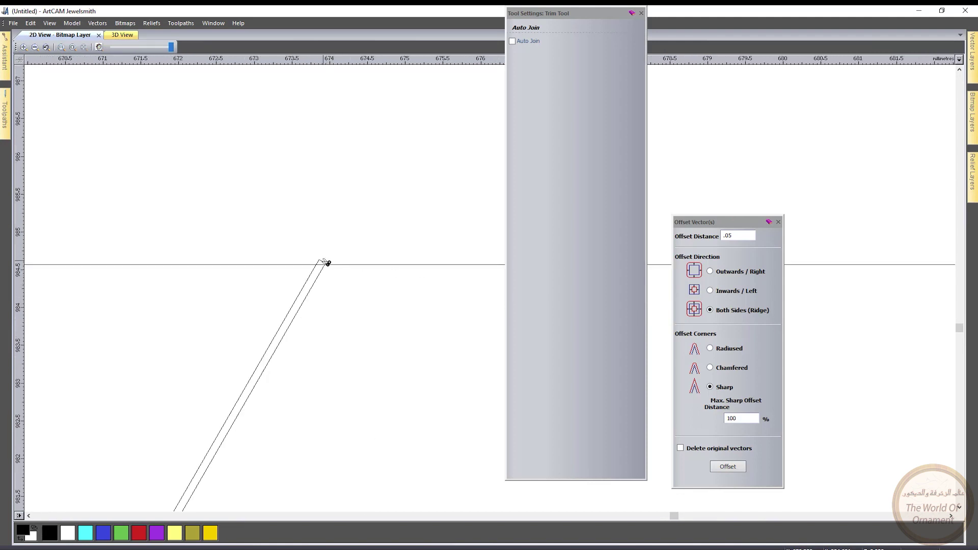
pyautogui.scroll(-2, 414, 312)
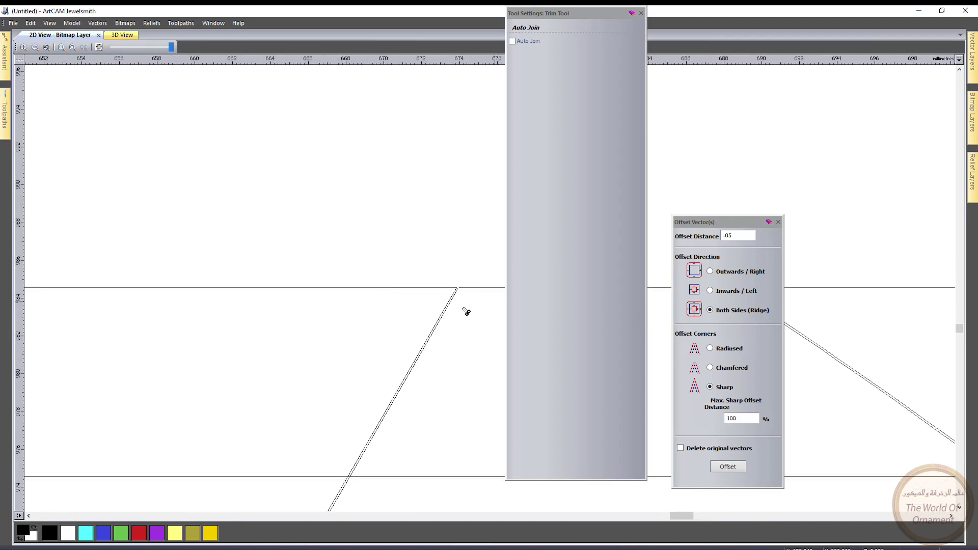
# Step: Trim the tip of the next spoke outline towards the centre that sticks out past the outer frame's upper edge
pyautogui.scroll(-1, 206, 303)
pyautogui.scroll(-2, 316, 312)
pyautogui.scroll(2, 337, 294)
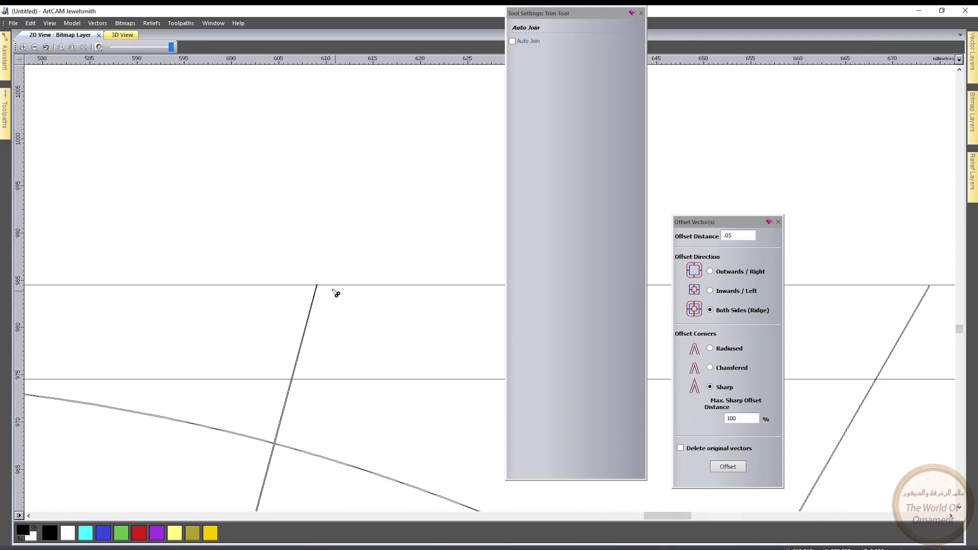
pyautogui.scroll(4, 336, 294)
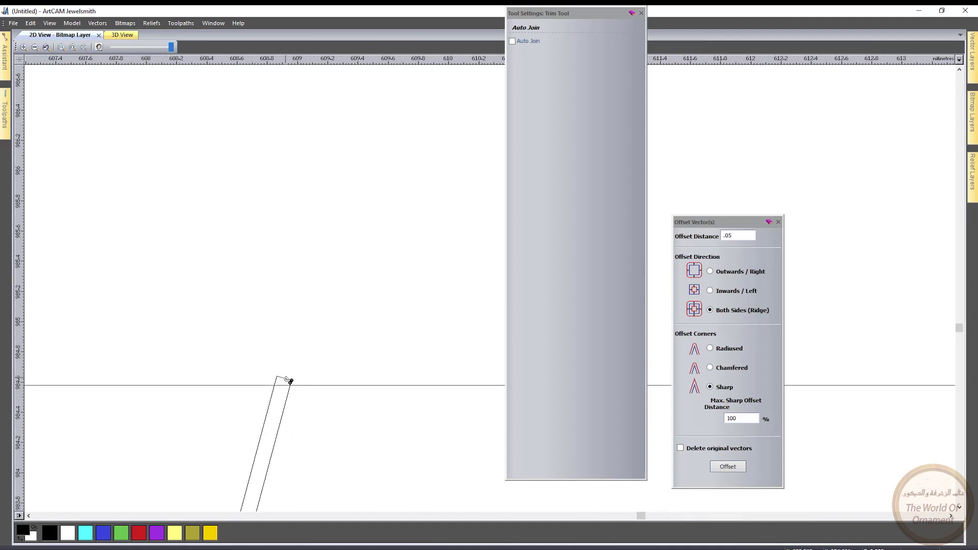
pyautogui.scroll(-4, 305, 352)
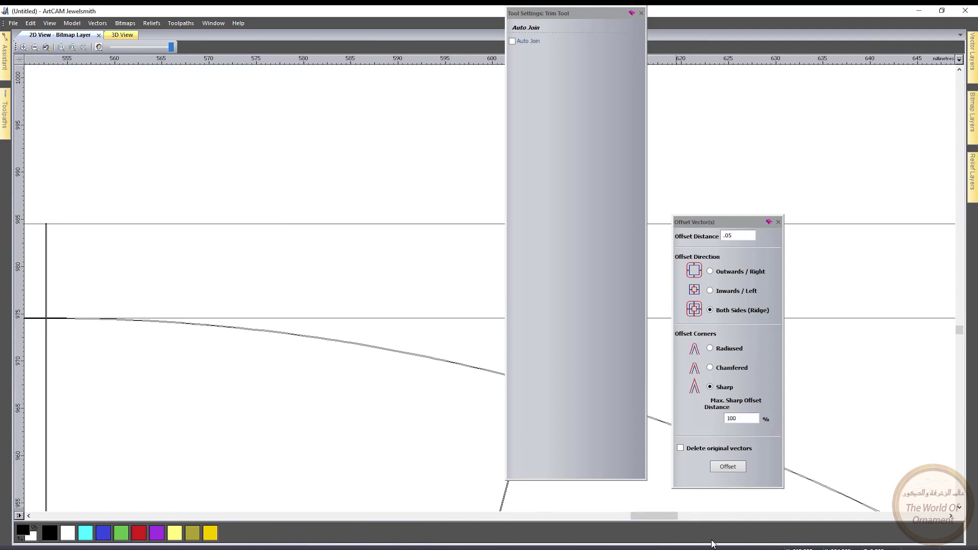
pyautogui.hotkey('alt', 'Tab')
pyautogui.hotkey('alt', 'Tab')
pyautogui.hotkey('alt', 'Tab')
pyautogui.hotkey('alt', 'Tab')
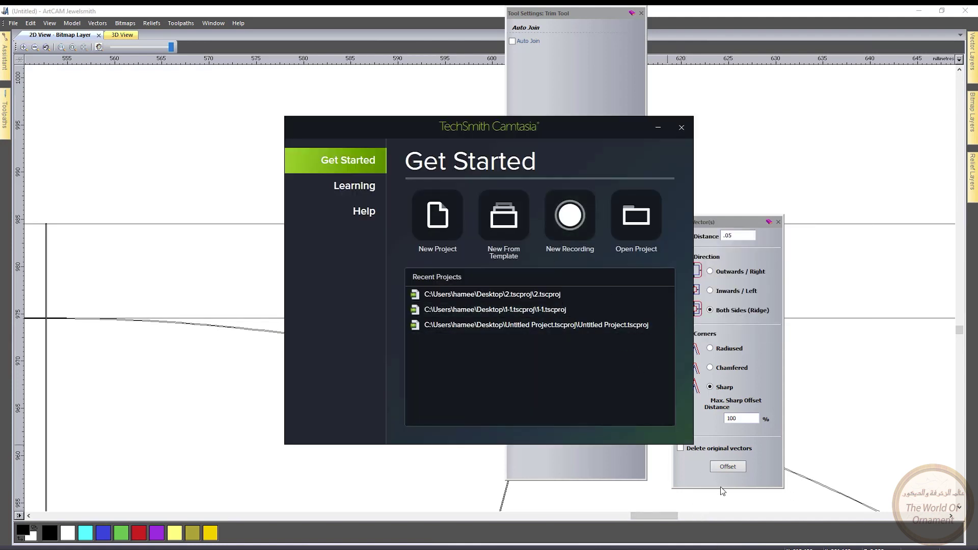
pyautogui.hotkey('alt', 'Tab')
pyautogui.hotkey('alt', 'Tab')
pyautogui.hotkey('alt', 'Tab')
pyautogui.hotkey('alt', 'Tab')
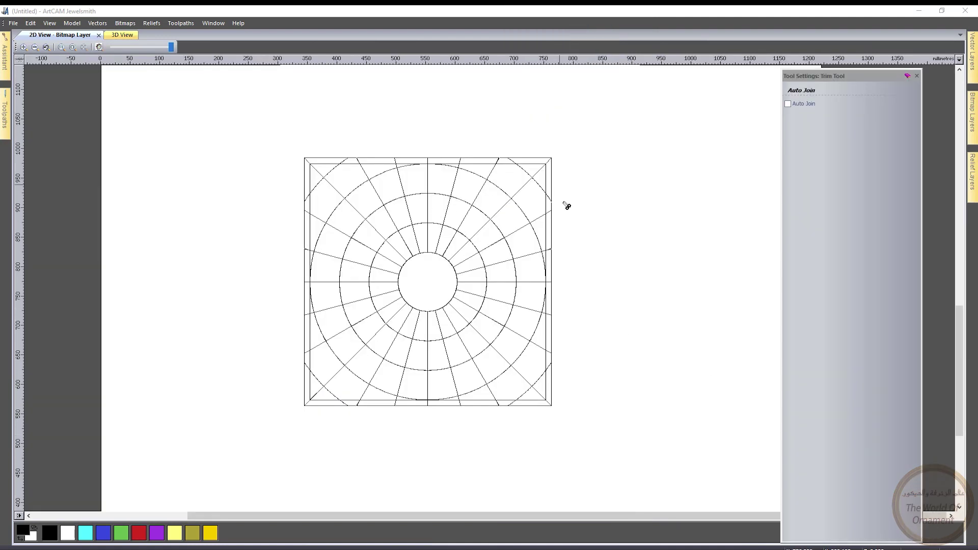
# Step: Check how the trimmed spoke outlines meet the outer frame's right edge, and end trimming
pyautogui.scroll(10, 567, 205)
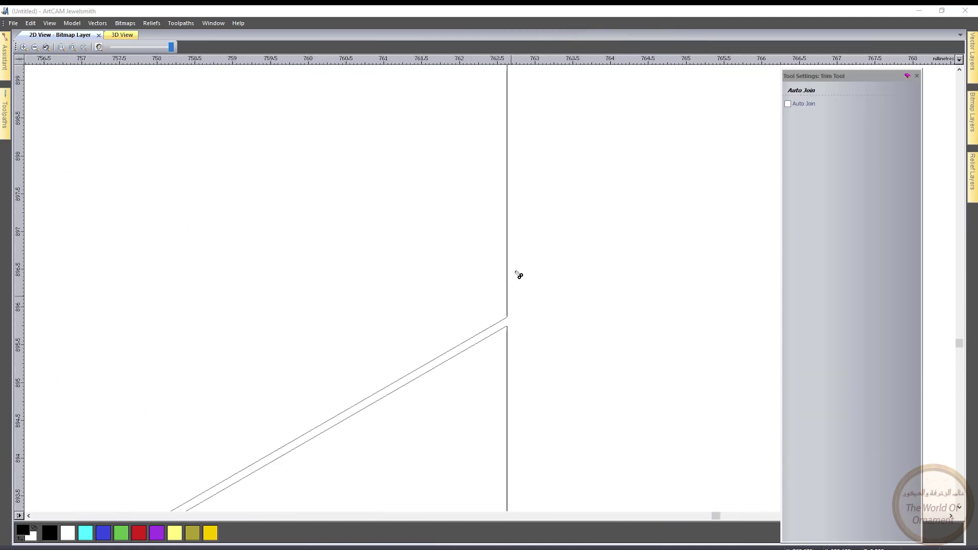
pyautogui.scroll(5, 516, 345)
pyautogui.hscroll(2, 535, 252)
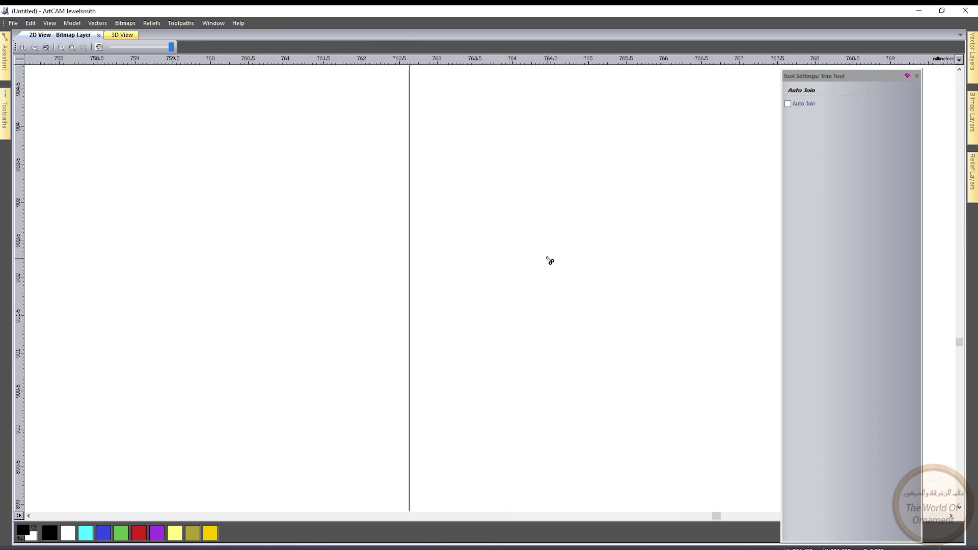
pyautogui.press('Escape')
pyautogui.scroll(-8, 538, 252)
pyautogui.scroll(-3, 543, 248)
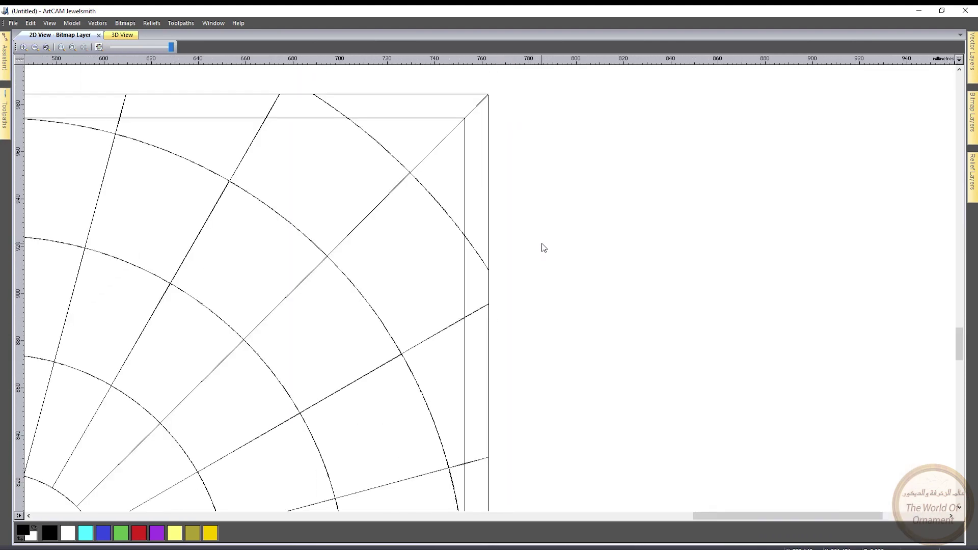
pyautogui.scroll(-3, 546, 257)
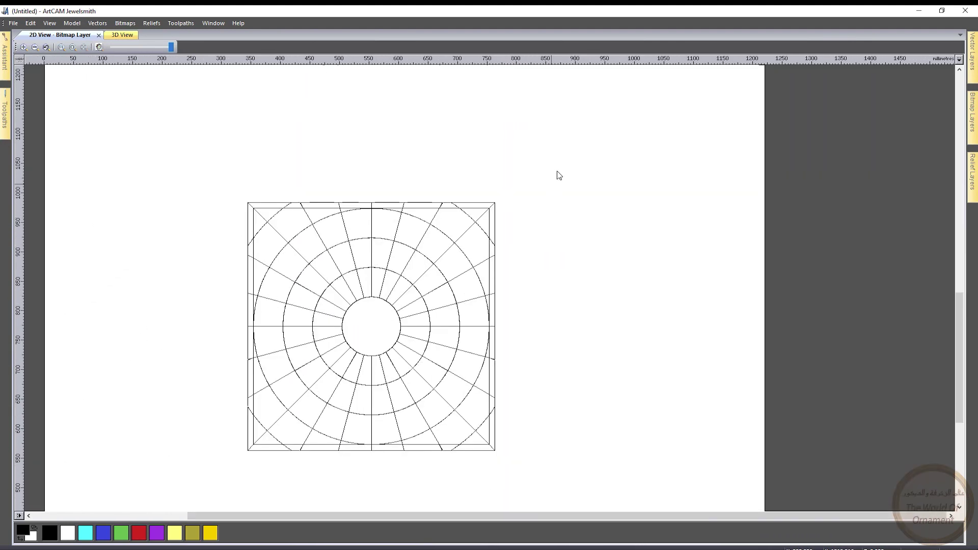
# Step: Join all pattern vectors except the inner frame square at their coincident nodes with a 0.001 tolerance, and clear the selection
pyautogui.moveTo(557, 170); pyautogui.dragTo(216, 474)
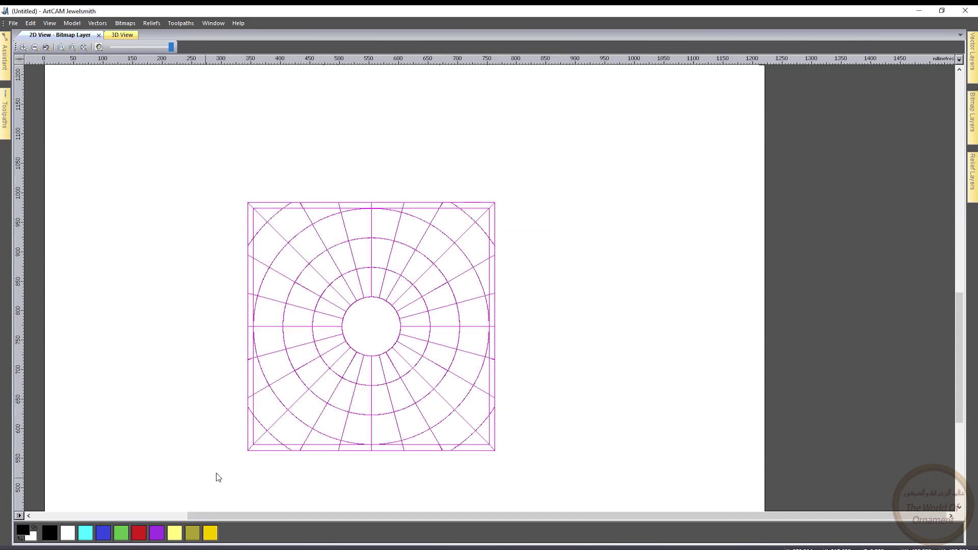
pyautogui.keyDown('shift'); pyautogui.click(266, 444); pyautogui.keyUp('shift')
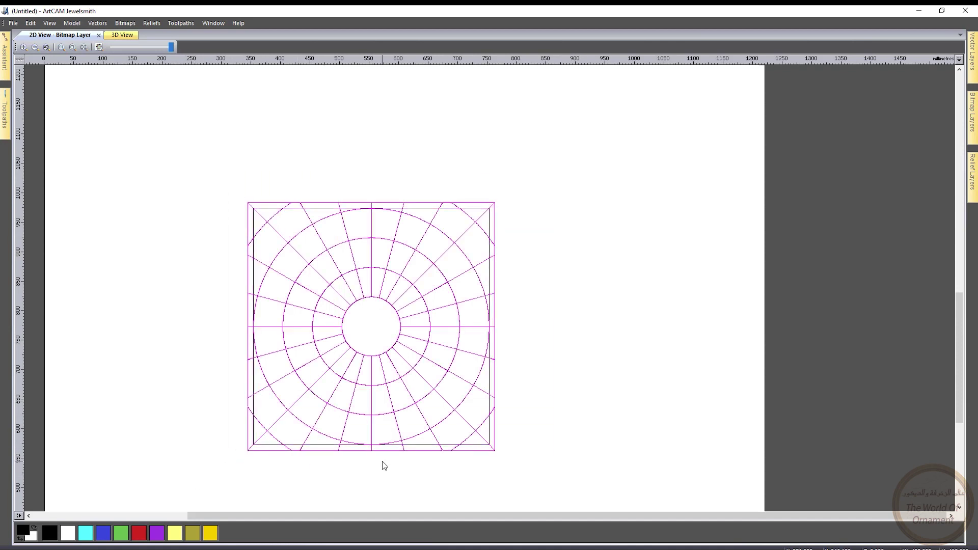
pyautogui.click(4, 53)
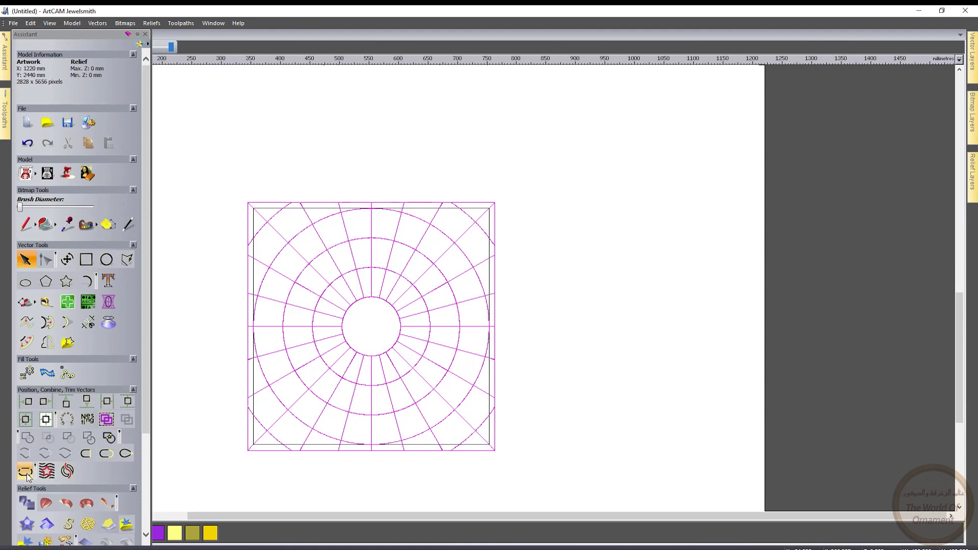
pyautogui.click(25, 472)
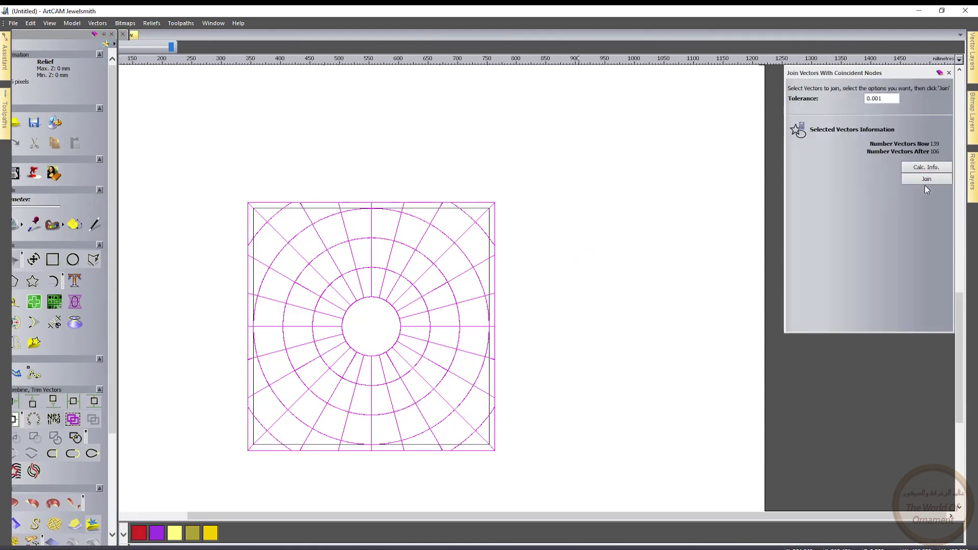
pyautogui.click(926, 179)
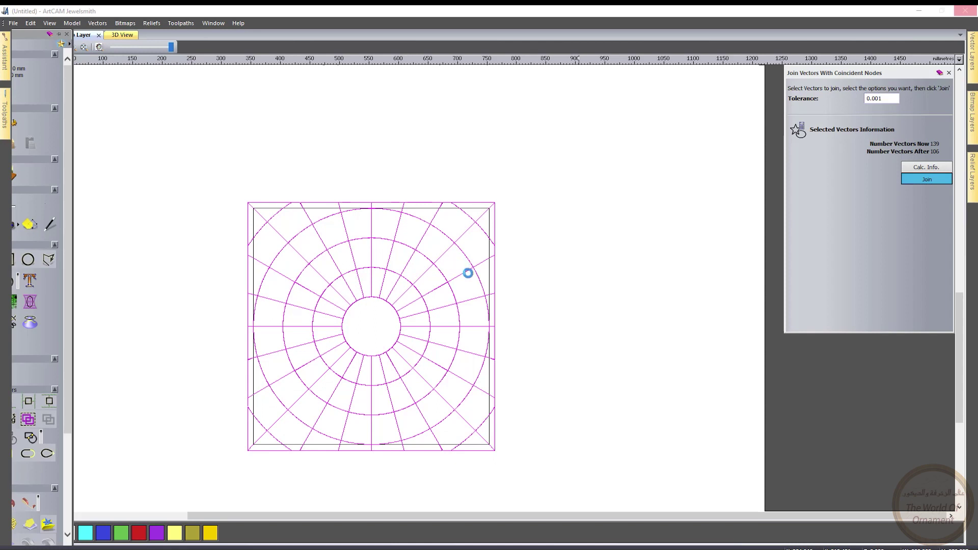
pyautogui.rightClick(474, 266)
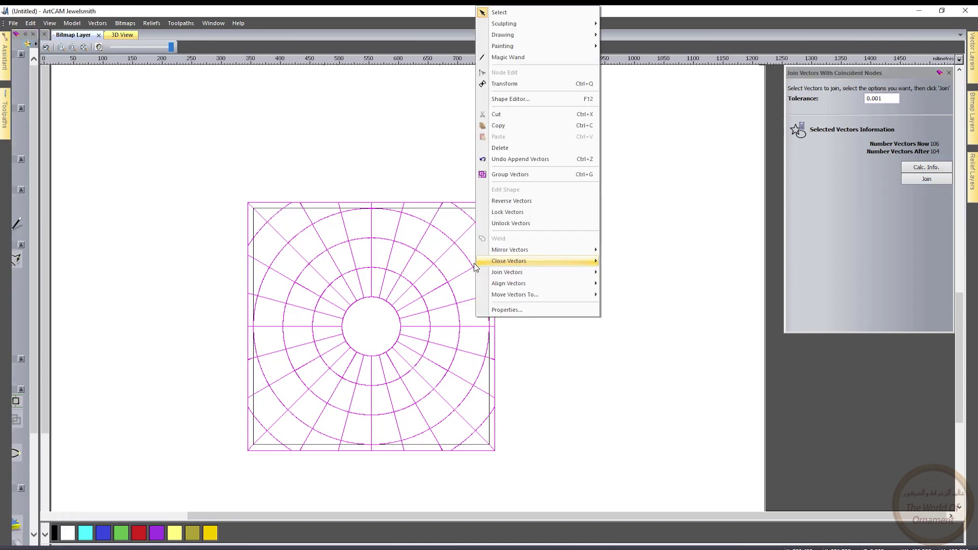
pyautogui.click(537, 336)
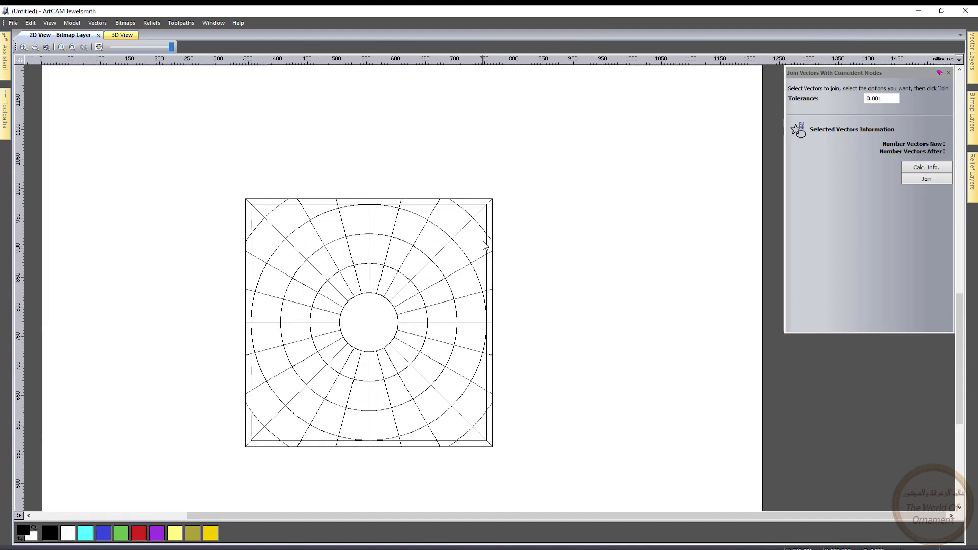
# Step: Examine the joined shape in the frame's upper-right corner where the arc meets the outer frame, leaving nothing selected
pyautogui.scroll(4, 484, 245)
pyautogui.click(510, 223)
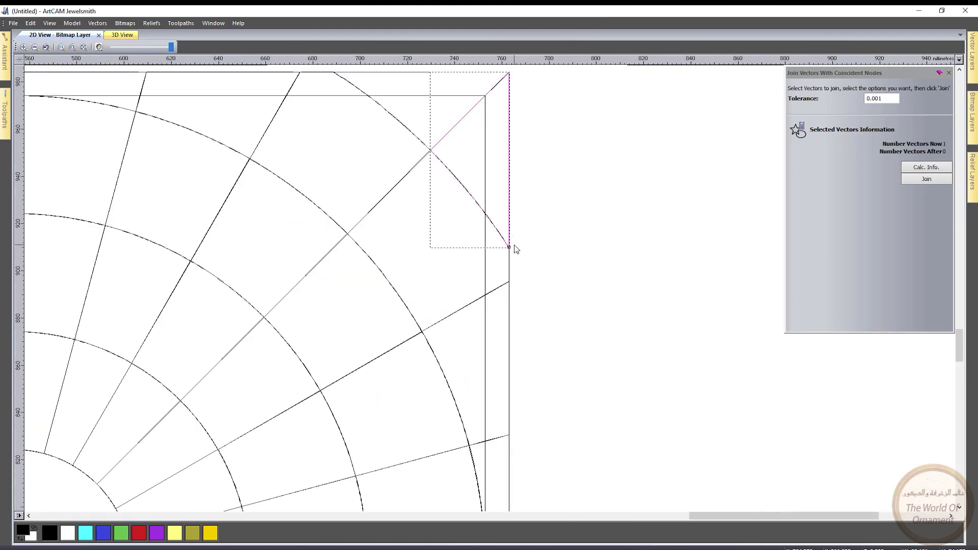
pyautogui.scroll(8, 514, 246)
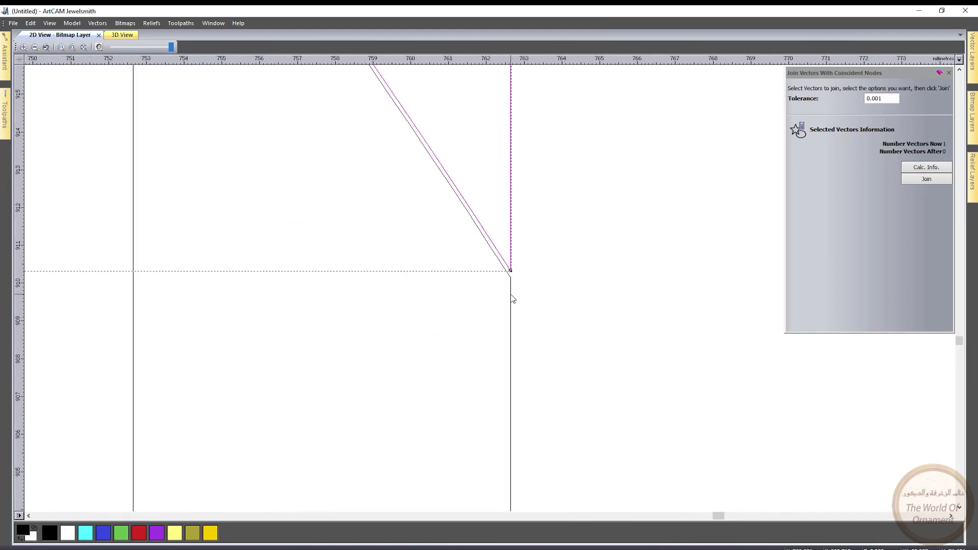
pyautogui.scroll(-10, 513, 296)
pyautogui.click(546, 310)
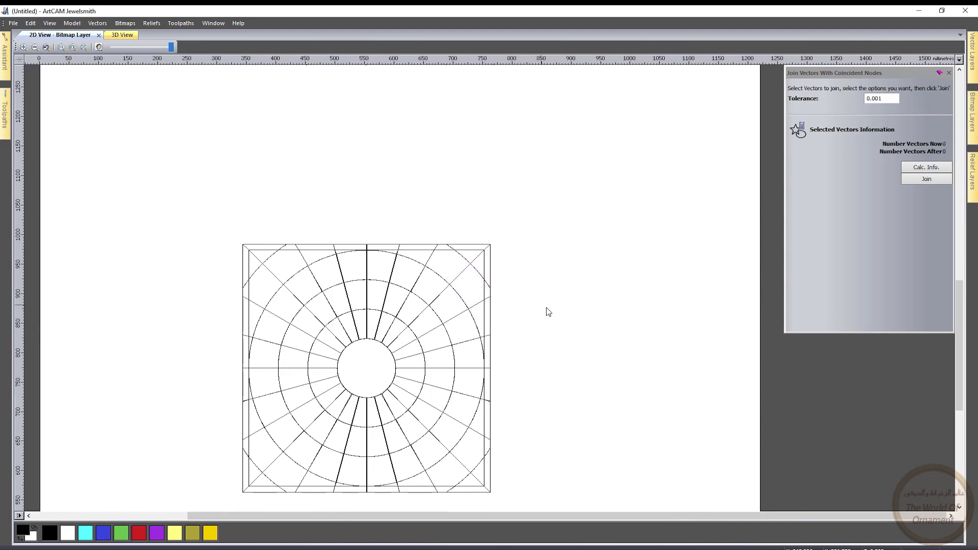
# Step: Start a V-Bit Carving toolpath for all pattern vectors except the inner frame square, with its settings clear of the drawing
pyautogui.moveTo(539, 158); pyautogui.dragTo(196, 466)
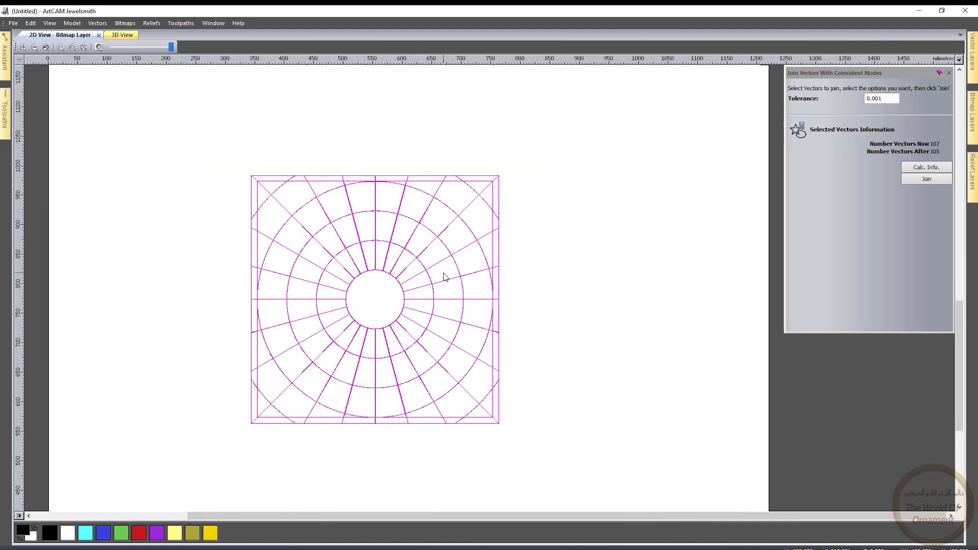
pyautogui.keyDown('shift'); pyautogui.click(493, 256); pyautogui.keyUp('shift')
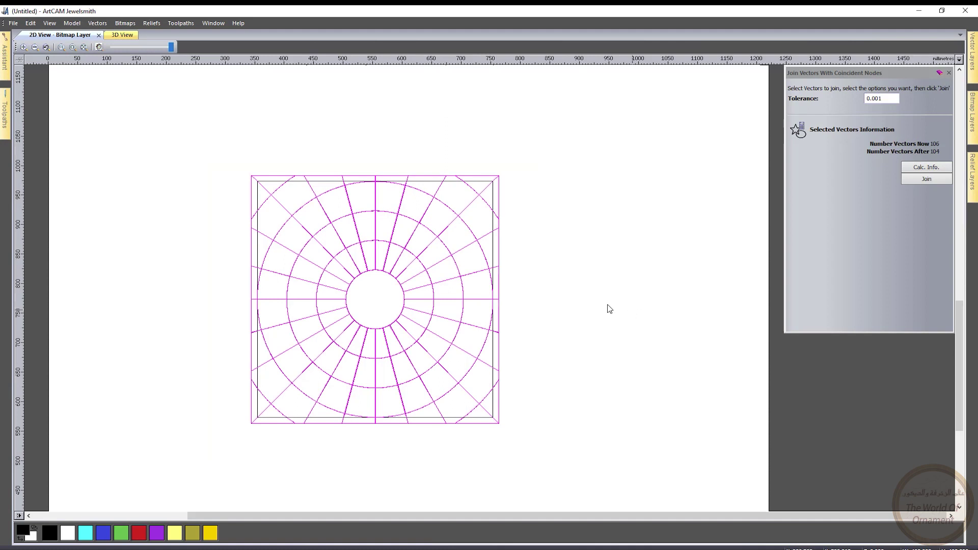
pyautogui.click(3, 59)
pyautogui.click(4, 114)
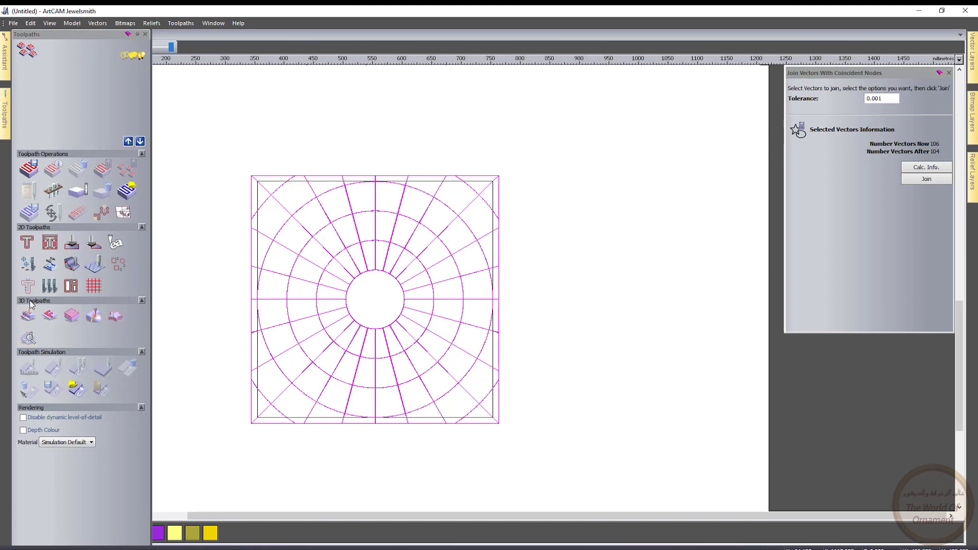
pyautogui.click(72, 243)
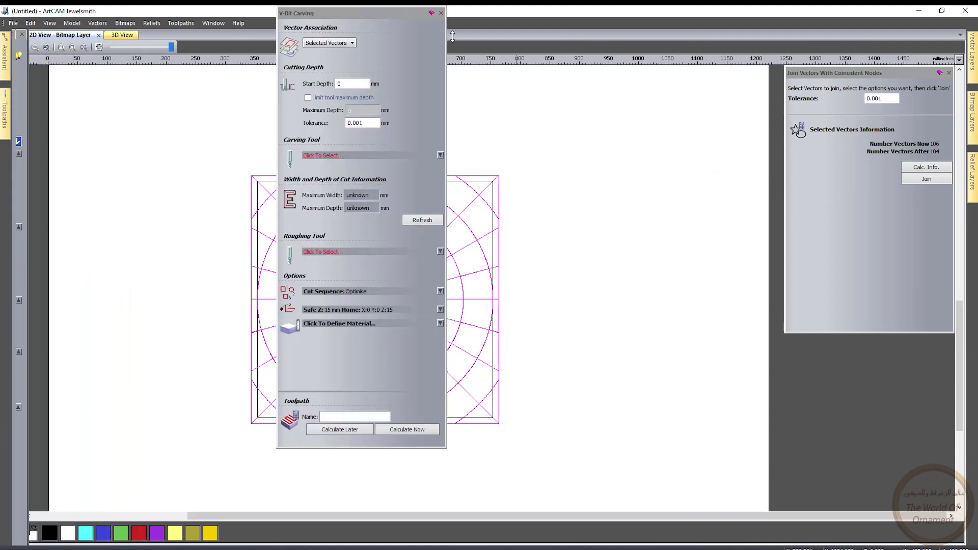
pyautogui.moveTo(397, 11); pyautogui.dragTo(656, 70)
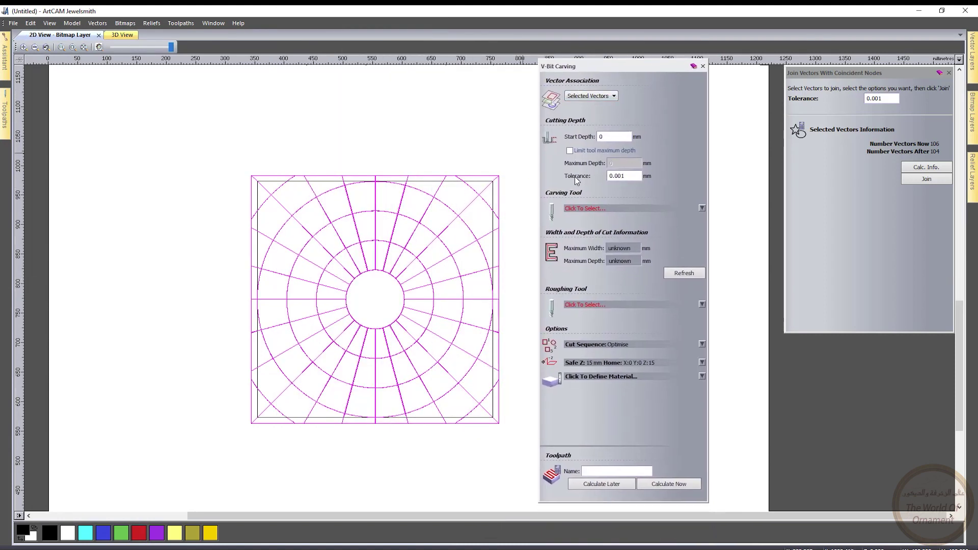
# Step: Choose Ball Nose 12 mm from the wood or plastic 3D finishing tools as the carving tool
pyautogui.click(584, 208)
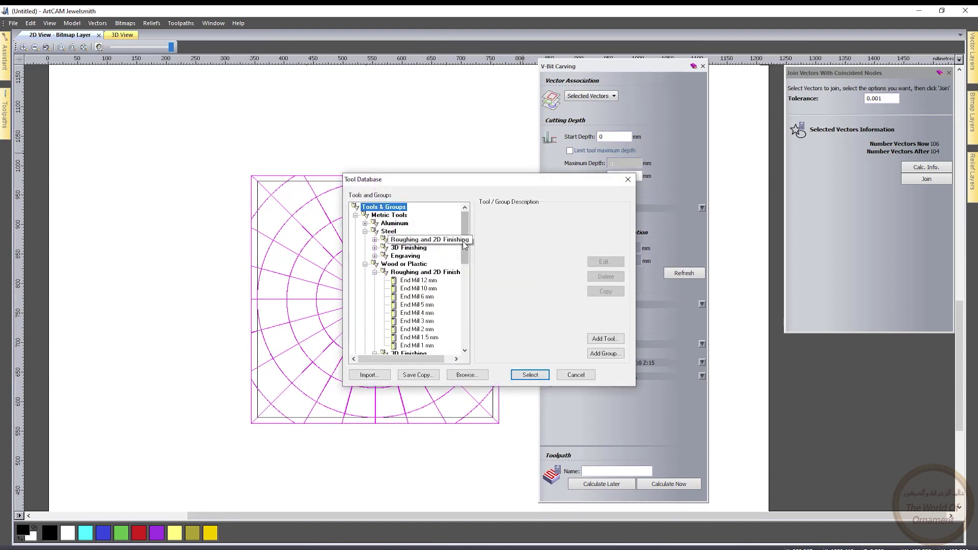
pyautogui.moveTo(465, 252); pyautogui.dragTo(465, 278)
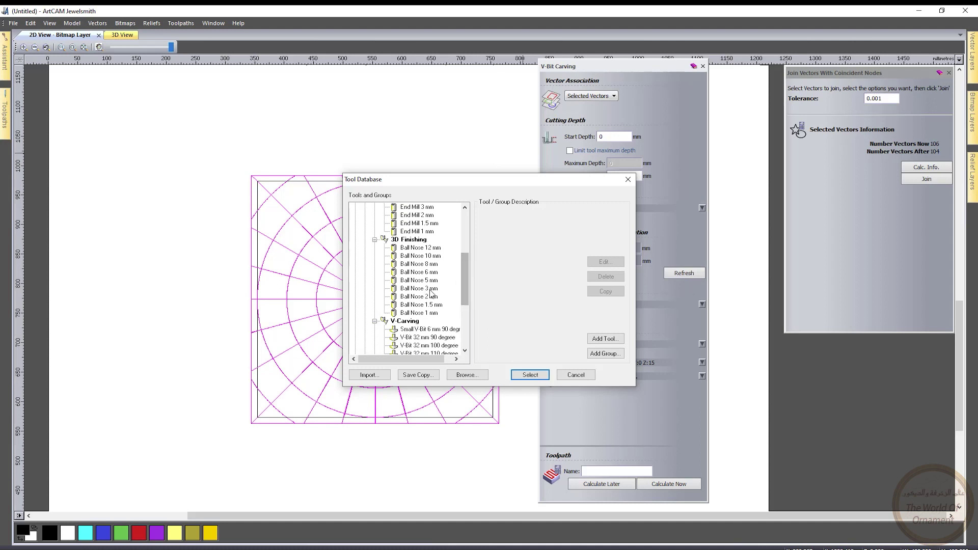
pyautogui.click(418, 248)
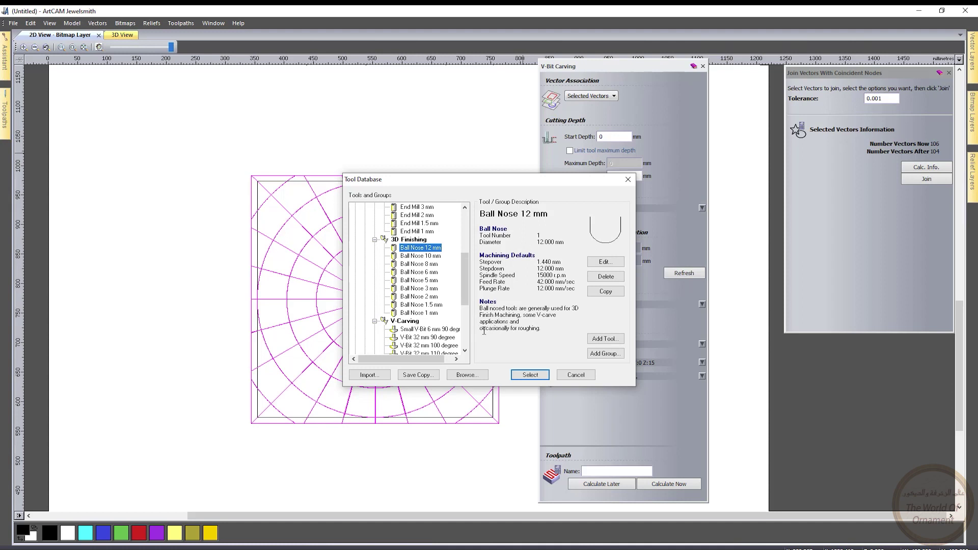
pyautogui.click(529, 375)
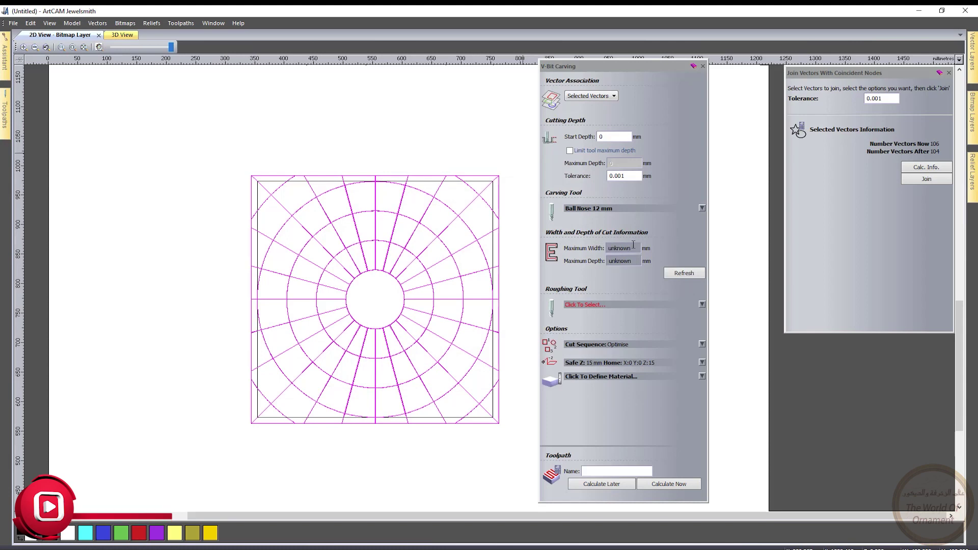
# Step: Set the carving tool's stepover to 1 mm and refresh the width and depth of cut information
pyautogui.click(589, 208)
pyautogui.doubleClick(622, 250)
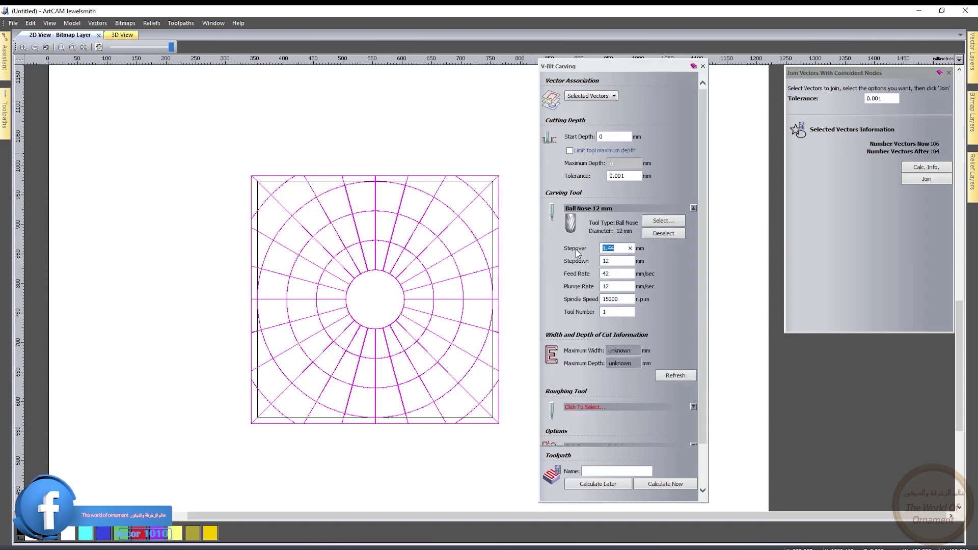
pyautogui.write('1')
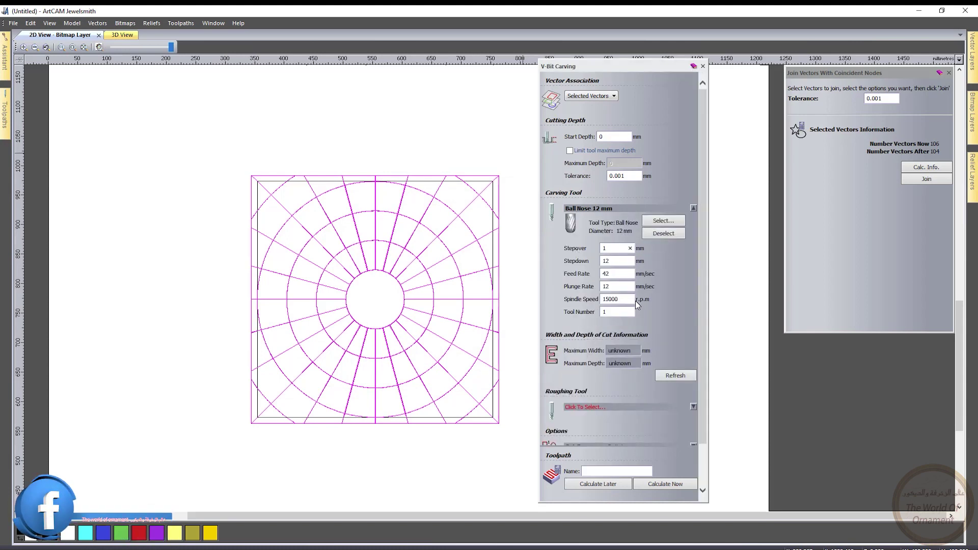
pyautogui.click(670, 378)
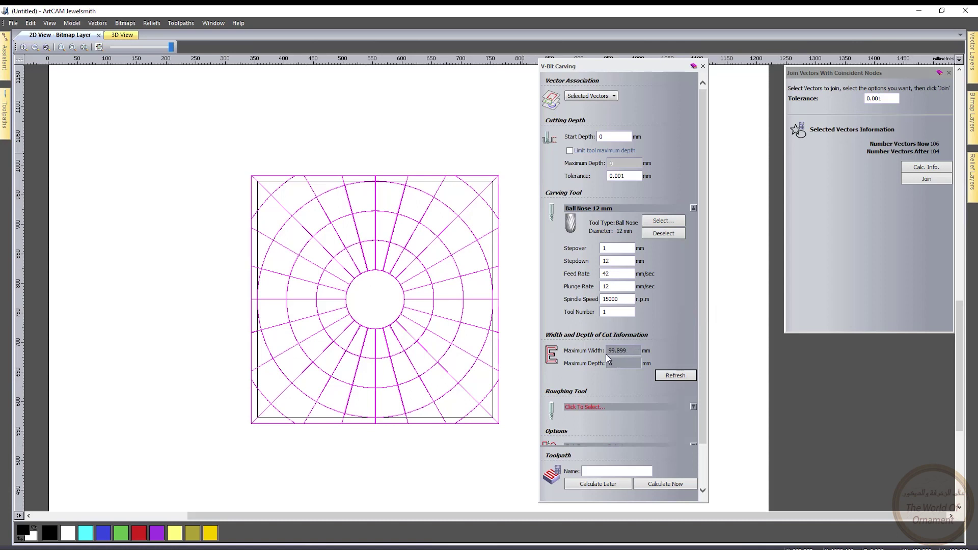
# Step: Set the carving tool's stepdown to 5 mm
pyautogui.click(616, 137)
pyautogui.click(618, 261)
pyautogui.write('6')
pyautogui.doubleClick(606, 260)
pyautogui.scroll(-3, 601, 407)
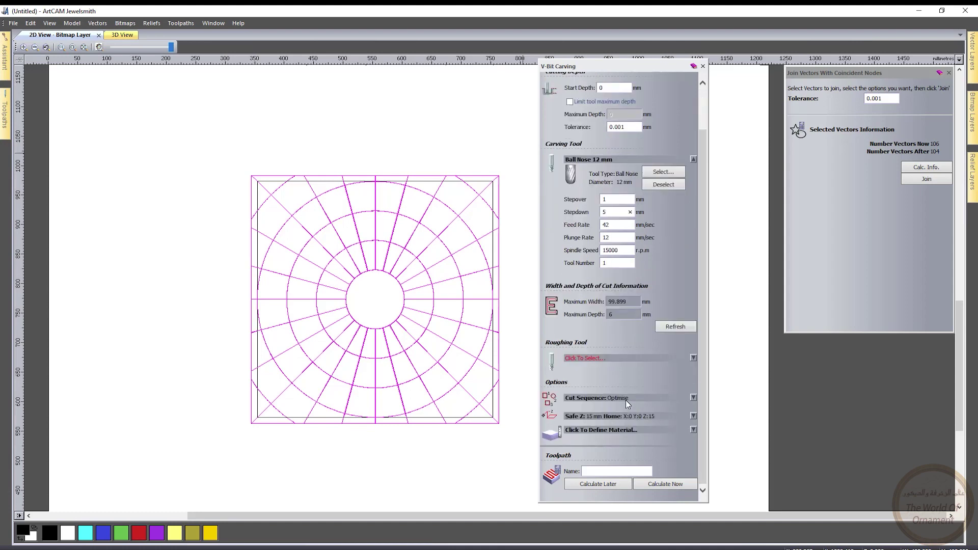
# Step: Expand the safe height and cut sequence options, and set the automatic cut sequence to Bottom to Top
pyautogui.click(632, 416)
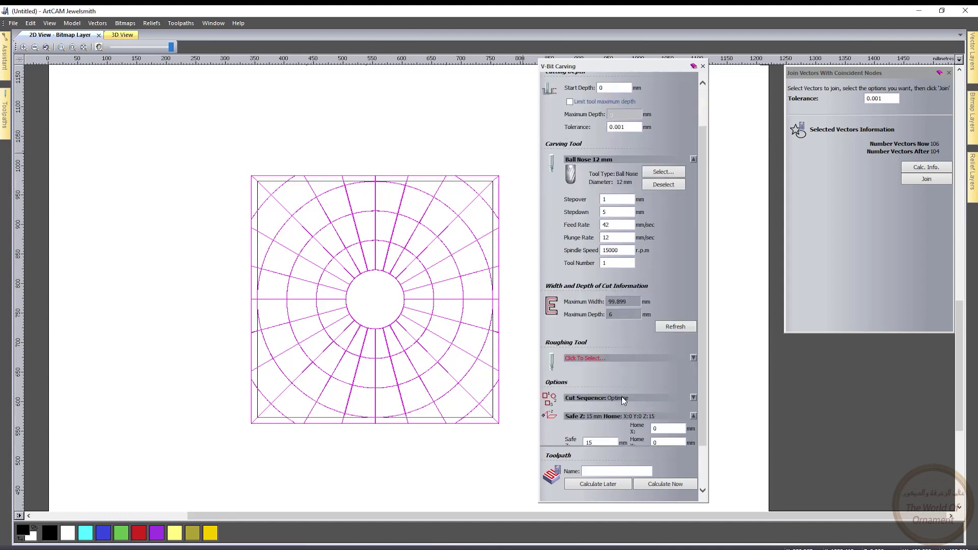
pyautogui.click(622, 397)
pyautogui.scroll(-3, 650, 401)
pyautogui.click(619, 351)
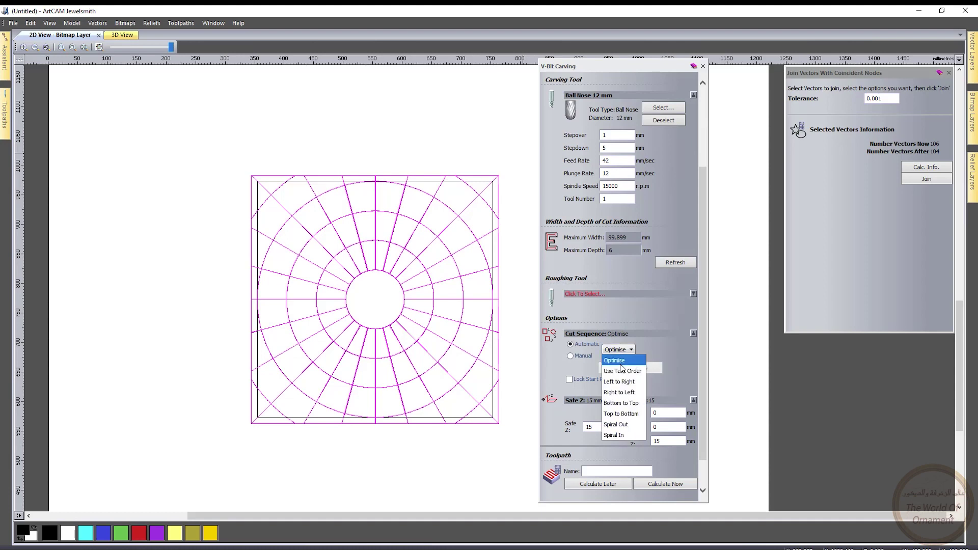
pyautogui.click(624, 404)
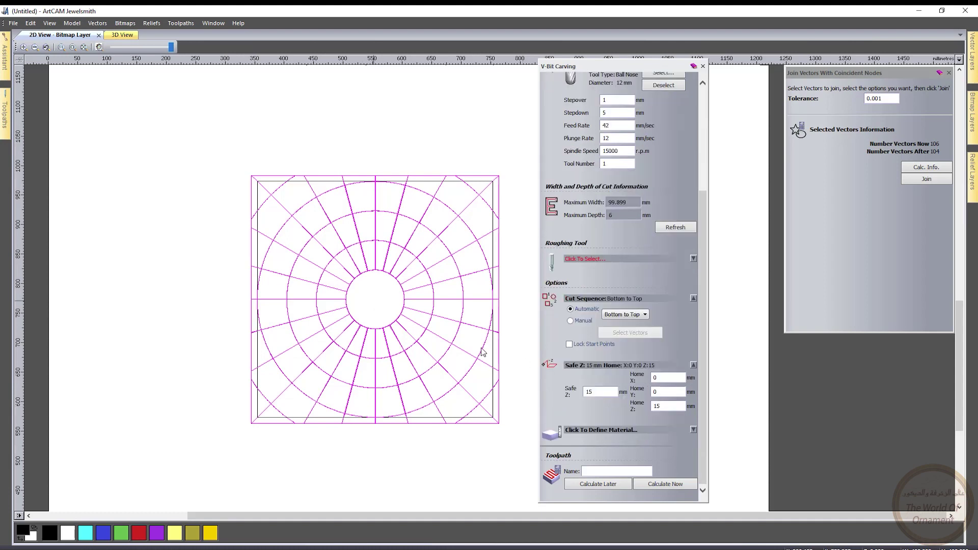
# Step: Define the toolpath material with a thickness of 18 mm
pyautogui.click(607, 431)
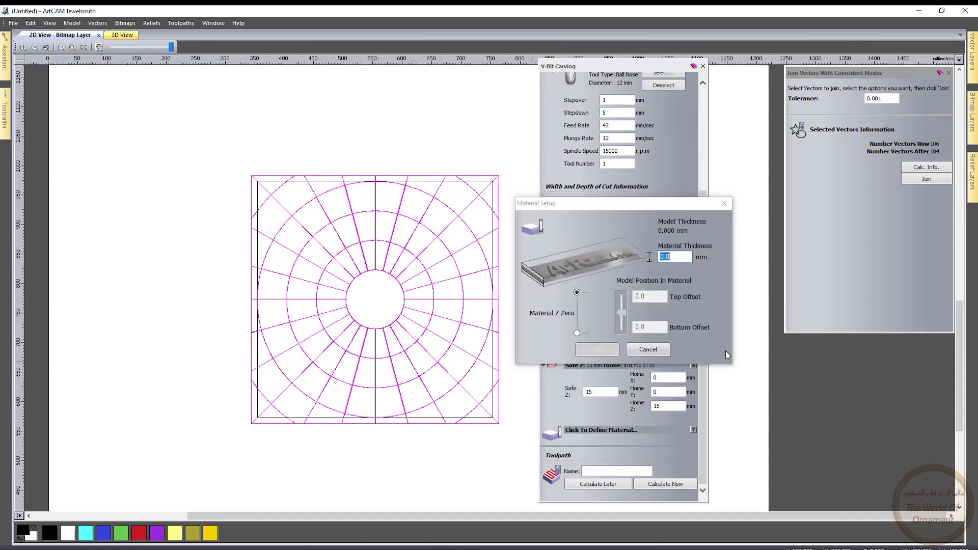
pyautogui.write('18')
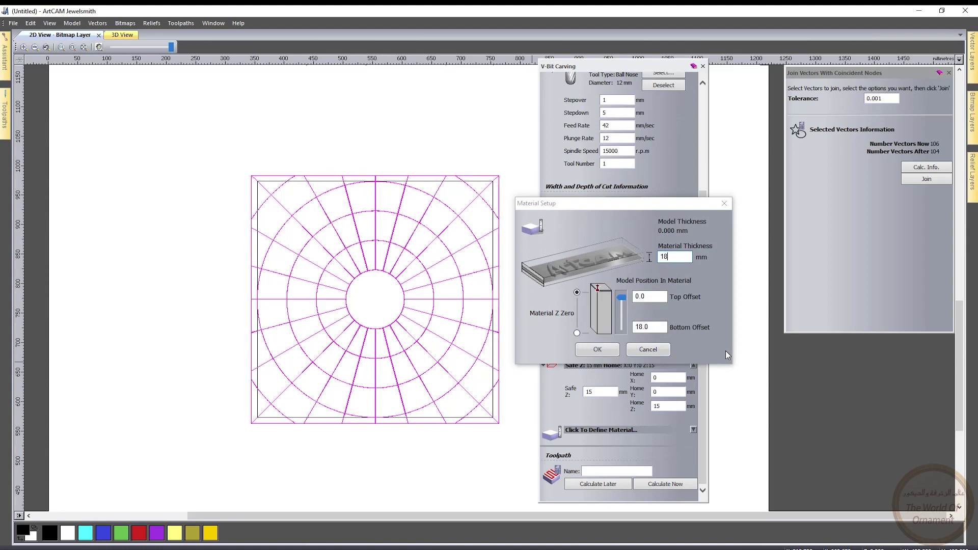
pyautogui.click(593, 352)
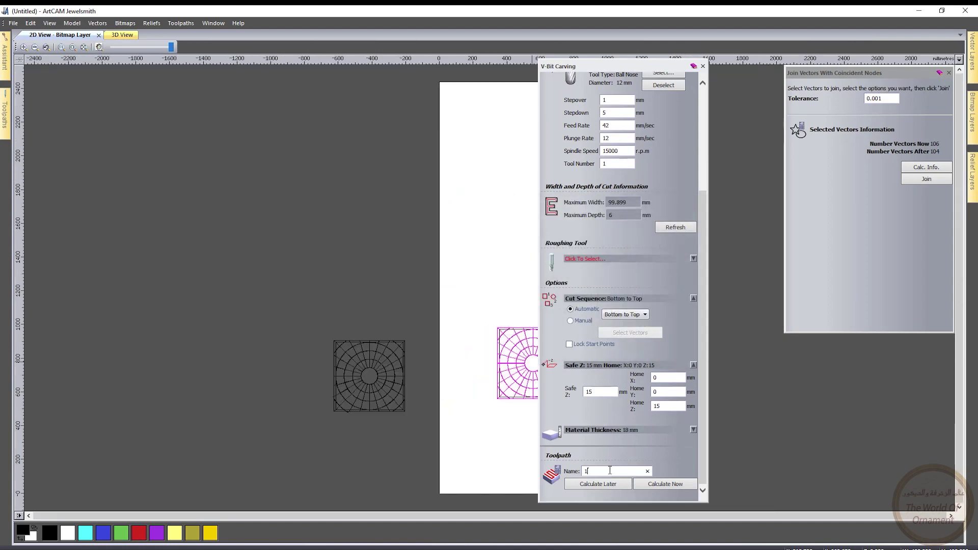
# Step: Name the V-bit carving toolpath 1 and calculate it, accepting that open vectors are ignored
pyautogui.click(662, 485)
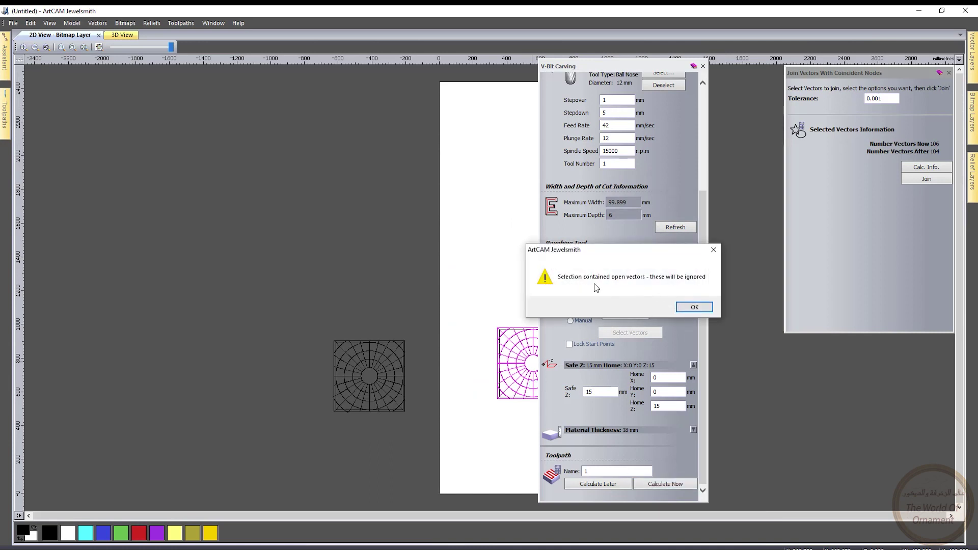
pyautogui.click(692, 307)
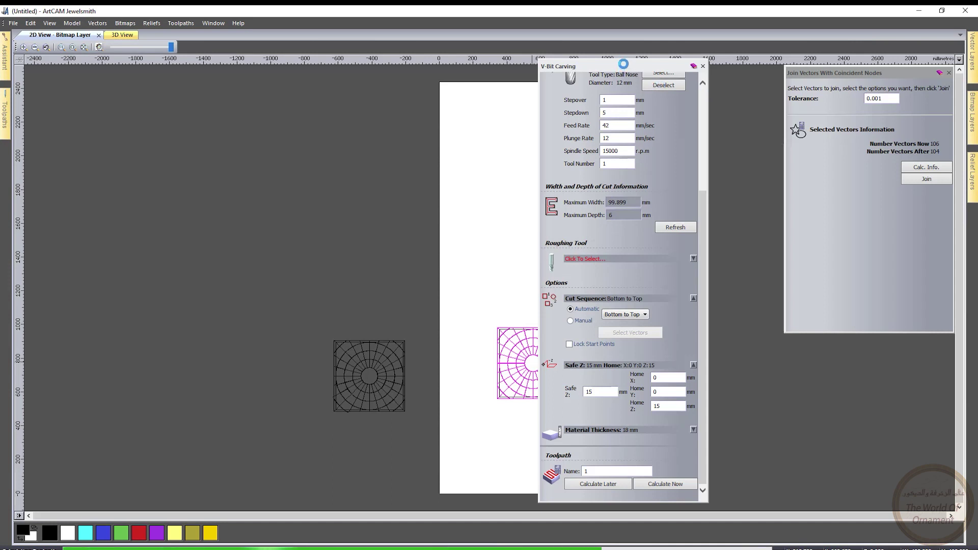
pyautogui.moveTo(623, 65); pyautogui.dragTo(767, 64)
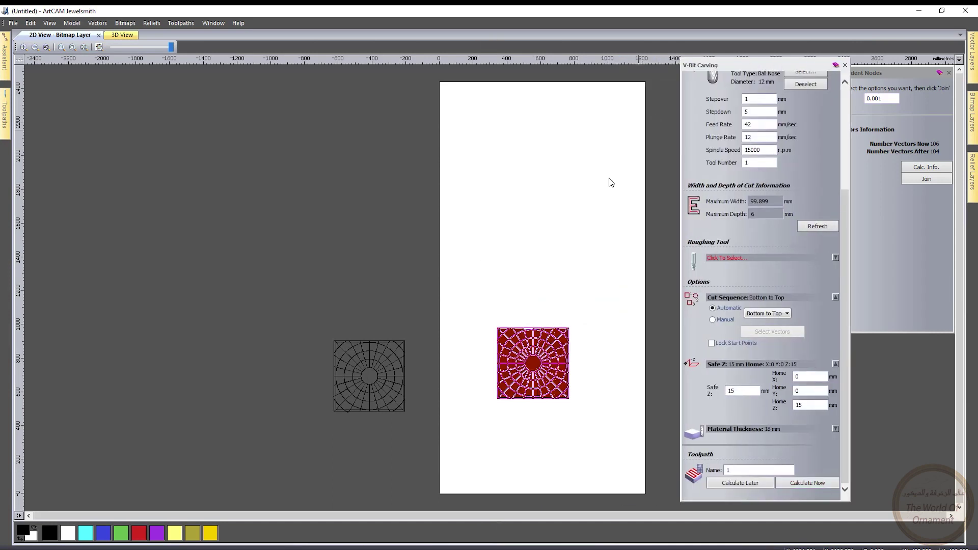
pyautogui.scroll(6, 564, 347)
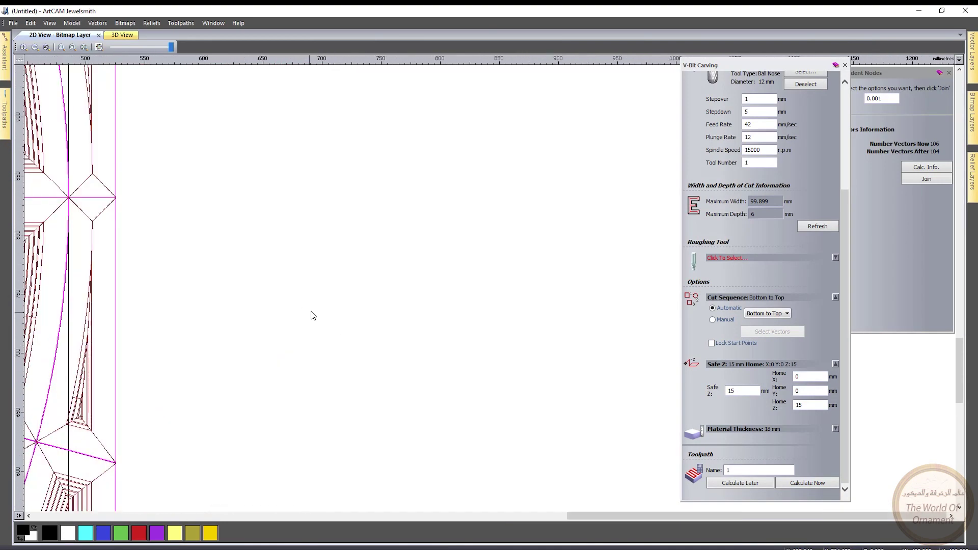
pyautogui.scroll(-1, 312, 315)
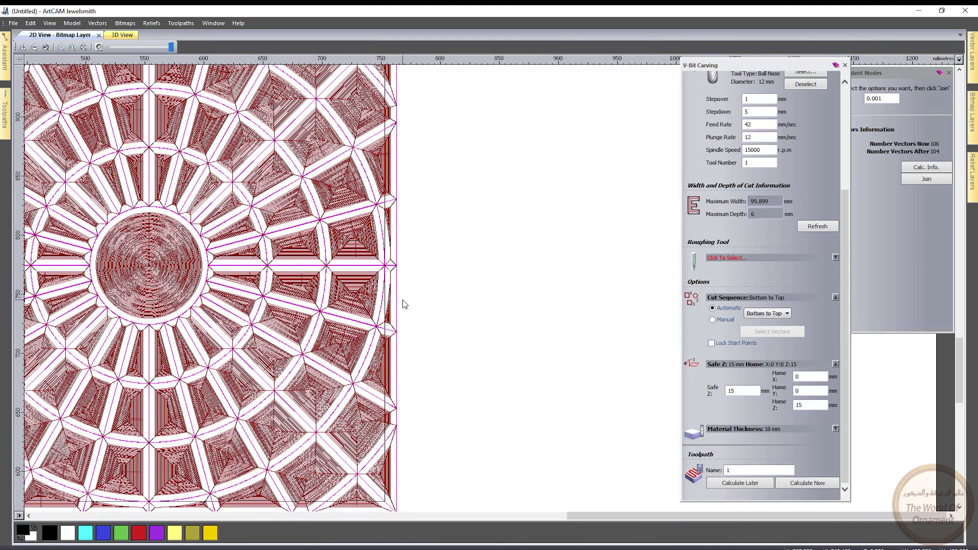
pyautogui.scroll(-2, 273, 237)
# Step: Close the carving settings and start an outside 2D profiling toolpath, 18 mm finish depth, on the inner square border
pyautogui.click(4, 120)
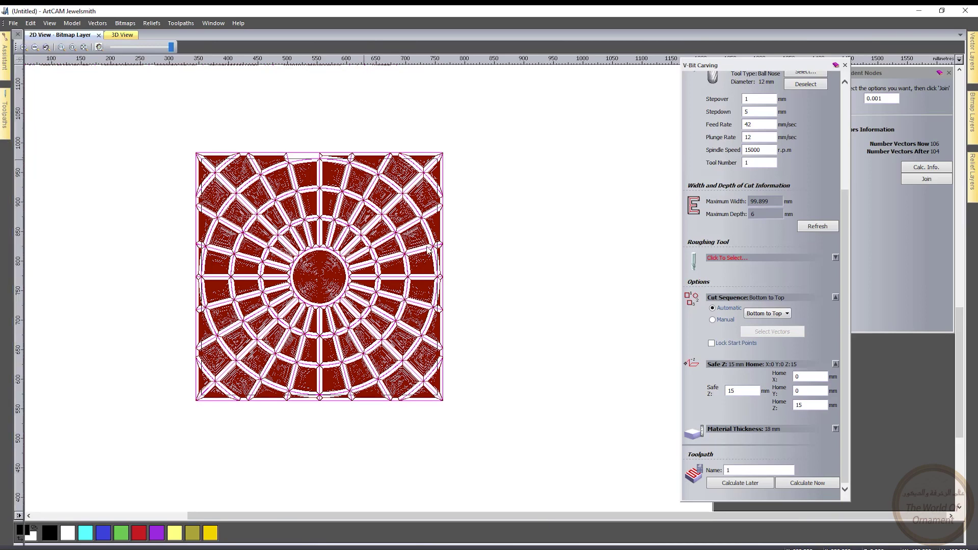
pyautogui.scroll(2, 426, 277)
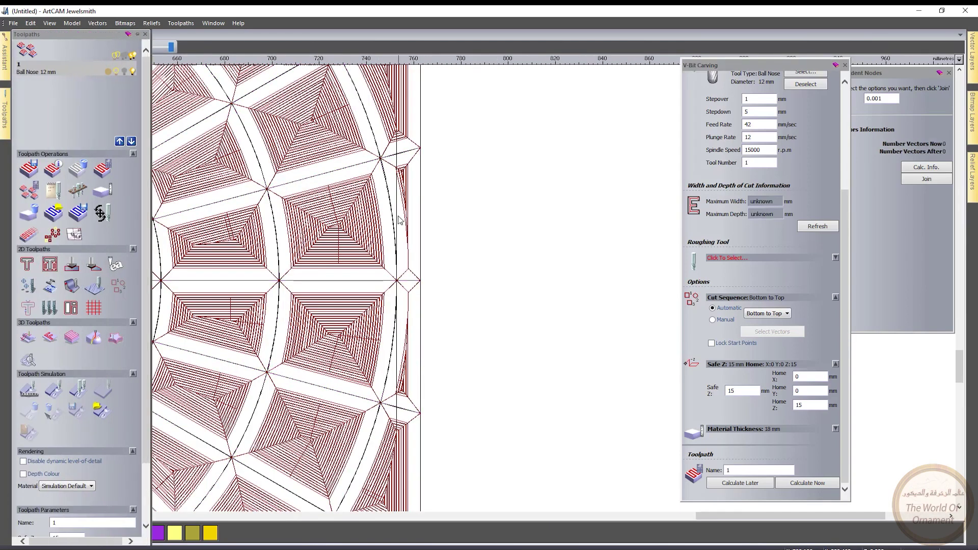
pyautogui.click(398, 220)
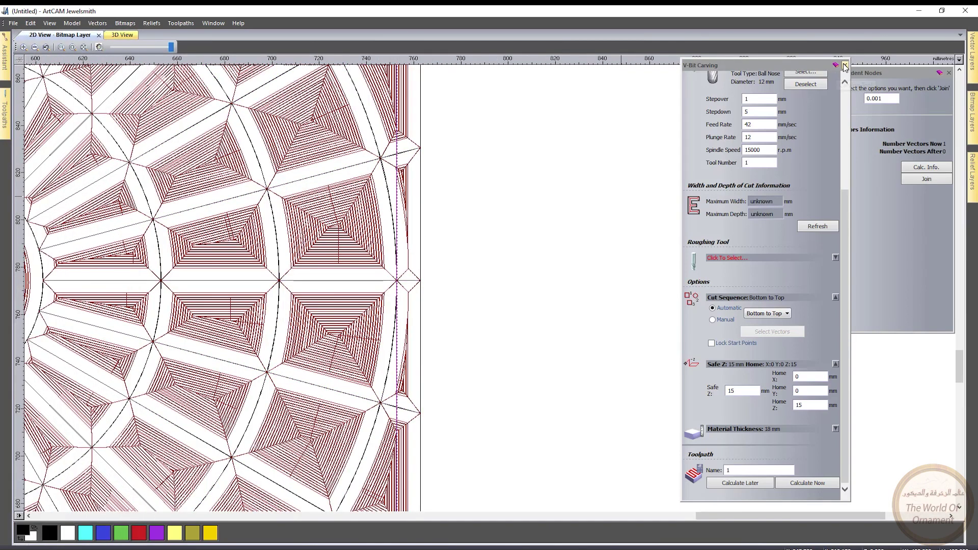
pyautogui.click(845, 65)
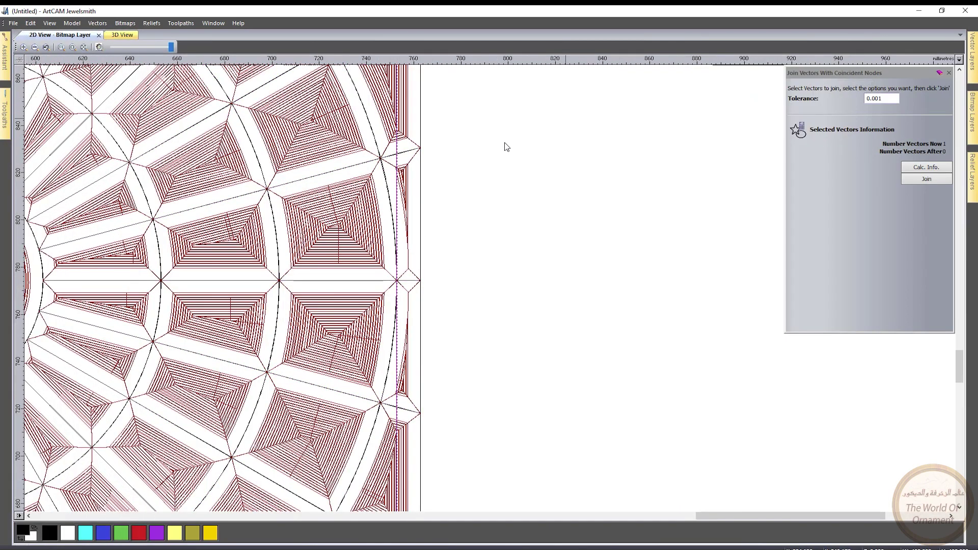
pyautogui.click(3, 109)
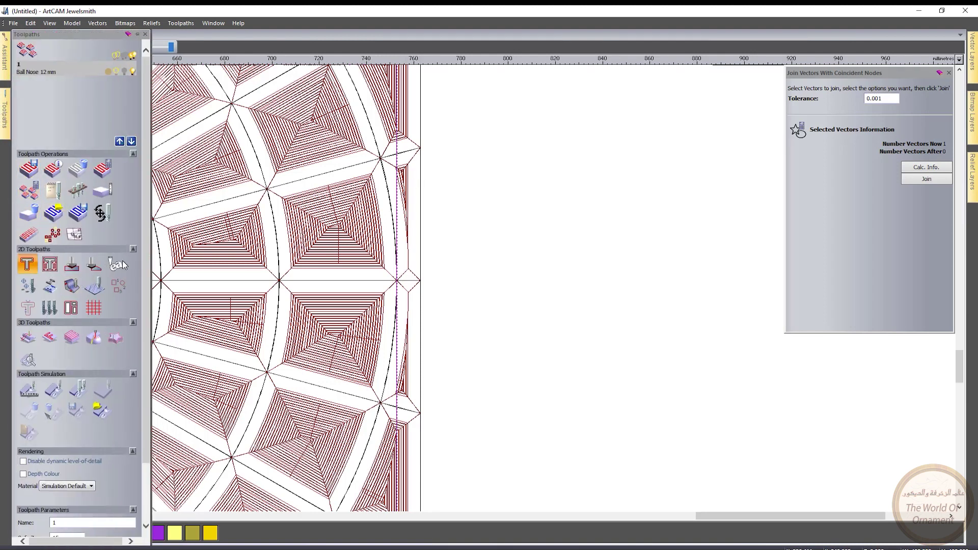
pyautogui.click(26, 264)
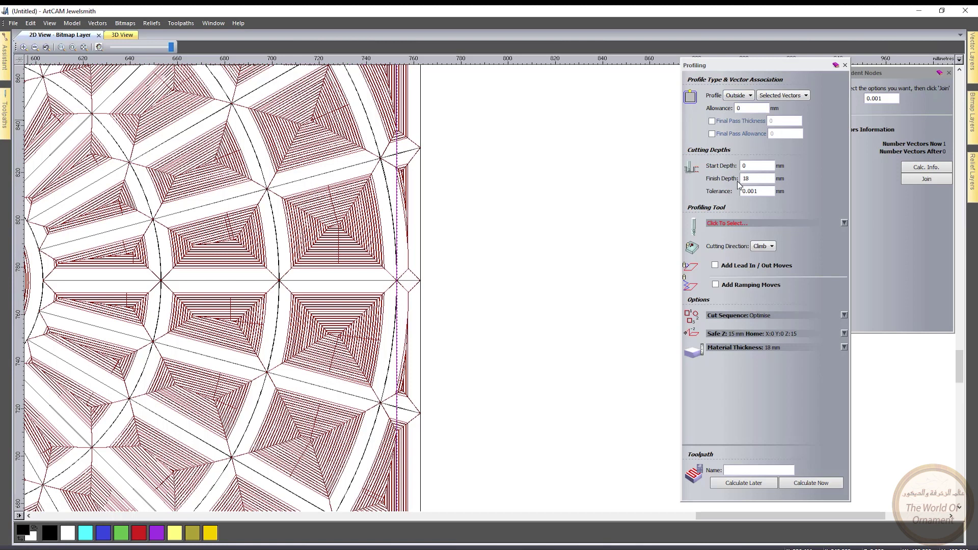
# Step: Choose End Mill 5 mm from the wood or plastic roughing tools for profiling and set its stepdown to 18 mm
pyautogui.click(802, 227)
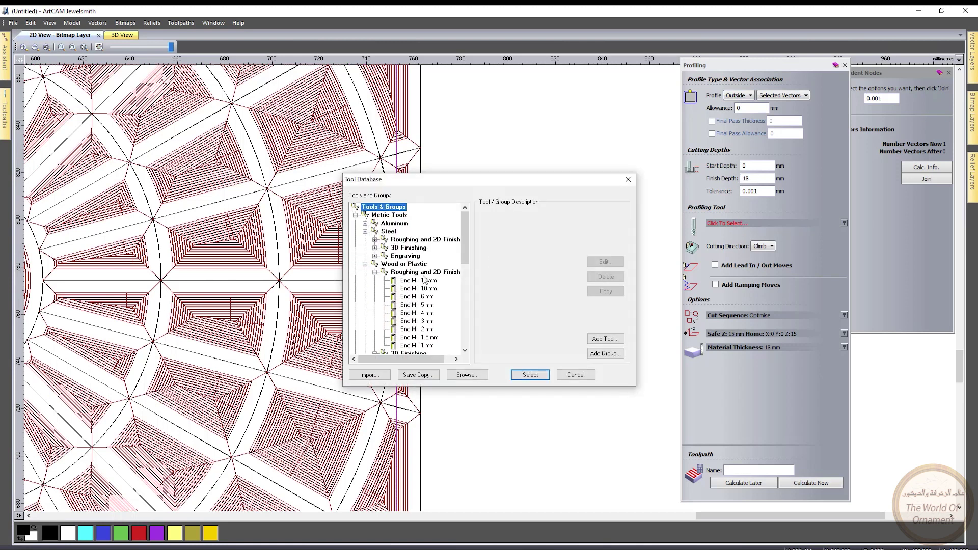
pyautogui.doubleClick(418, 313)
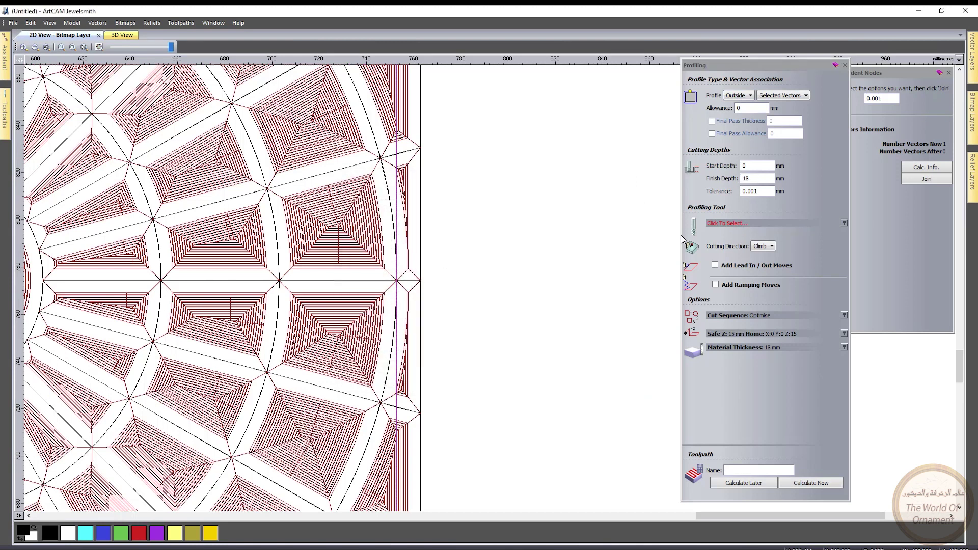
pyautogui.click(717, 225)
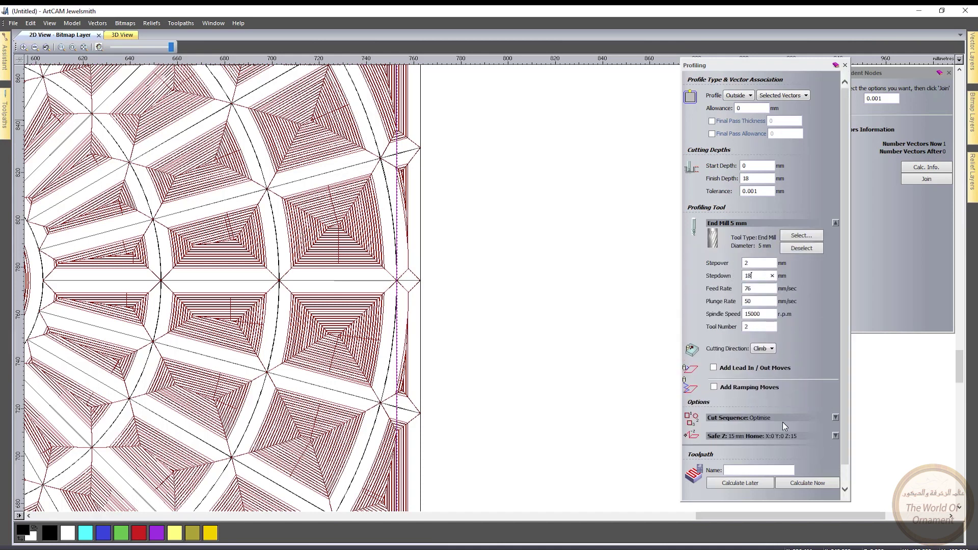
pyautogui.scroll(-1, 784, 426)
pyautogui.click(768, 400)
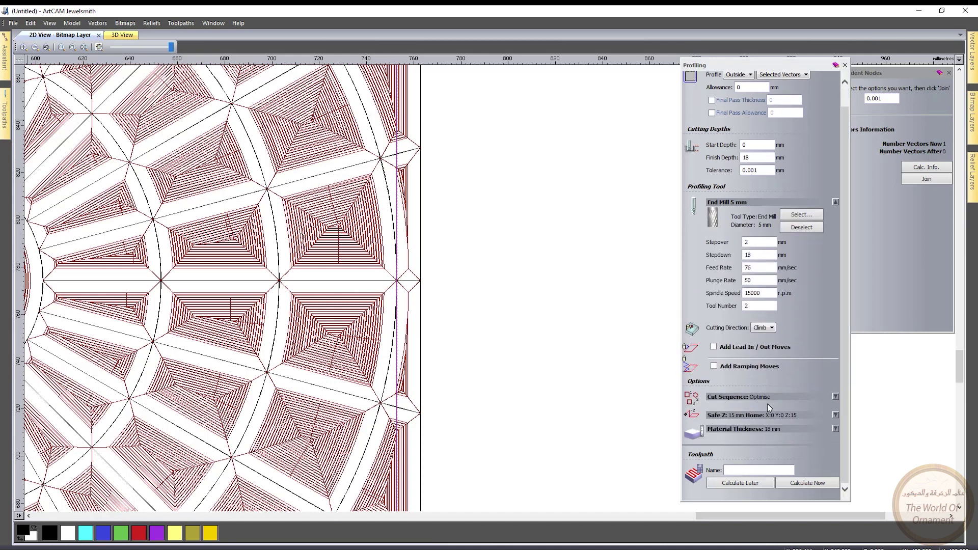
pyautogui.click(768, 412)
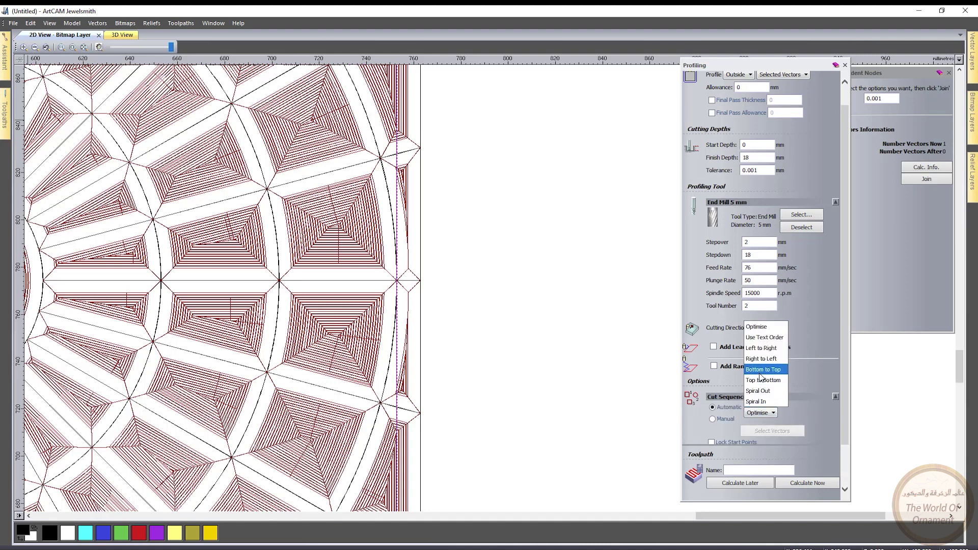
pyautogui.click(817, 380)
# Step: Name the profiling toolpath 2, calculate it and close the profiling settings
pyautogui.scroll(-2, 801, 423)
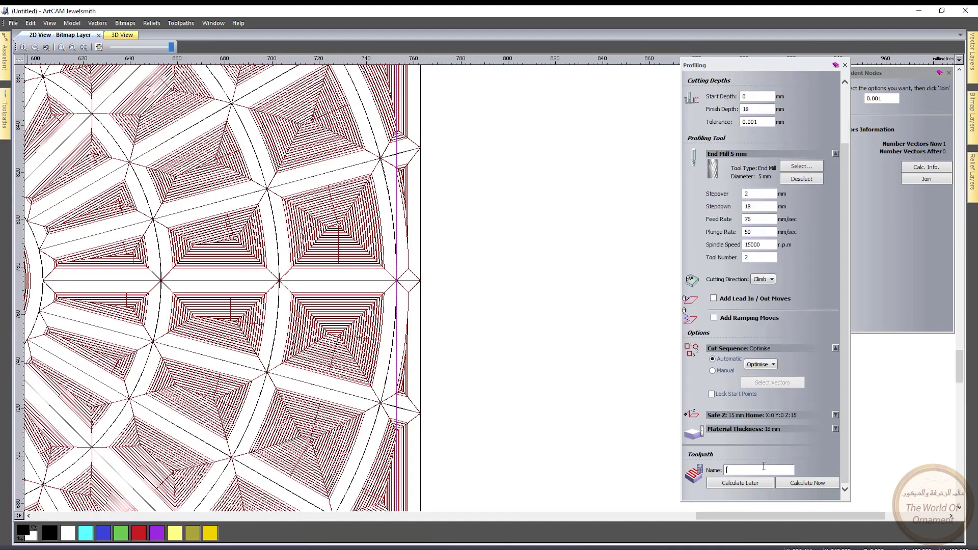
pyautogui.click(805, 481)
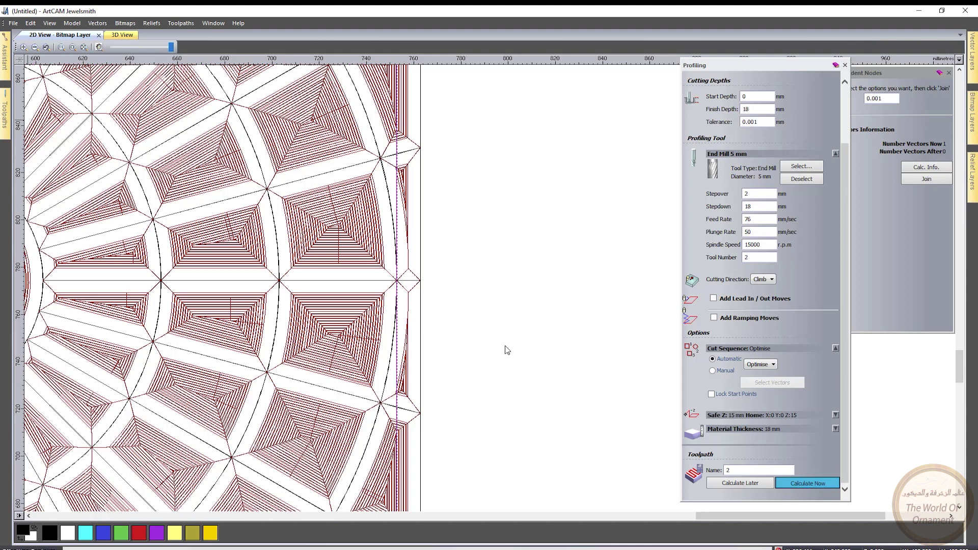
pyautogui.click(844, 64)
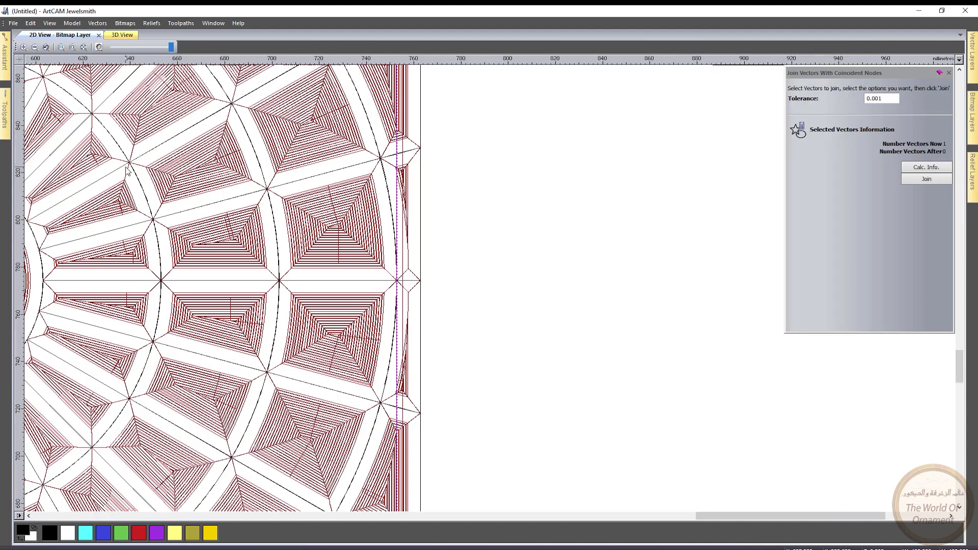
# Step: Simulate all toolpaths on the whole model block at standard resolution and inspect the carved panel in 3D
pyautogui.click(3, 119)
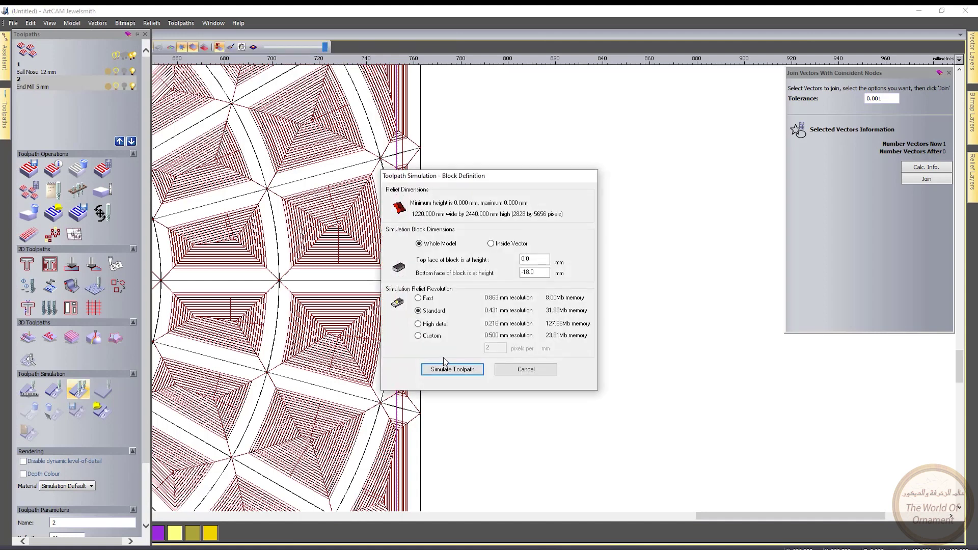
pyautogui.click(457, 369)
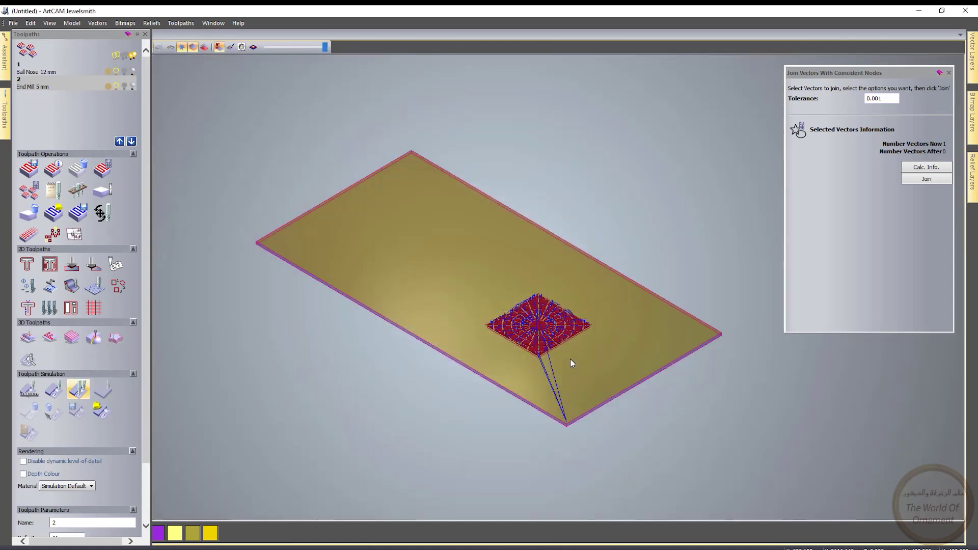
pyautogui.scroll(5, 570, 349)
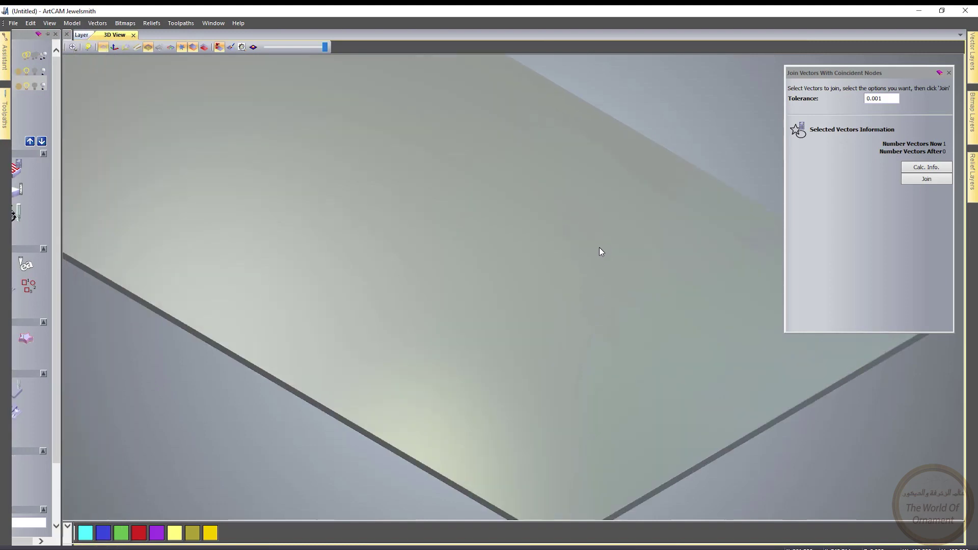
pyautogui.scroll(2, 546, 333)
pyautogui.scroll(-5, 542, 324)
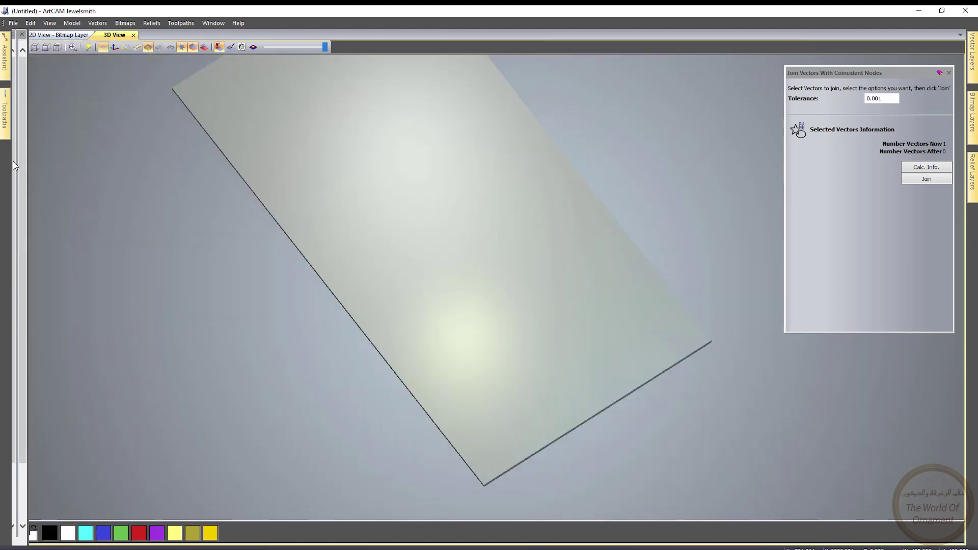
pyautogui.click(4, 106)
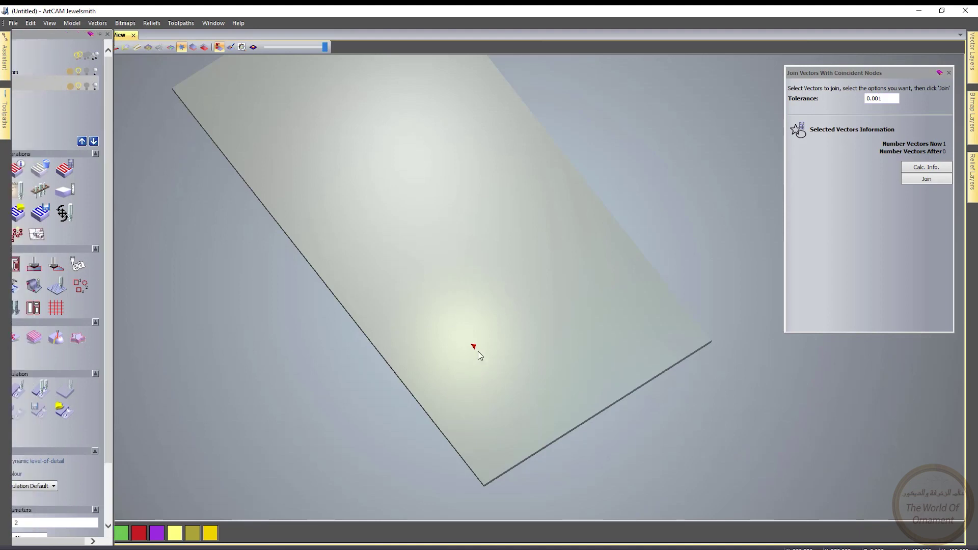
pyautogui.scroll(-6, 474, 342)
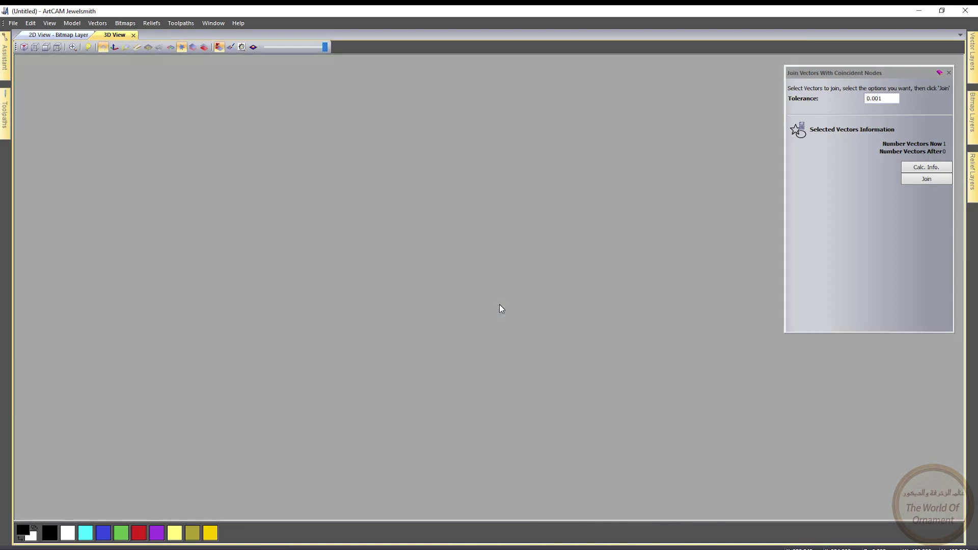
pyautogui.scroll(2, 507, 301)
pyautogui.moveTo(515, 304); pyautogui.dragTo(462, 376)
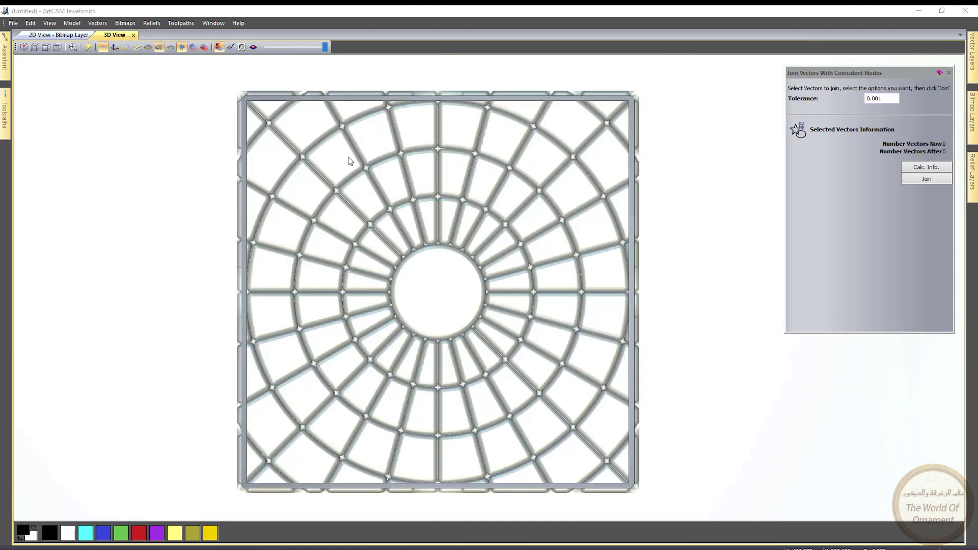
# Step: Automatically delete the waste material around the simulated panel and close the vector joining settings
pyautogui.click(4, 107)
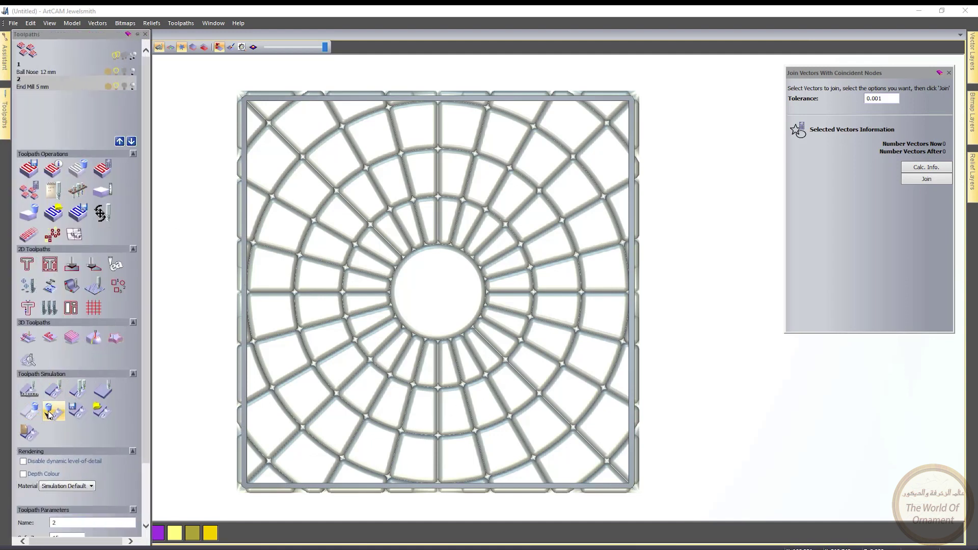
pyautogui.click(51, 413)
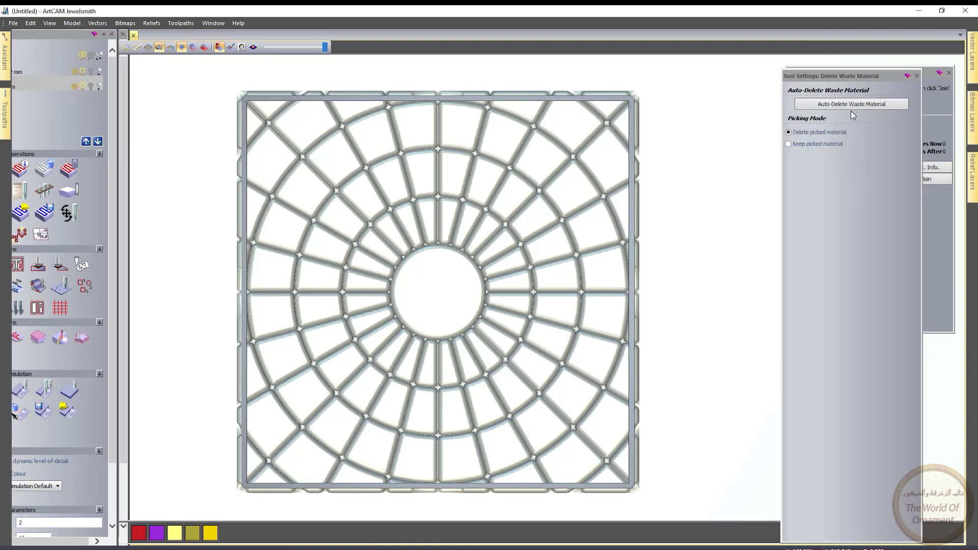
pyautogui.click(851, 105)
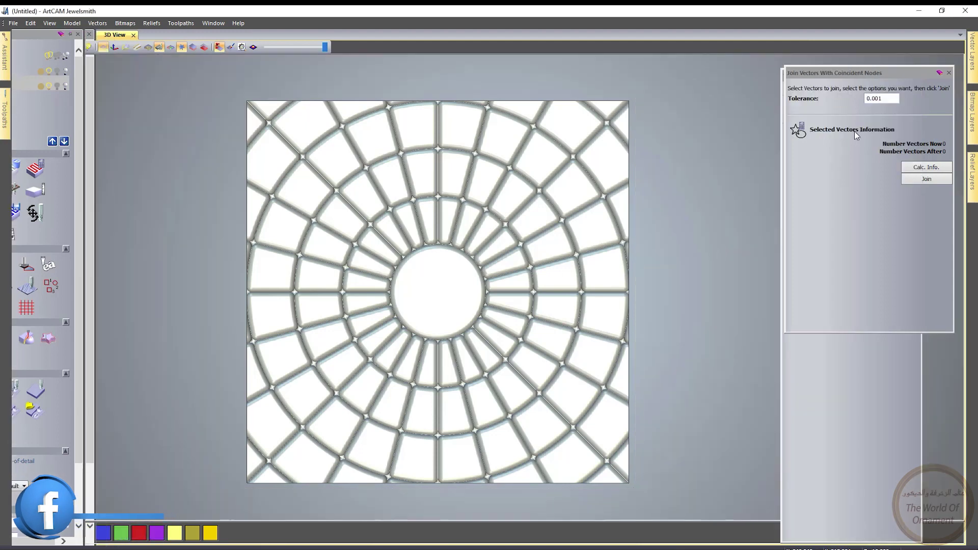
pyautogui.click(949, 73)
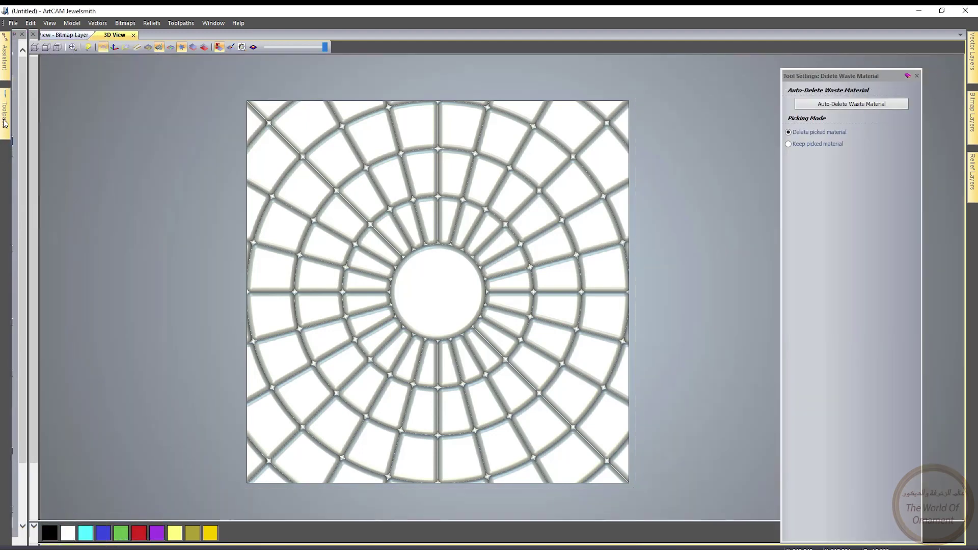
# Step: Render the simulated panel in 24ct Polished Gold with depth colour turned off, and close the waste material settings
pyautogui.moveTo(6, 130)
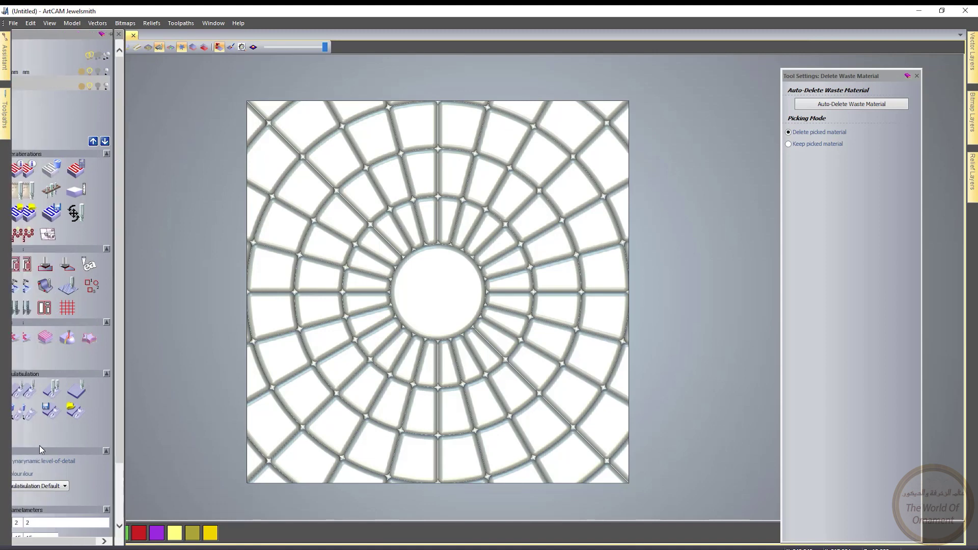
pyautogui.click(71, 487)
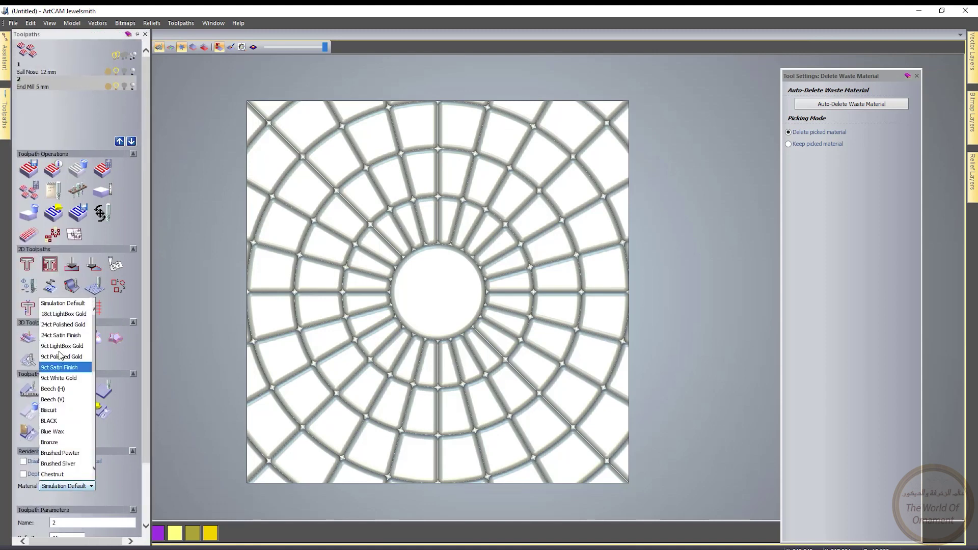
pyautogui.click(133, 363)
pyautogui.scroll(-3, 52, 482)
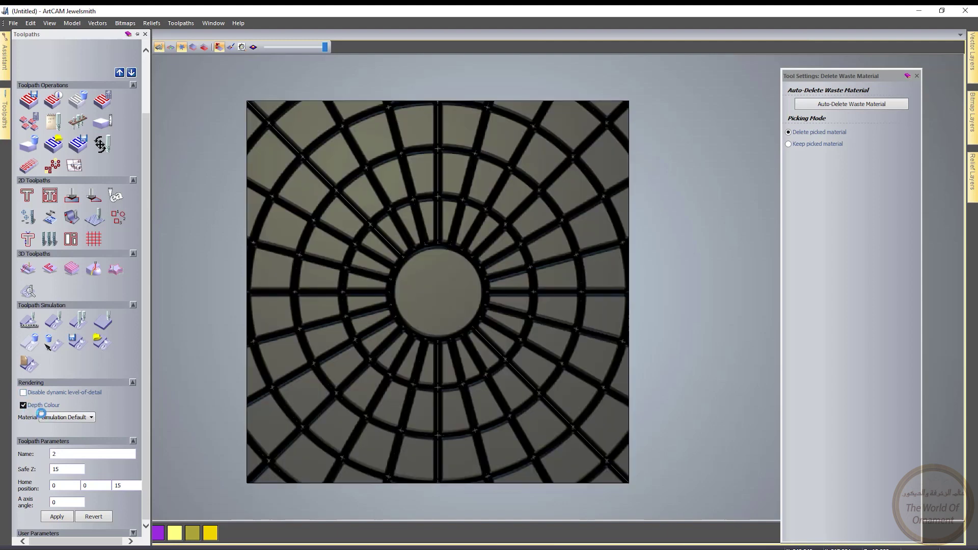
pyautogui.click(23, 405)
pyautogui.click(66, 417)
pyautogui.click(90, 448)
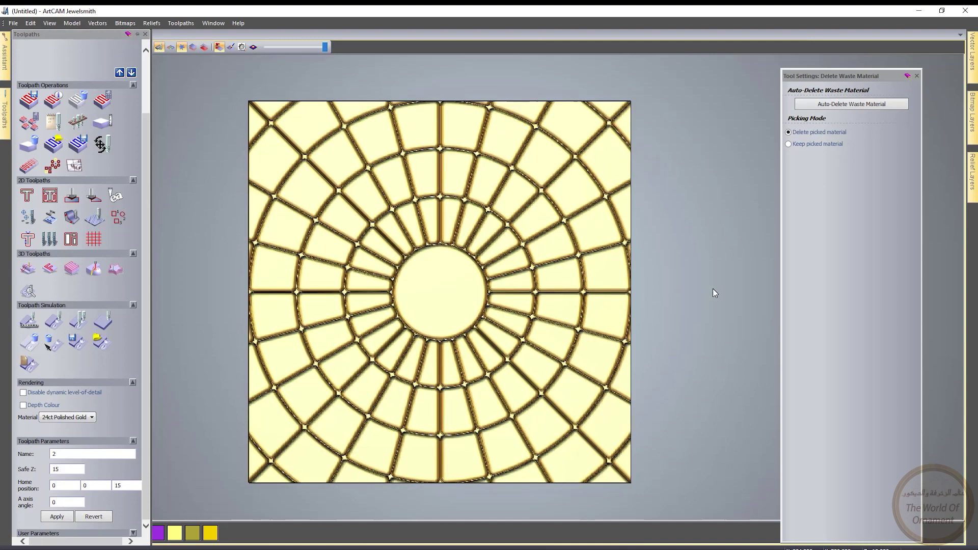
pyautogui.click(918, 76)
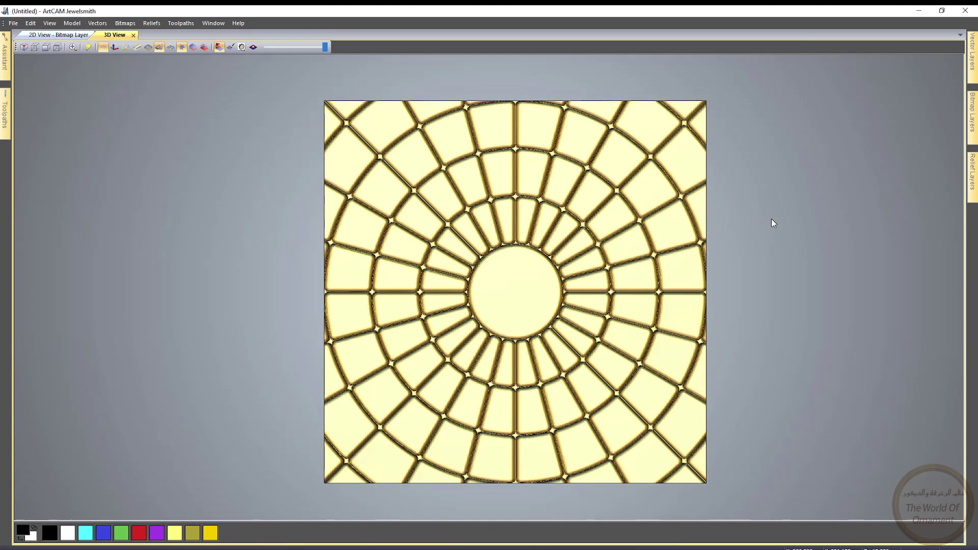
pyautogui.moveTo(785, 229); pyautogui.dragTo(791, 232, button='middle')
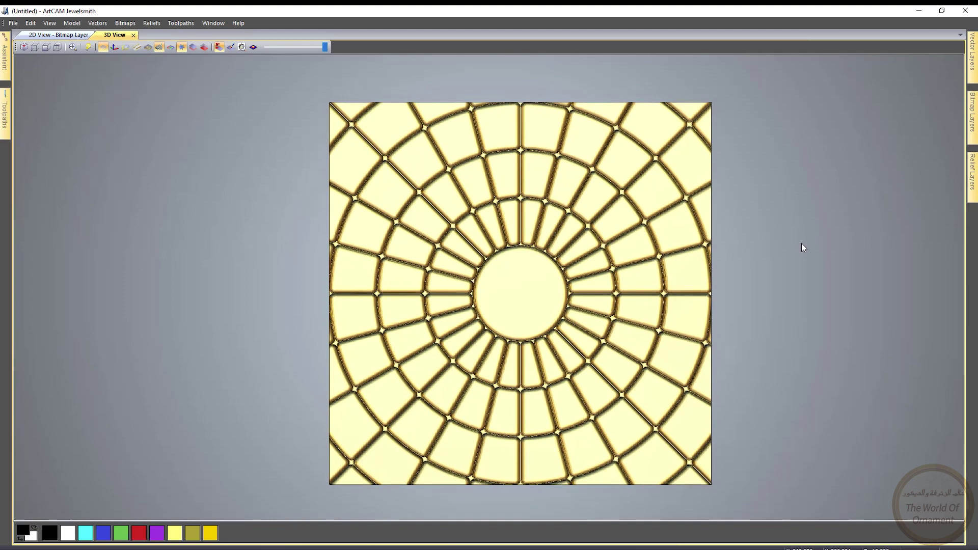